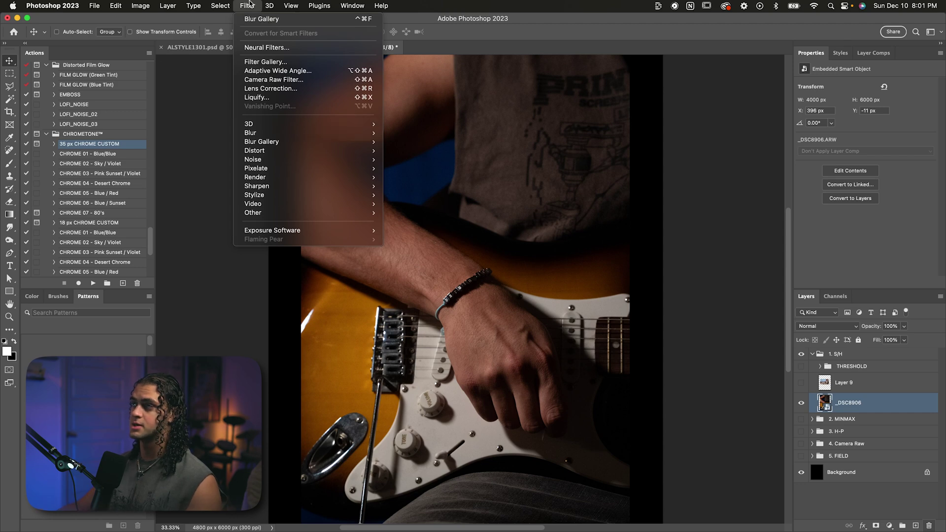
{"action": "left_click", "coordinate": [247, 6]}
Step: Open the Shadows/Highlights adjustment for the _DSC8906 smart object layer
{"action": "left_click", "coordinate": [140, 5]}
{"action": "mouse_move", "coordinate": [158, 35]}
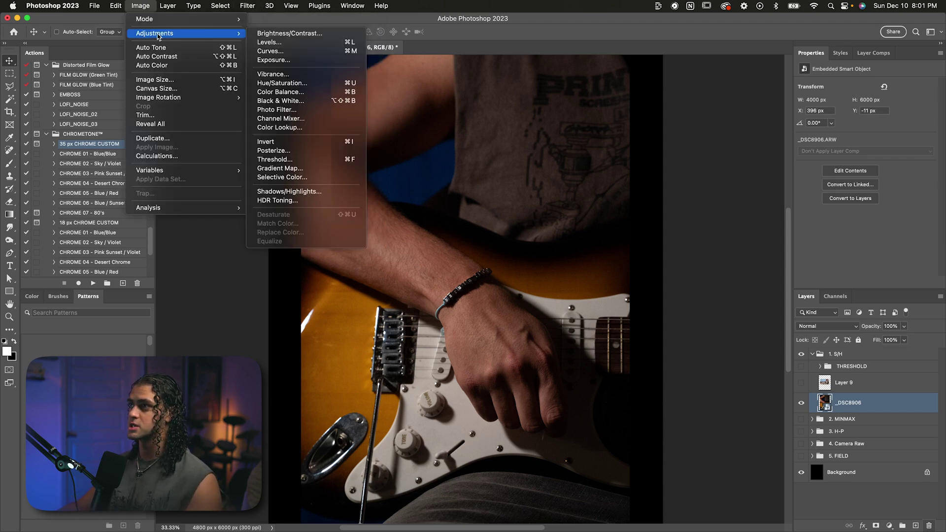
{"action": "left_click", "coordinate": [321, 191]}
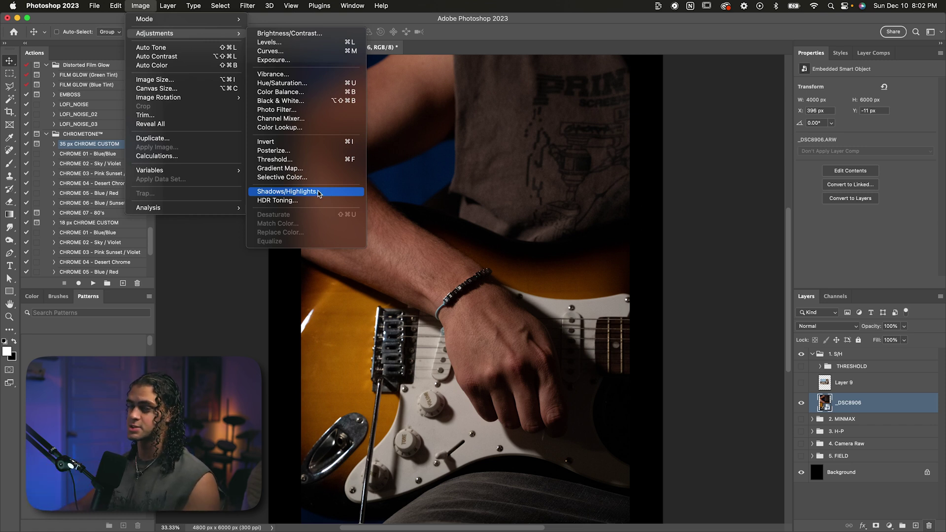
{"action": "left_click", "coordinate": [318, 193]}
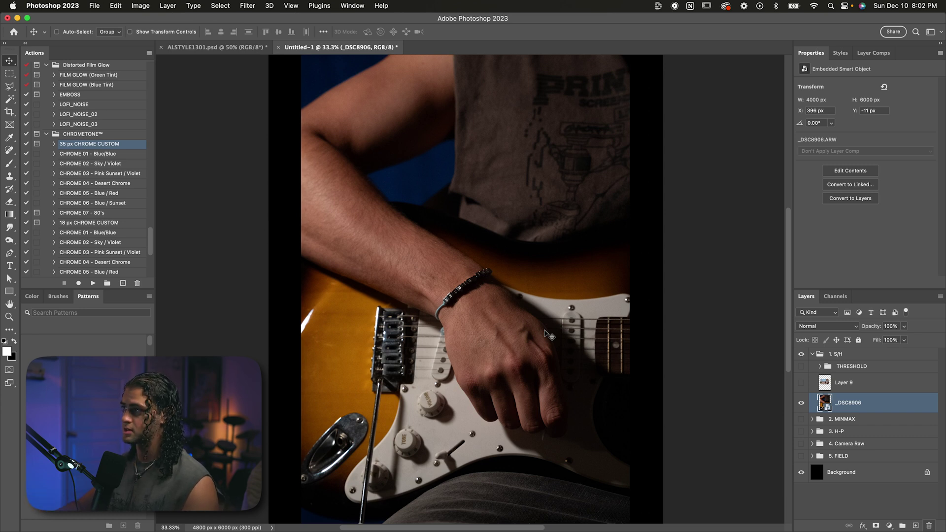
{"action": "scroll", "coordinate": [548, 335], "scroll_direction": "up", "scroll_amount": 1}
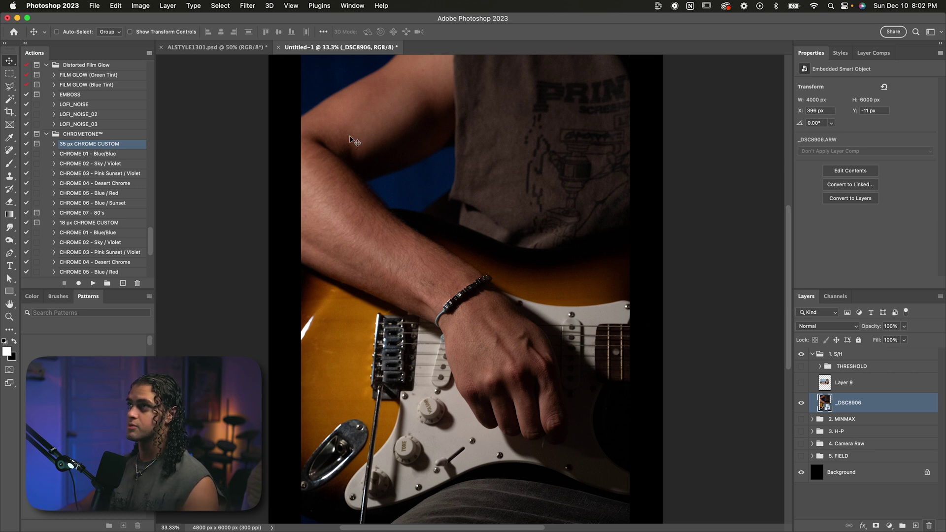
{"action": "left_click", "coordinate": [144, 7]}
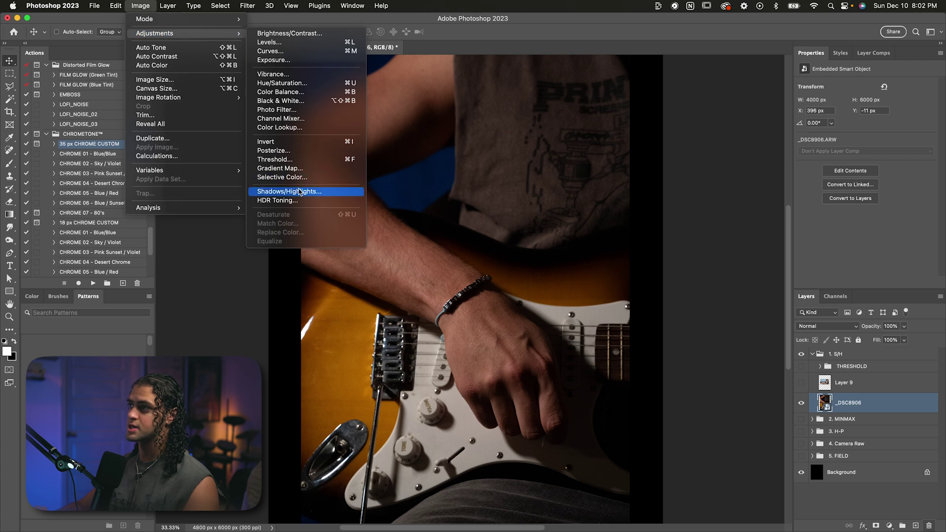
{"action": "left_click", "coordinate": [299, 191]}
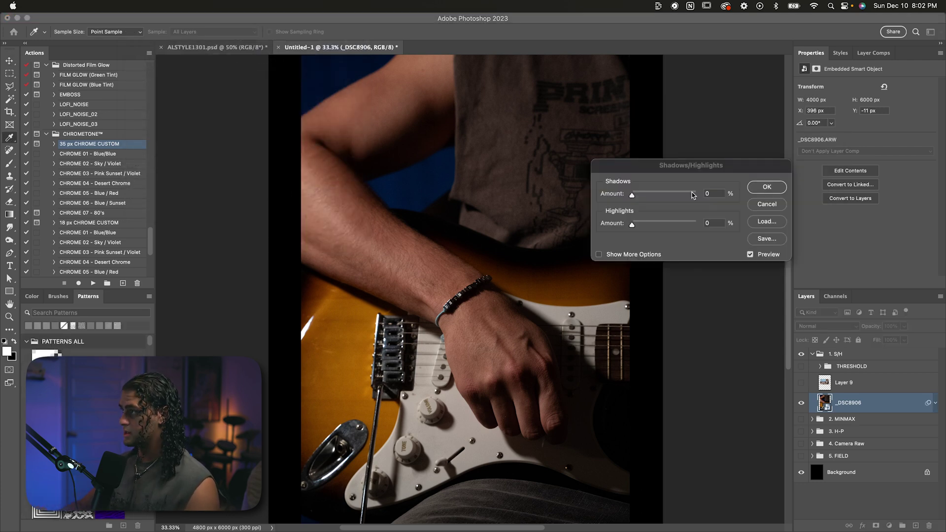
{"action": "left_click_drag", "start_coordinate": [684, 170], "coordinate": [670, 204]}
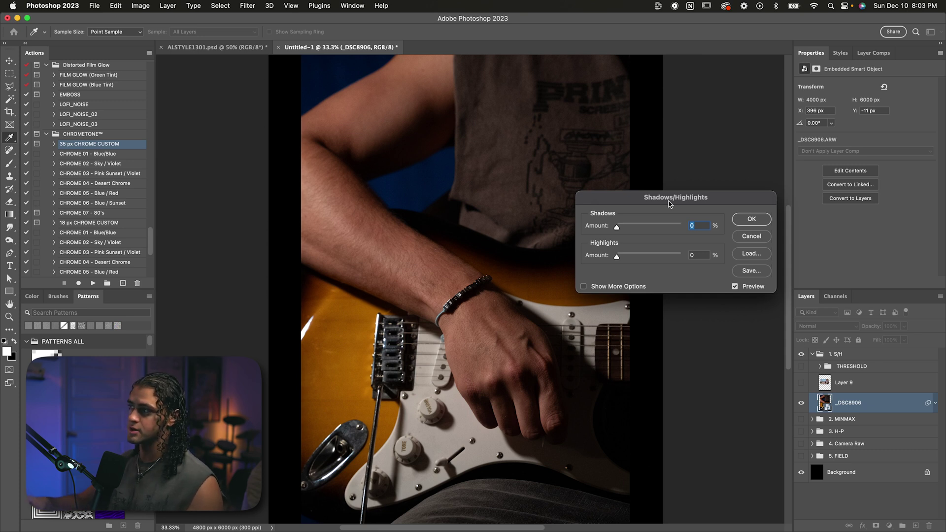
{"action": "left_click", "coordinate": [626, 195]}
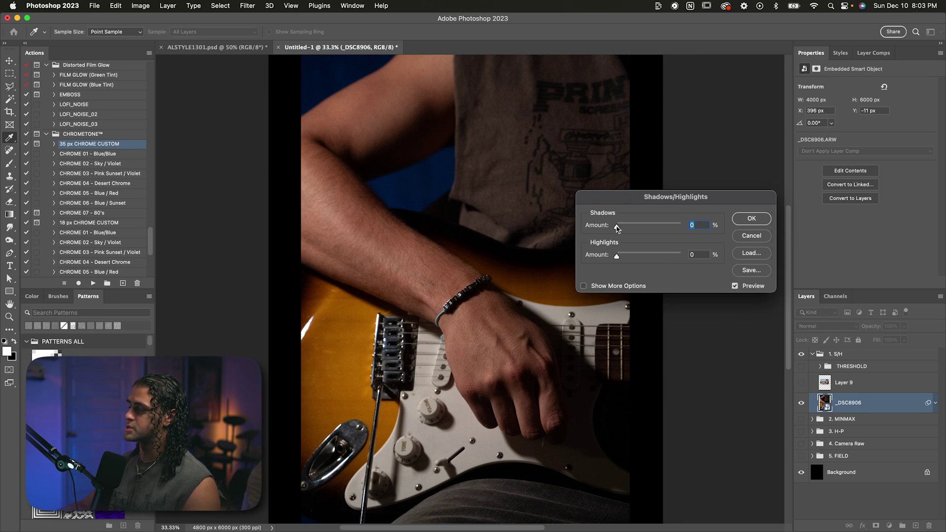
Step: Expand the Shadows/Highlights dialog to its full options and set every shadows, highlights and color value to 0
{"action": "left_click_drag", "start_coordinate": [664, 228], "coordinate": [657, 259]}
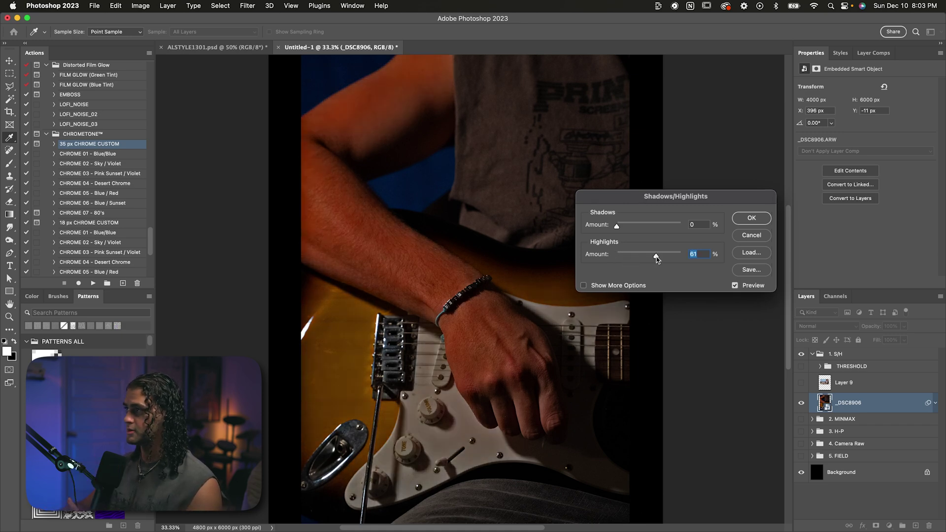
{"action": "type", "text": "0"}
{"action": "left_click", "coordinate": [584, 285]}
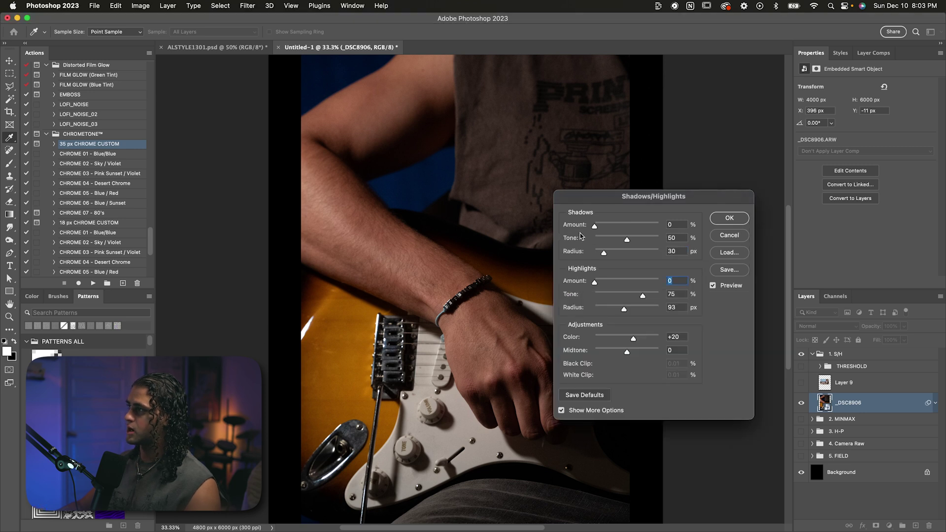
{"action": "left_click_drag", "start_coordinate": [616, 200], "coordinate": [582, 180]}
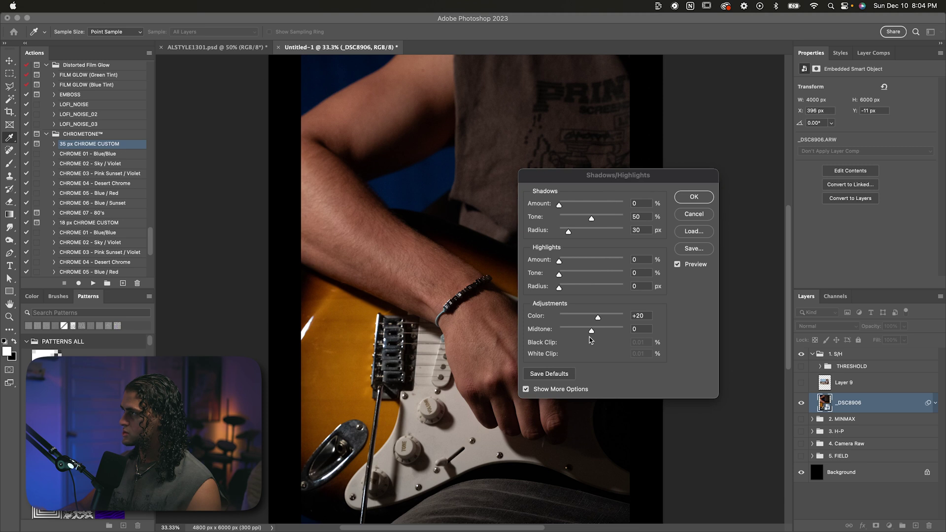
{"action": "double_click", "coordinate": [640, 318]}
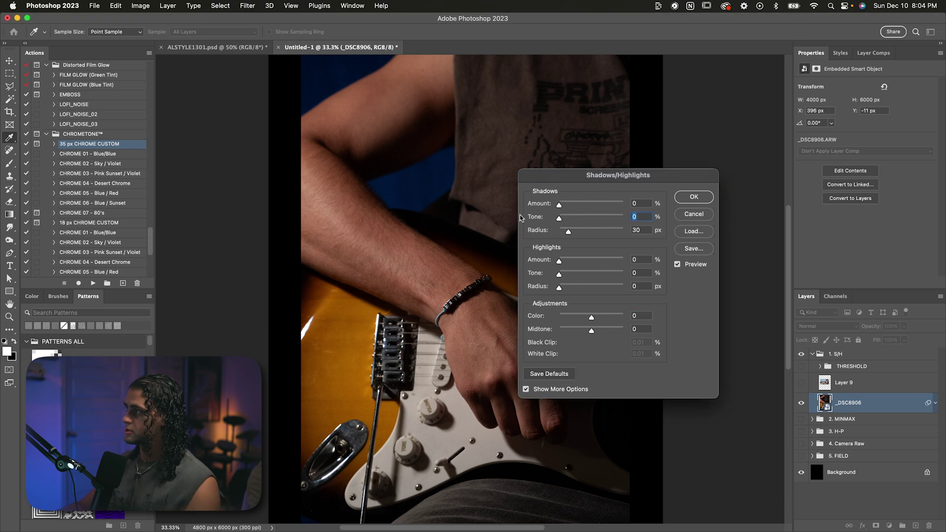
{"action": "left_click_drag", "start_coordinate": [568, 231], "coordinate": [536, 230]}
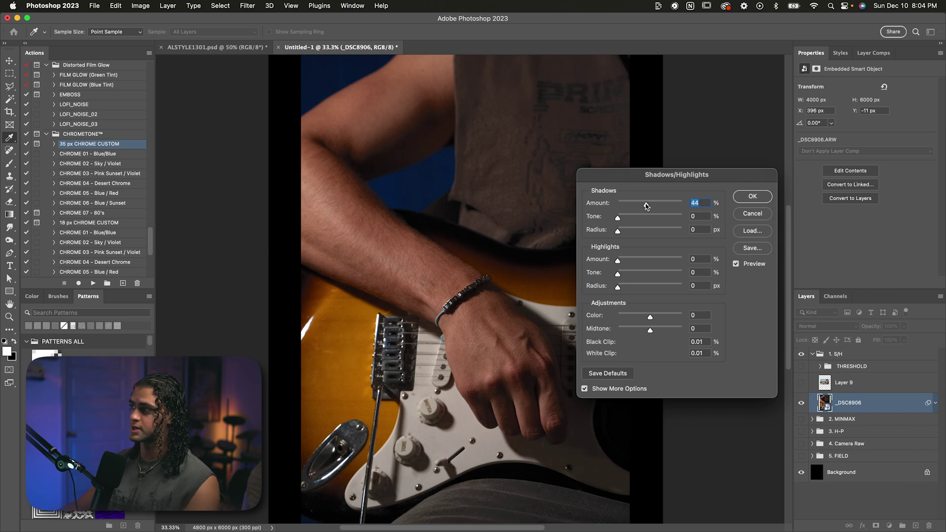
Step: Try a shadows amount of 44% and a highlights amount of 53% with 62% tone, returning both amounts to 0
{"action": "left_click_drag", "start_coordinate": [637, 205], "coordinate": [618, 205]}
{"action": "left_click_drag", "start_coordinate": [641, 260], "coordinate": [618, 260]}
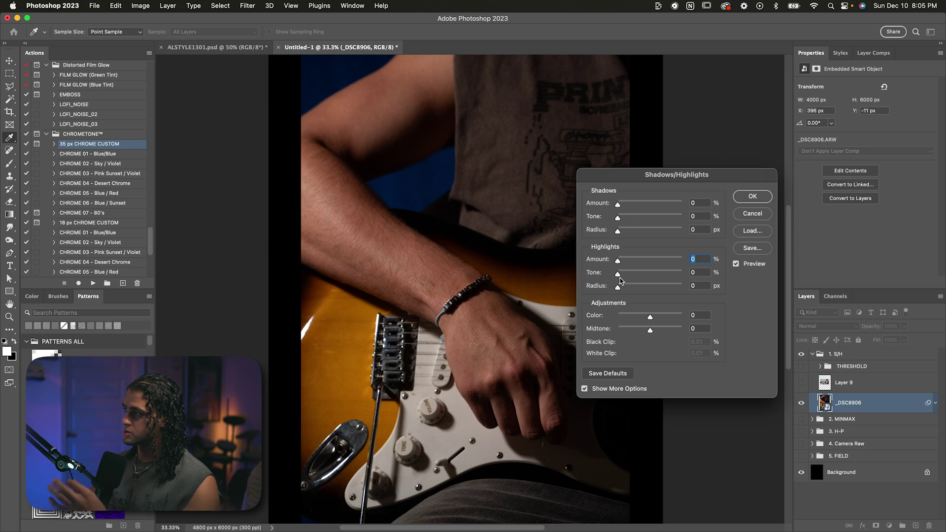
{"action": "left_click_drag", "start_coordinate": [618, 274], "coordinate": [622, 274]}
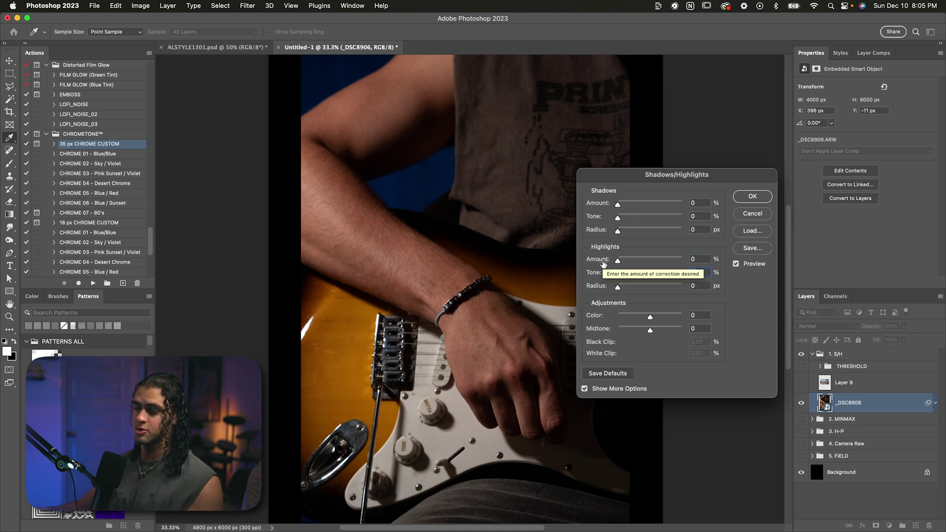
{"action": "left_click_drag", "start_coordinate": [618, 261], "coordinate": [658, 276]}
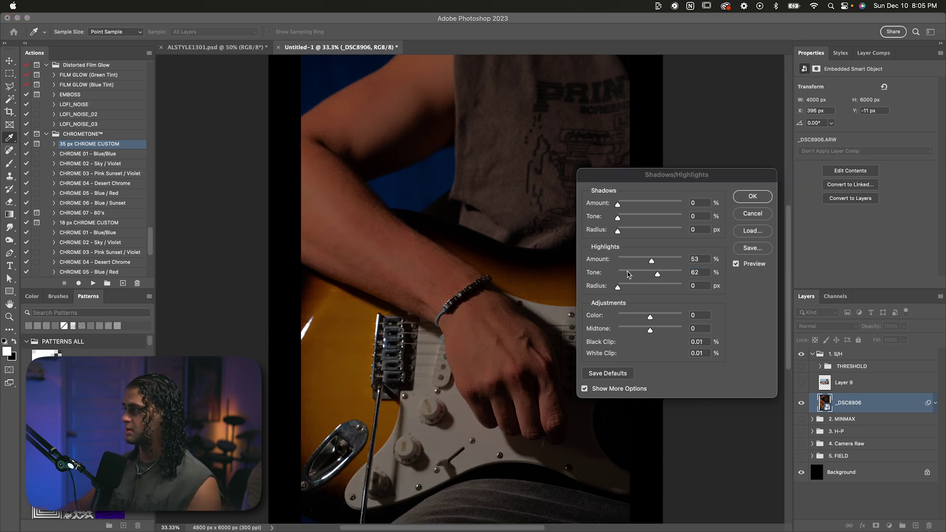
{"action": "left_click_drag", "start_coordinate": [633, 261], "coordinate": [617, 261]}
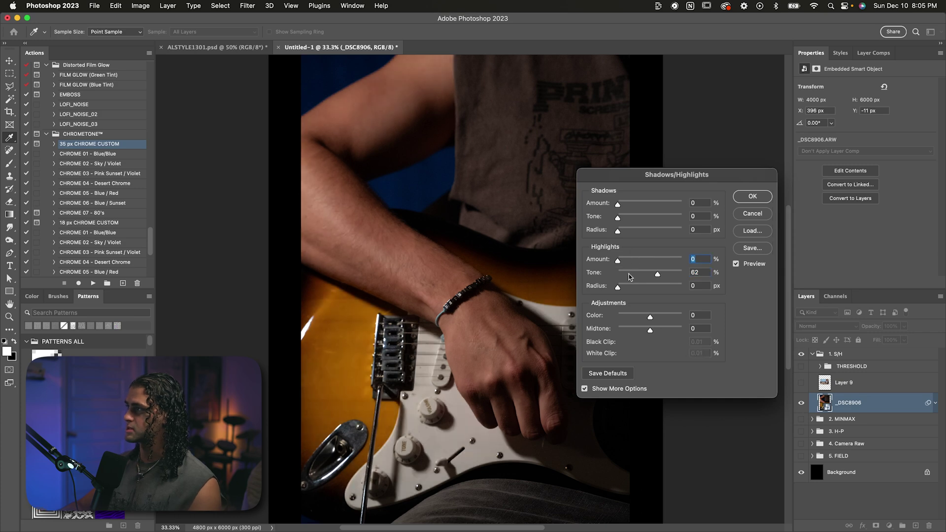
Step: Set the shadows amount to 81%, tone to 50% and radius to 32 px, with the highlights tone at 0
{"action": "left_click_drag", "start_coordinate": [638, 206], "coordinate": [679, 219]}
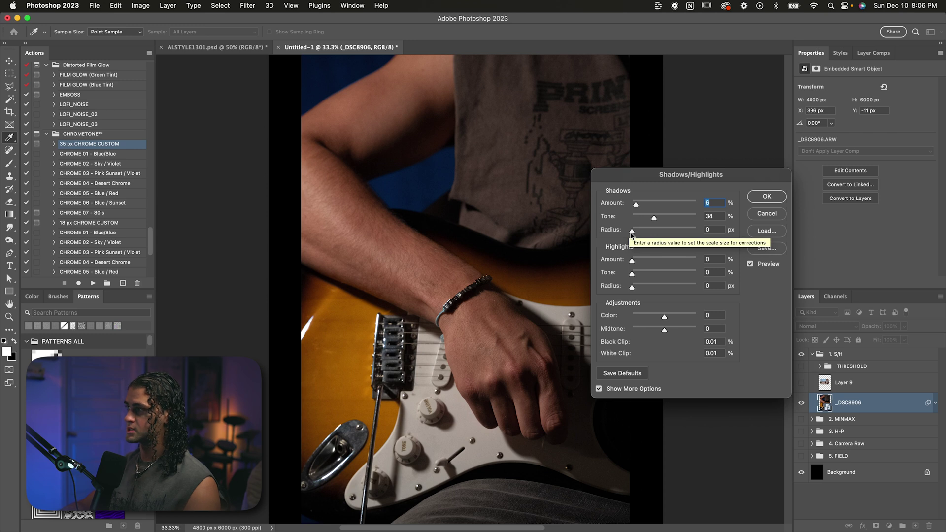
{"action": "left_click_drag", "start_coordinate": [631, 234], "coordinate": [647, 232]}
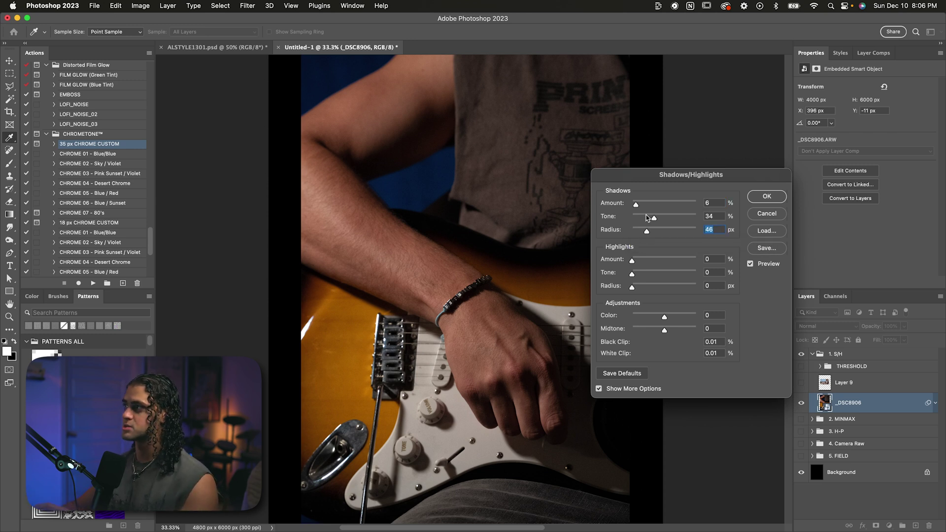
{"action": "left_click_drag", "start_coordinate": [638, 205], "coordinate": [688, 206]}
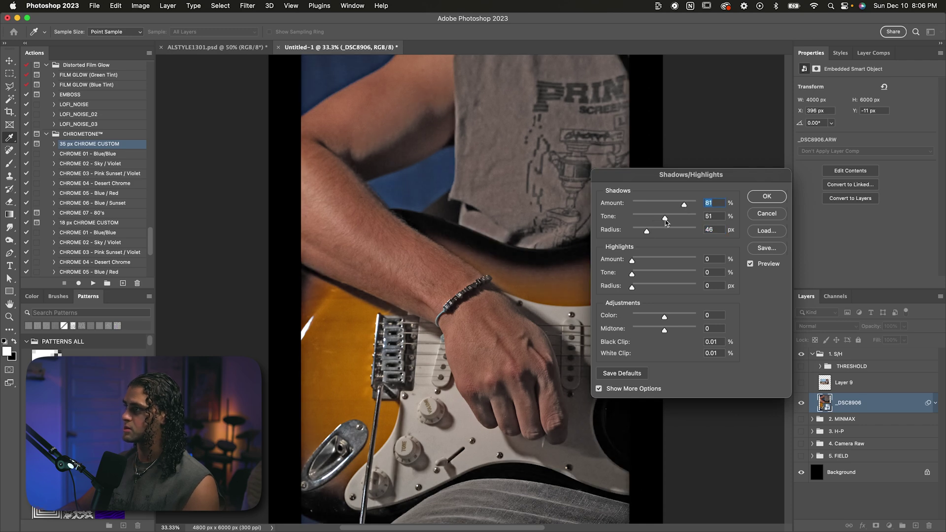
{"action": "mouse_move", "coordinate": [647, 230]}
{"action": "left_mouse_down"}
{"action": "mouse_move", "coordinate": [688, 231]}
{"action": "mouse_move", "coordinate": [665, 232]}
{"action": "left_mouse_up"}
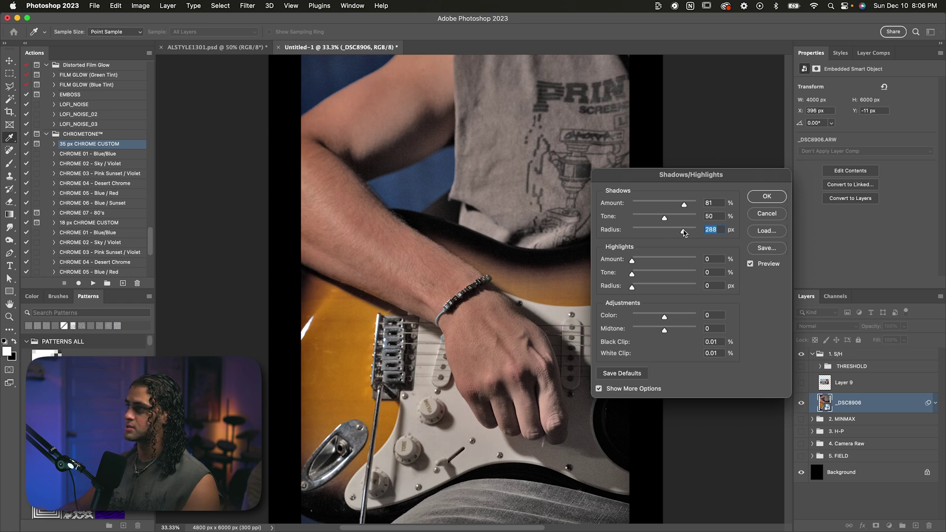
{"action": "left_click_drag", "start_coordinate": [683, 231], "coordinate": [640, 233]}
Step: Test shadows radius values such as 175 px and 54 px on the arm's edge, and set the radius to 34 px
{"action": "key", "text": "super+plus"}
{"action": "key", "text": "super+plus"}
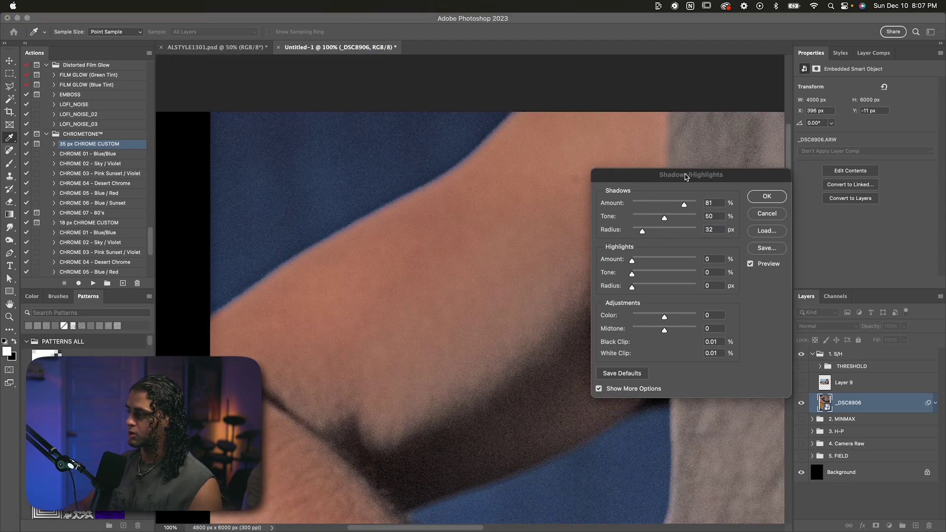
{"action": "left_click_drag", "start_coordinate": [687, 176], "coordinate": [563, 176]}
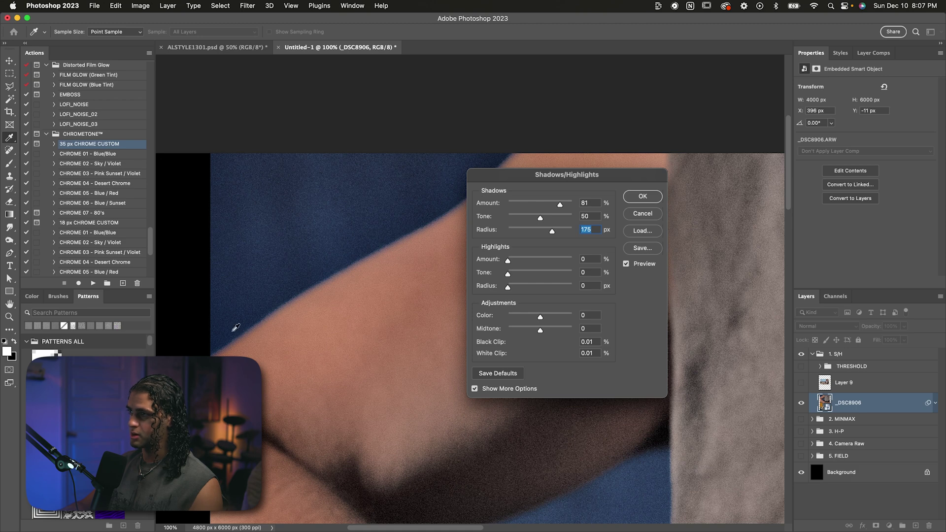
{"action": "left_click", "coordinate": [562, 231]}
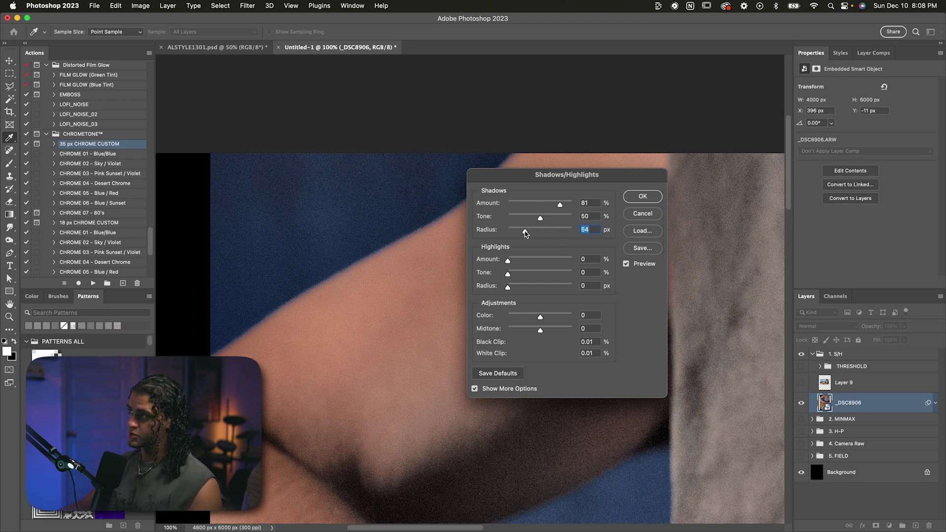
{"action": "left_click_drag", "start_coordinate": [519, 233], "coordinate": [520, 233]}
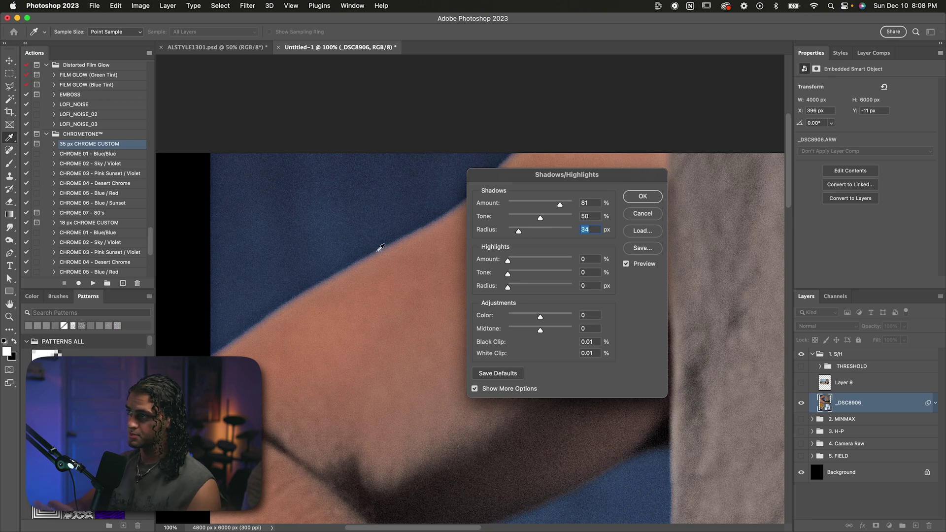
{"action": "scroll", "coordinate": [377, 249], "scroll_direction": "right", "scroll_amount": 2}
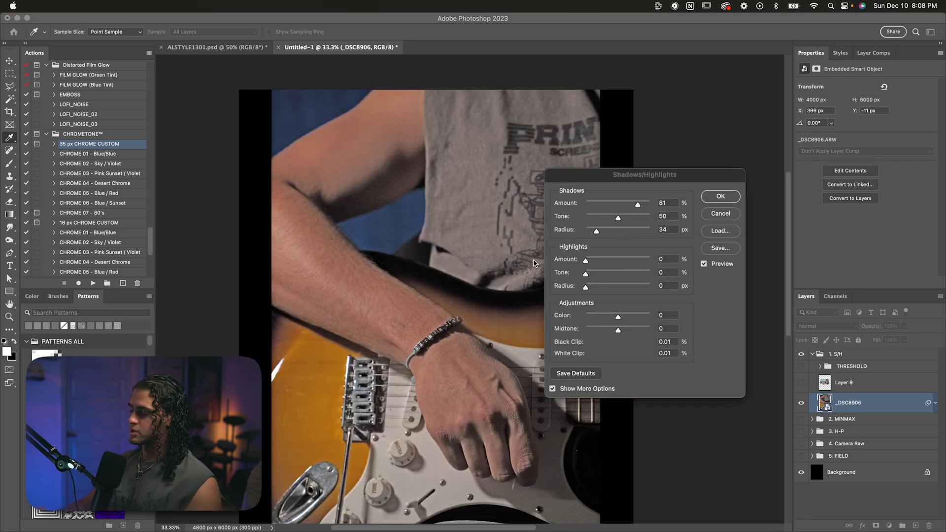
{"action": "left_click", "coordinate": [581, 171]}
{"action": "left_click_drag", "start_coordinate": [581, 174], "coordinate": [587, 185]}
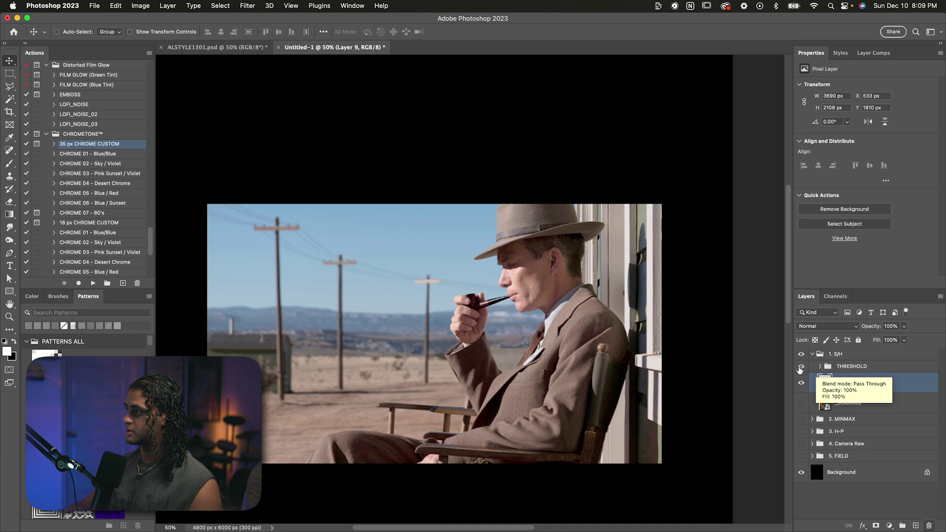
Step: Expand the THRESHOLD group and make its Threshold 1 and Pattern Fill 1 layers visible over Layer 9
{"action": "left_click", "coordinate": [820, 367]}
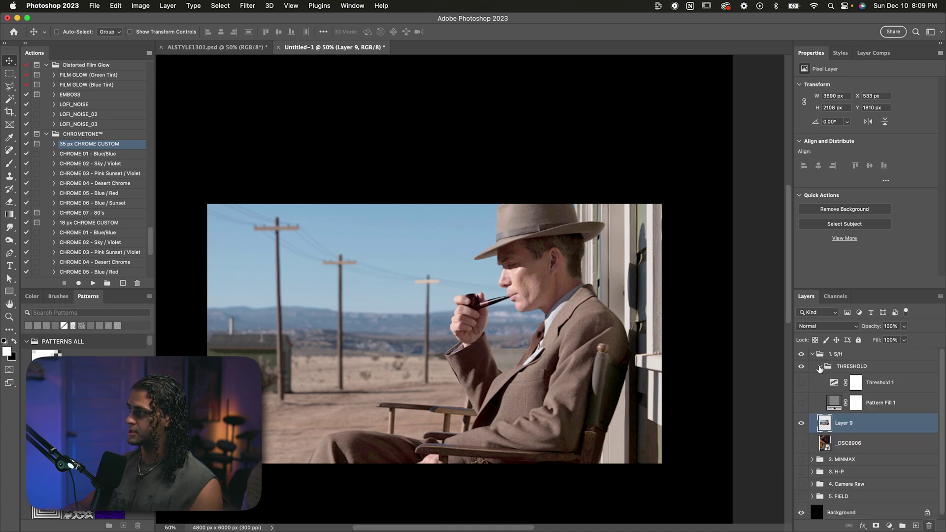
{"action": "left_click", "coordinate": [871, 382]}
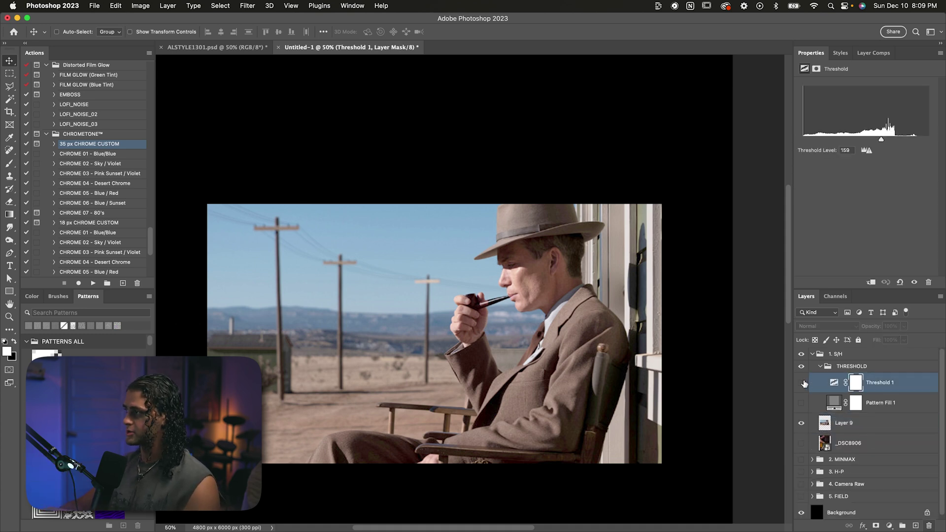
{"action": "left_click", "coordinate": [802, 383]}
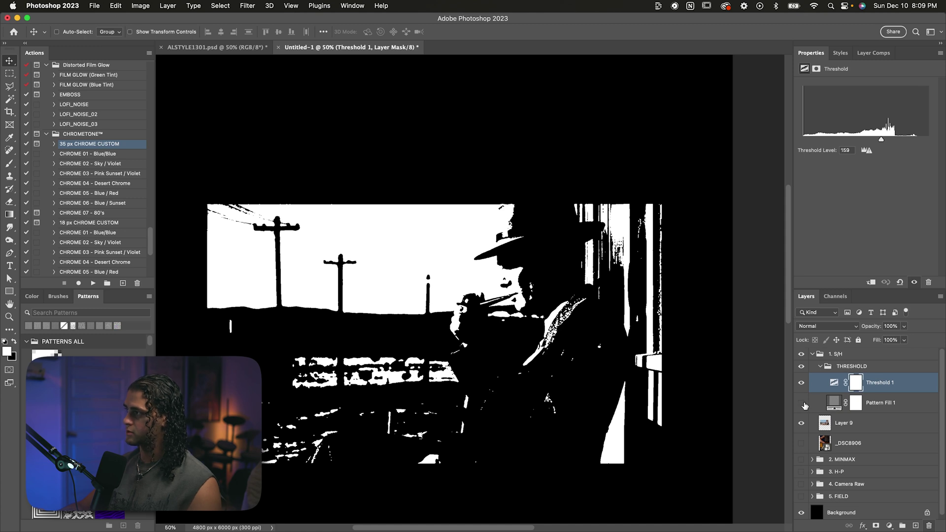
{"action": "left_click", "coordinate": [802, 403]}
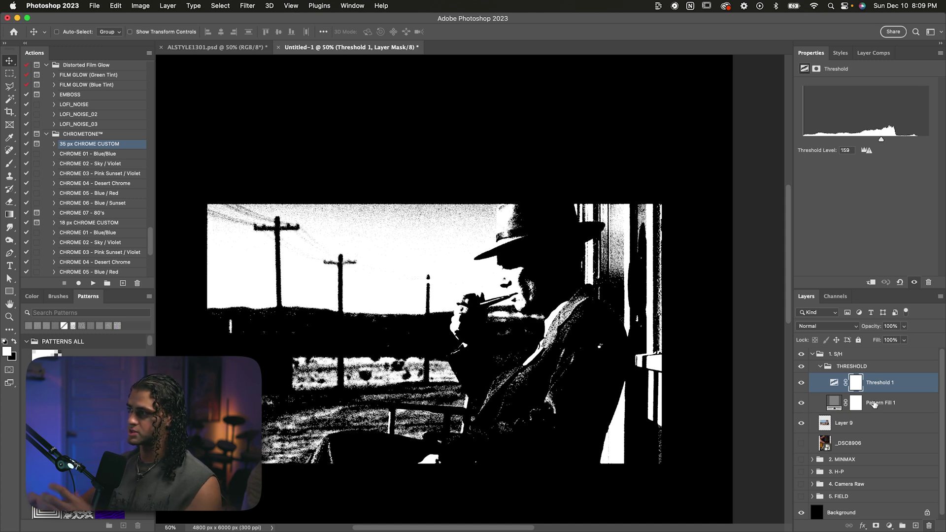
Step: Select Layer 9, the film still beneath the THRESHOLD group, for adjustment
{"action": "left_click", "coordinate": [844, 423]}
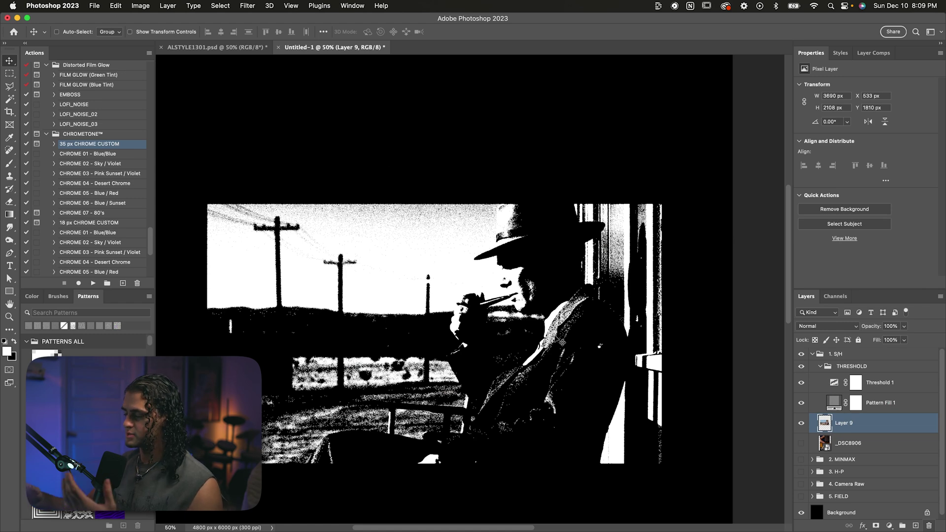
{"action": "key", "text": "super+minus"}
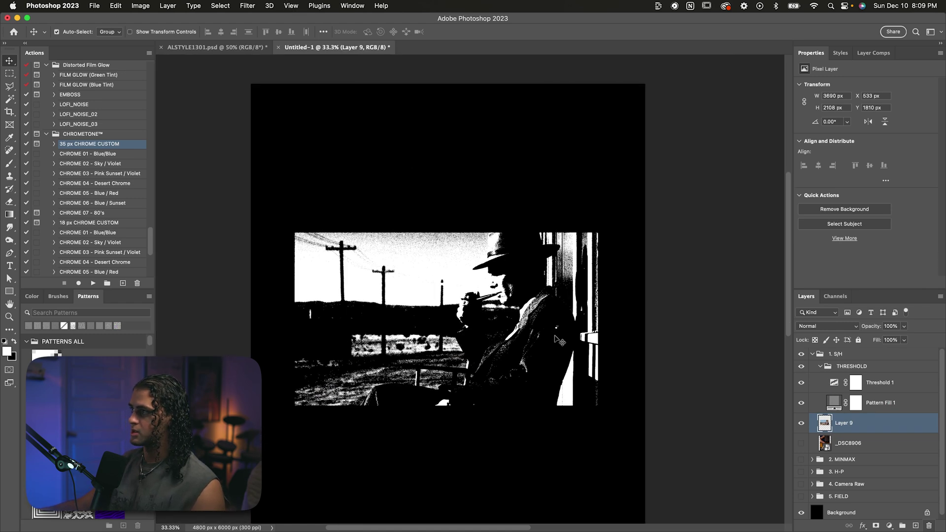
{"action": "key", "text": "super+equal"}
Step: Try a Levels midtone value of 1.93 on the film still layer
{"action": "key", "text": "super+l"}
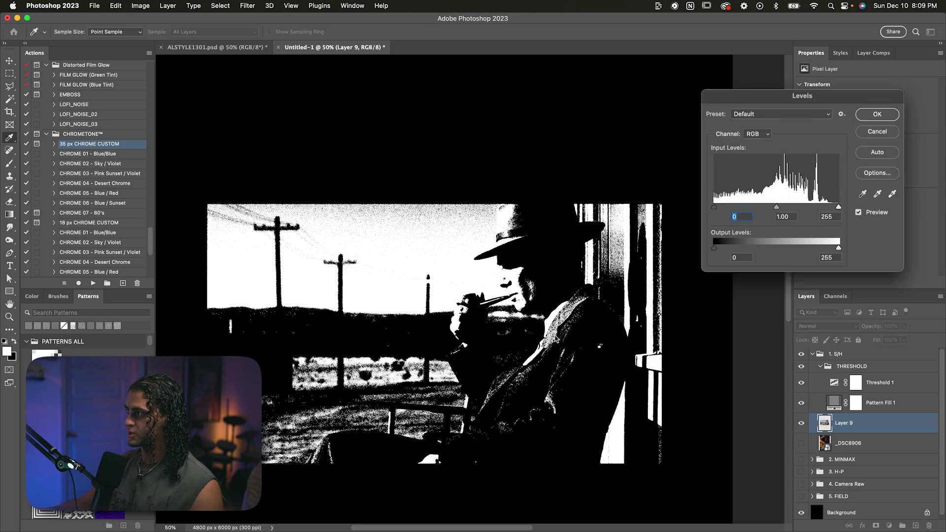
{"action": "left_click_drag", "start_coordinate": [824, 233], "coordinate": [757, 250]}
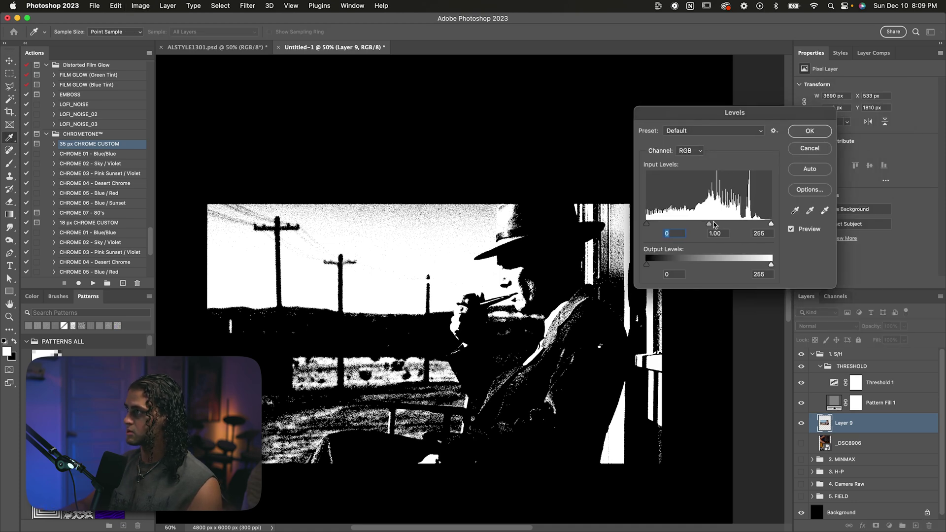
{"action": "left_click_drag", "start_coordinate": [739, 117], "coordinate": [704, 183]}
{"action": "left_click_drag", "start_coordinate": [675, 291], "coordinate": [647, 295]}
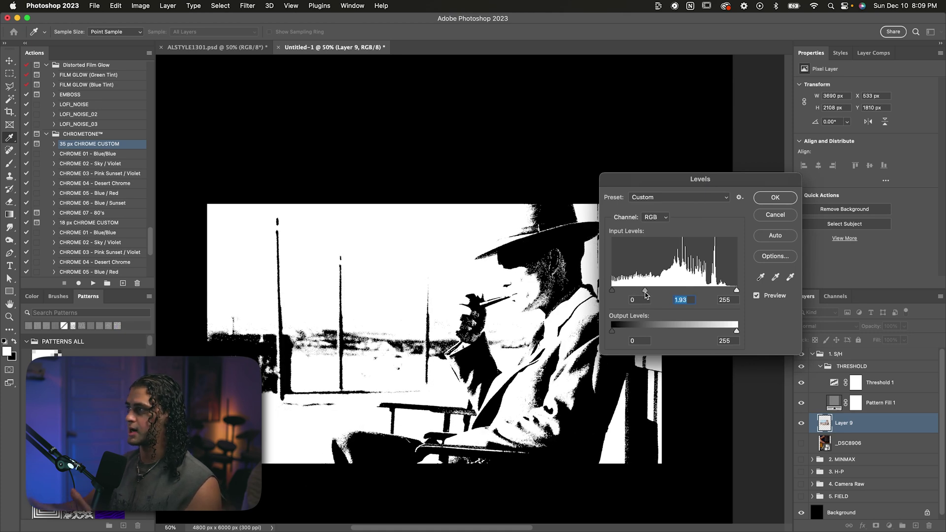
{"action": "key", "text": "Escape"}
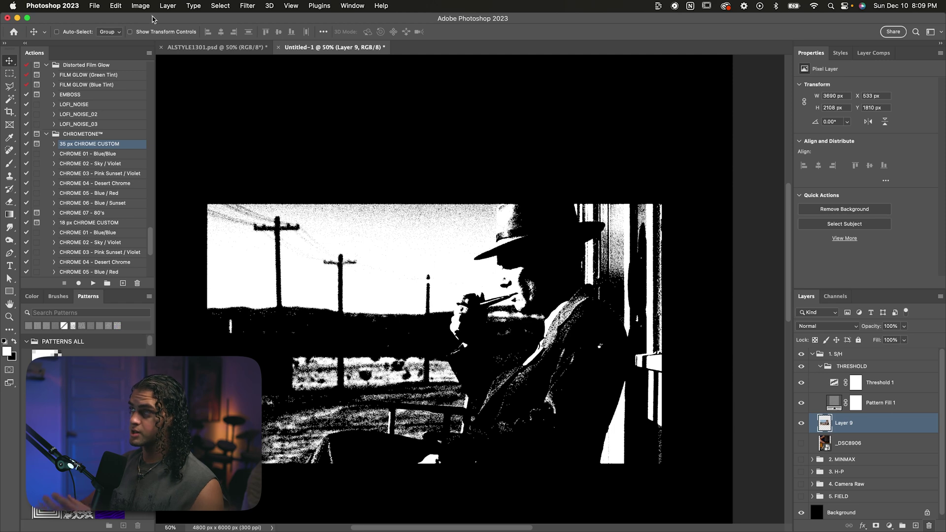
Step: Open Shadows/Highlights for Layer 9 and set the shadows amount to 100%, keeping the dialog clear of the figure
{"action": "left_click", "coordinate": [141, 6]}
{"action": "mouse_move", "coordinate": [159, 38]}
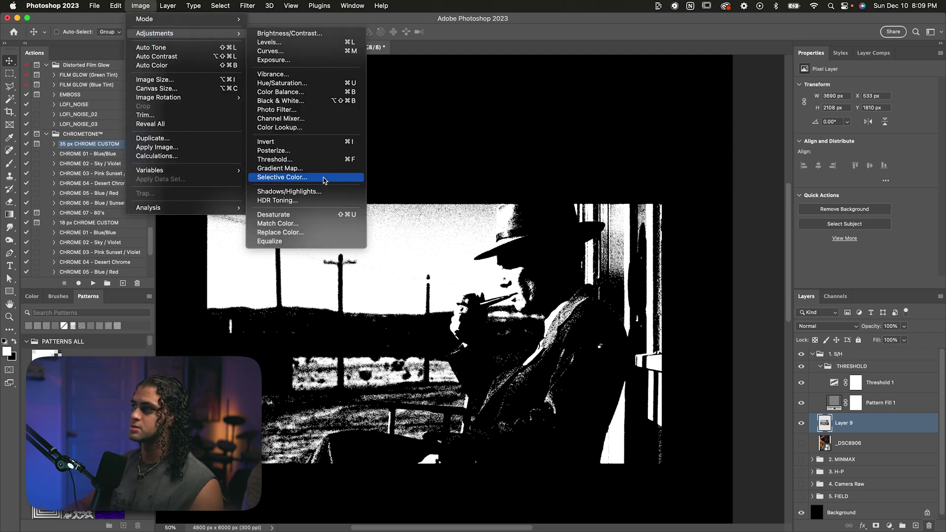
{"action": "left_click", "coordinate": [323, 192]}
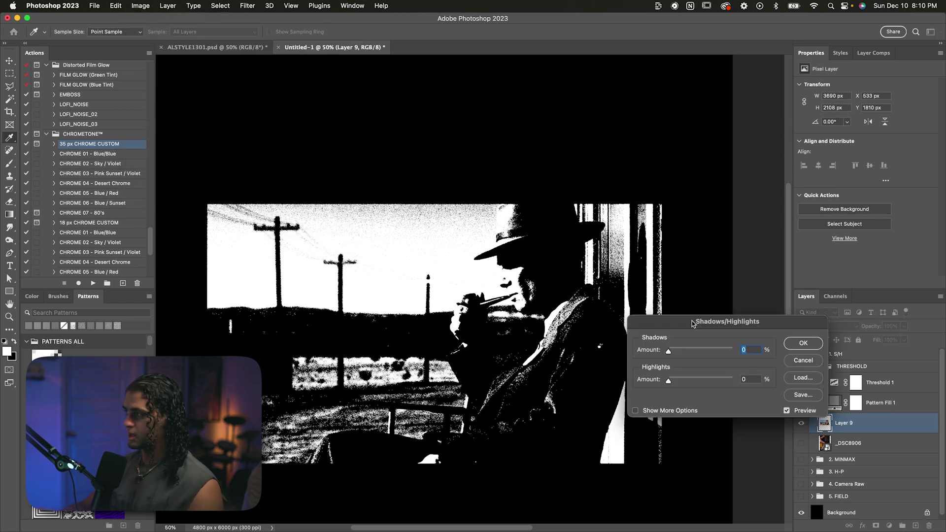
{"action": "type", "text": "100"}
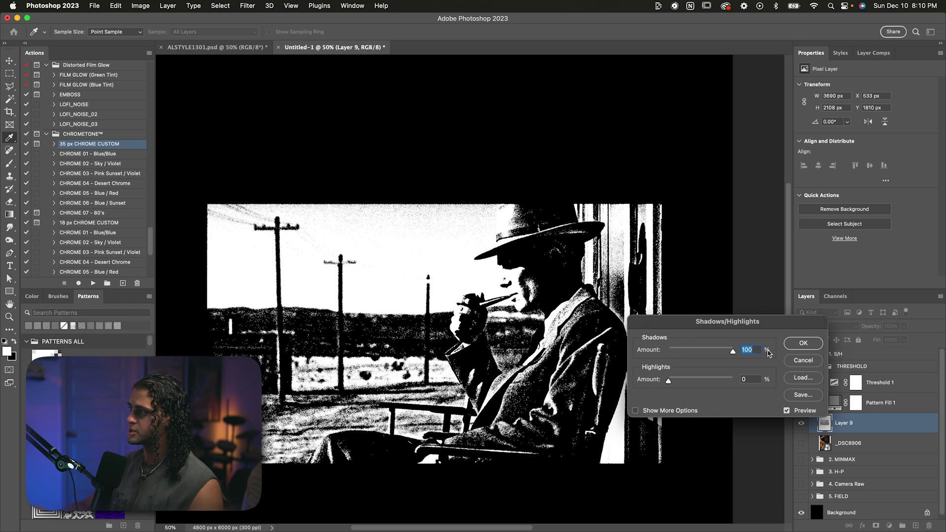
{"action": "left_click_drag", "start_coordinate": [733, 351], "coordinate": [708, 309]}
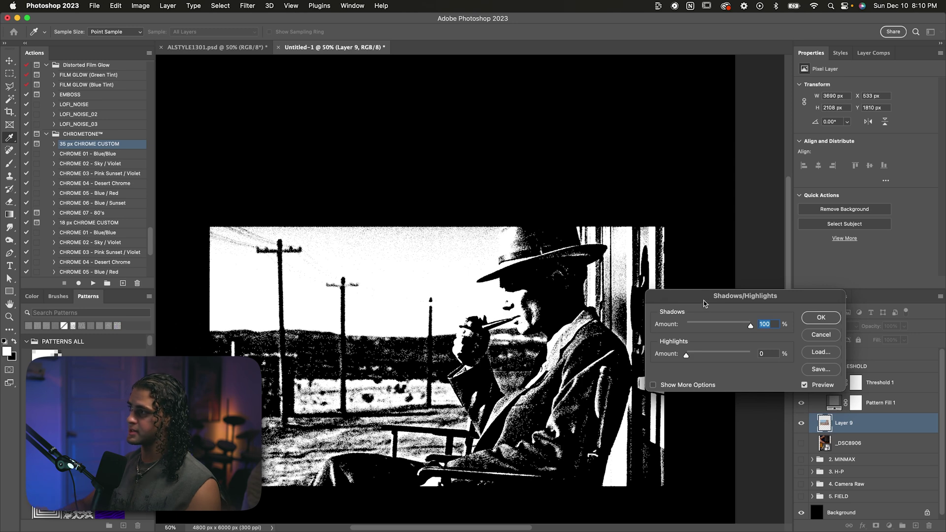
{"action": "left_click_drag", "start_coordinate": [704, 303], "coordinate": [704, 195]}
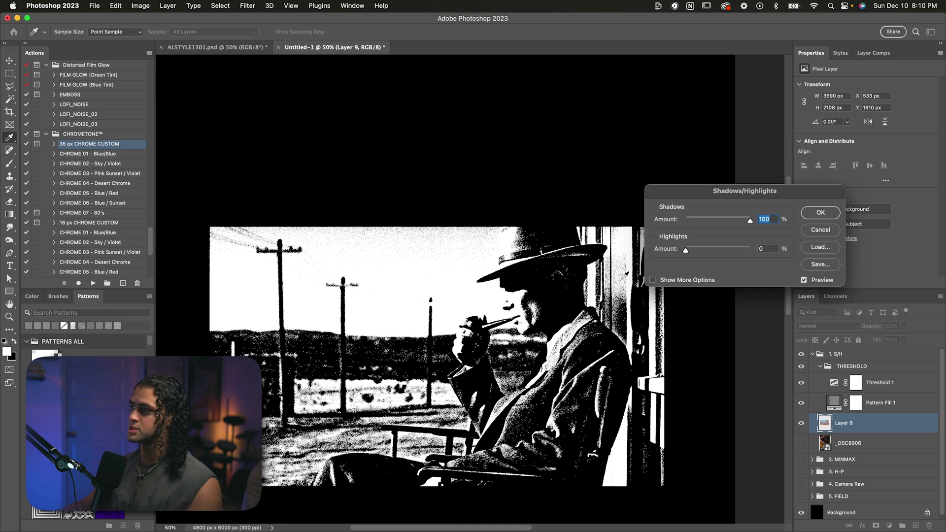
{"action": "left_click_drag", "start_coordinate": [745, 196], "coordinate": [693, 193]}
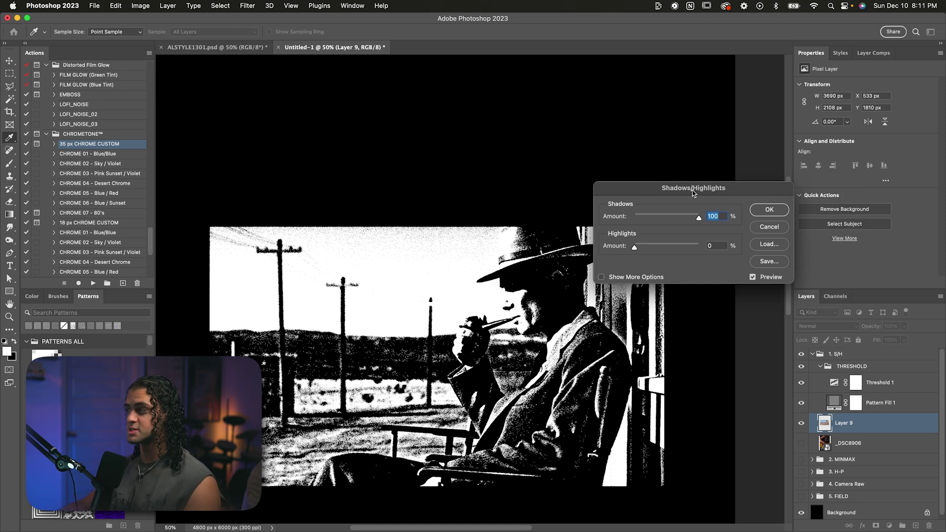
{"action": "left_click_drag", "start_coordinate": [693, 192], "coordinate": [576, 116]}
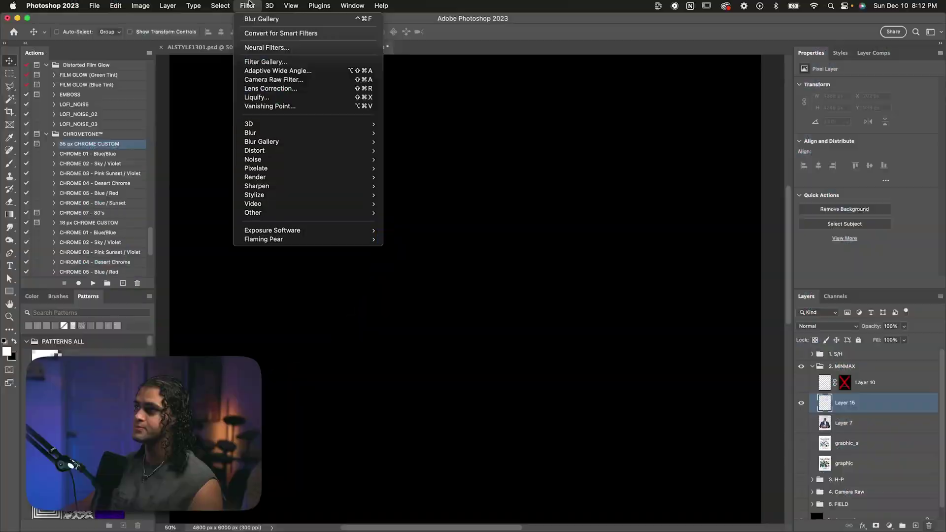
{"action": "left_click", "coordinate": [242, 4]}
{"action": "left_click", "coordinate": [242, 4]}
{"action": "mouse_move", "coordinate": [345, 212]}
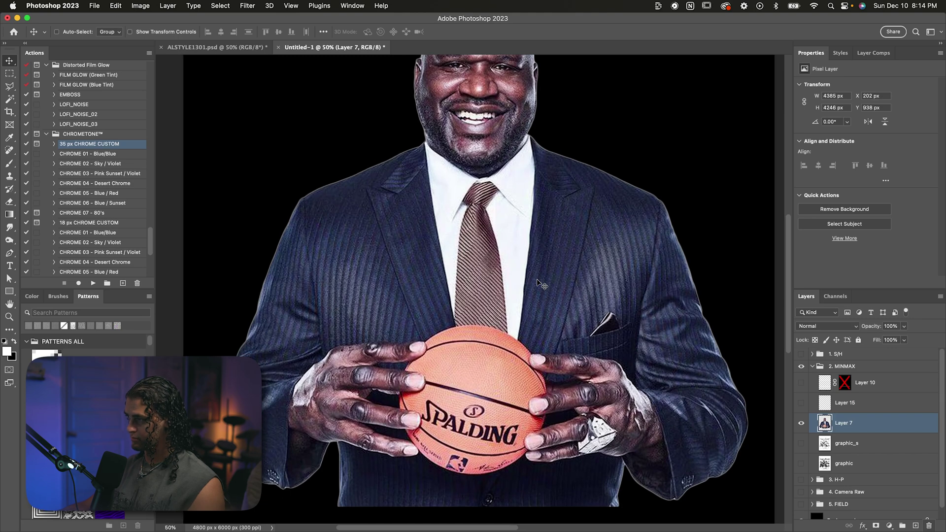
Step: Examine the cutout edge around the suited man's head and shoulders on Layer 7 for a leftover outline
{"action": "scroll", "coordinate": [537, 282], "scroll_direction": "up", "scroll_amount": 2}
{"action": "key", "text": "super+plus"}
{"action": "key", "text": "super+plus"}
{"action": "key", "text": "super+plus"}
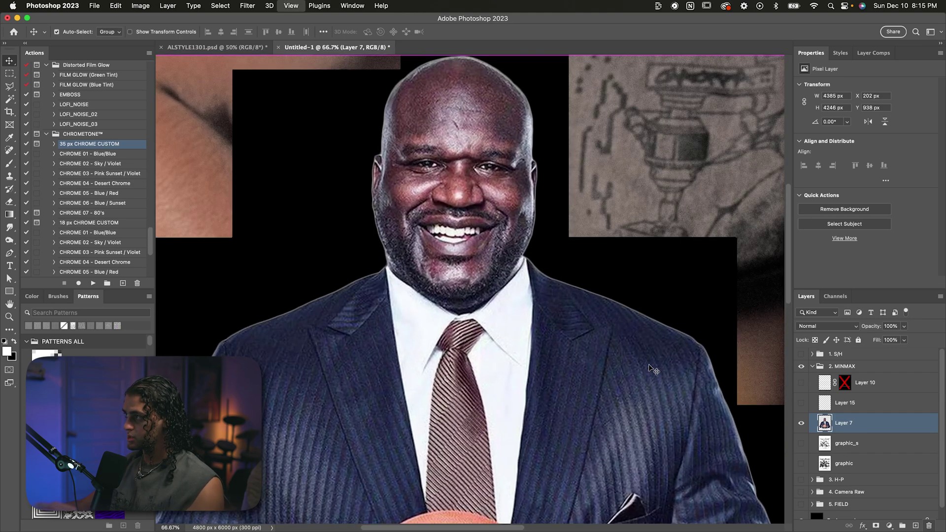
{"action": "scroll", "coordinate": [651, 368], "scroll_direction": "right", "scroll_amount": 8}
{"action": "scroll", "coordinate": [654, 370], "scroll_direction": "down", "scroll_amount": 4}
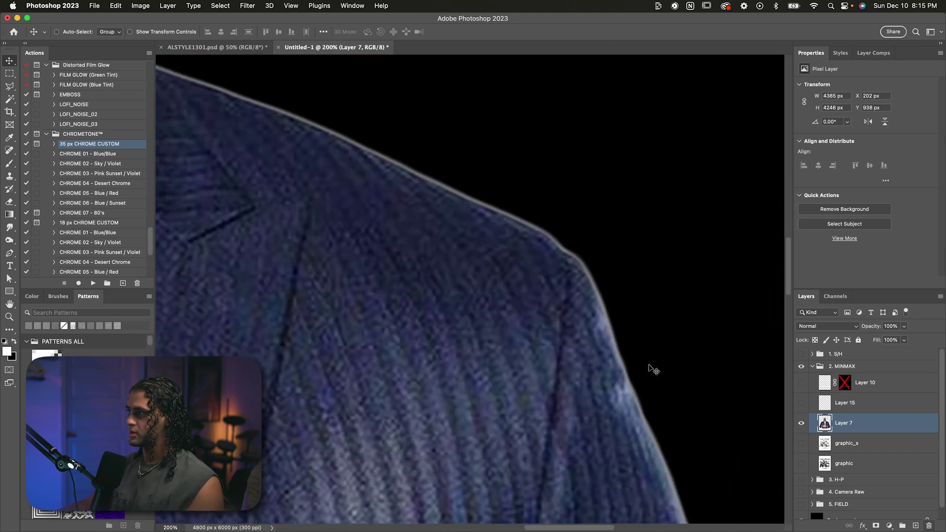
{"action": "scroll", "coordinate": [648, 364], "scroll_direction": "up", "scroll_amount": 3}
{"action": "scroll", "coordinate": [648, 364], "scroll_direction": "left", "scroll_amount": 5}
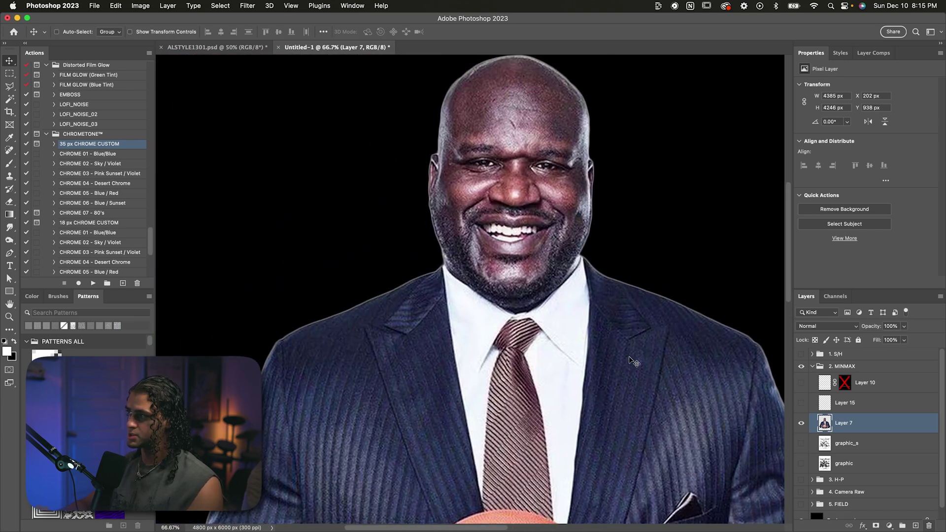
{"action": "key", "text": "super+minus"}
{"action": "key", "text": "super+minus"}
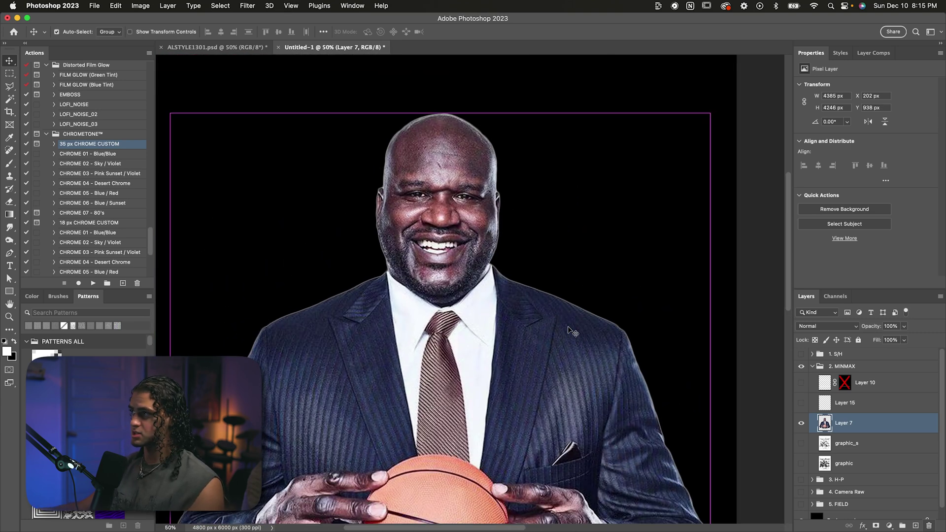
{"action": "key", "text": "super+plus"}
{"action": "key", "text": "super+plus"}
{"action": "scroll", "coordinate": [572, 331], "scroll_direction": "up", "scroll_amount": 5}
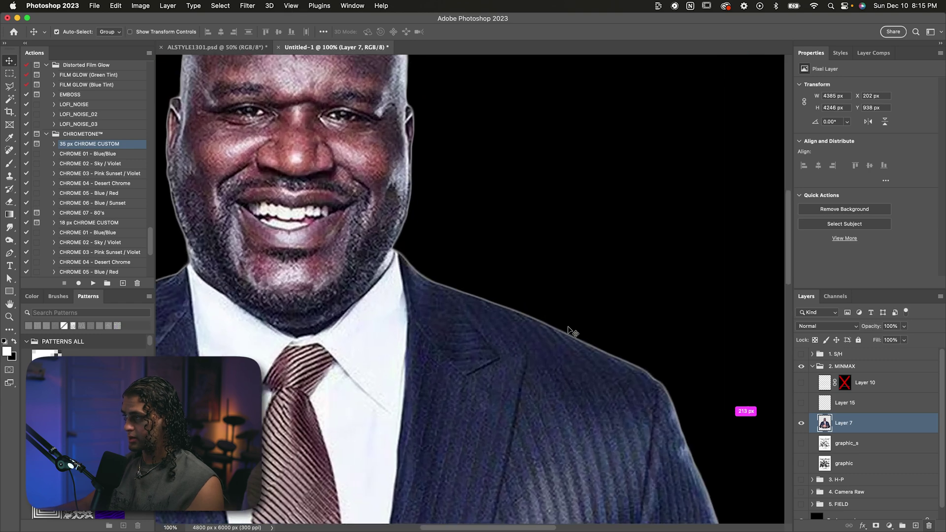
{"action": "key", "text": "super+minus"}
{"action": "key", "text": "super+minus"}
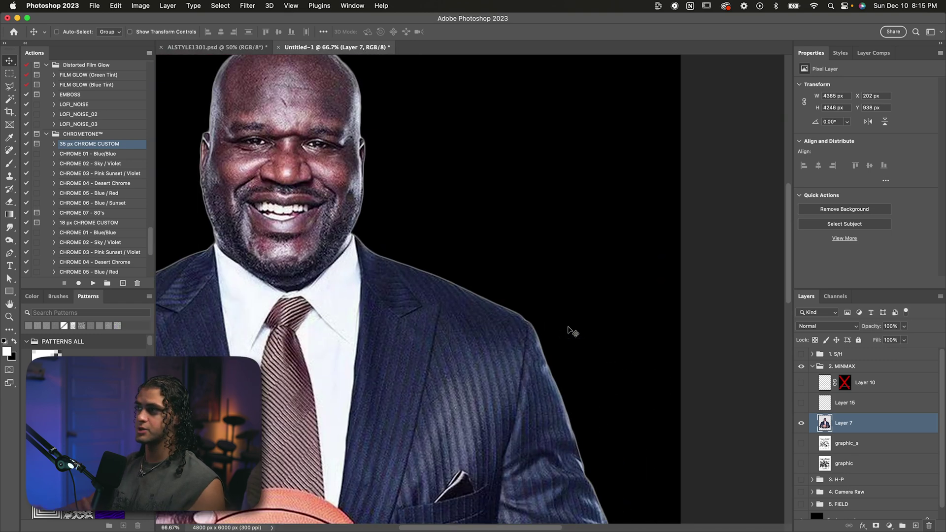
{"action": "scroll", "coordinate": [571, 331], "scroll_direction": "left", "scroll_amount": 4}
Step: Try erasing the leftover outline along the man's shoulder on Layer 7 with a 125 px eraser
{"action": "key", "text": "e"}
{"action": "left_click_drag", "start_coordinate": [581, 291], "coordinate": [515, 262]}
{"action": "key", "text": "super+z"}
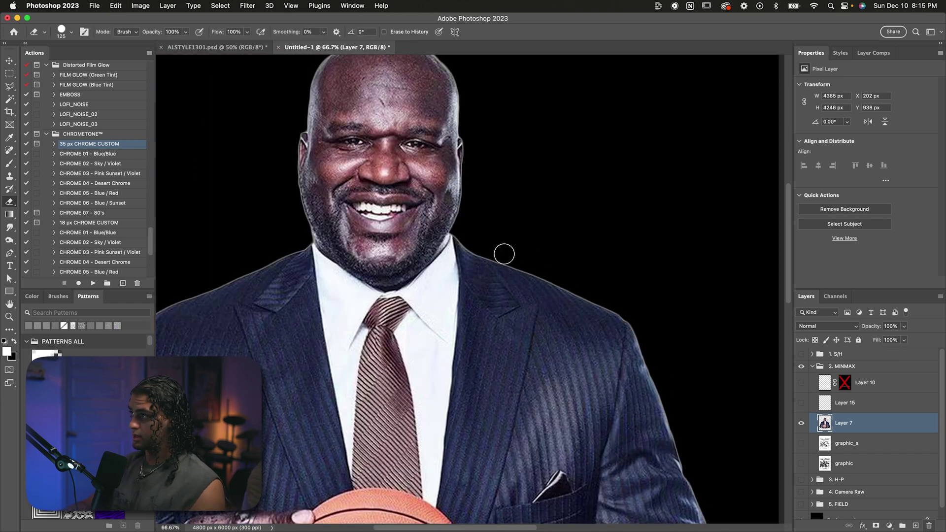
{"action": "key", "text": "v"}
Step: Load Layer 7's cutout outline as a selection and turn it into a layer mask
{"action": "scroll", "coordinate": [570, 282], "scroll_direction": "down", "scroll_amount": 3}
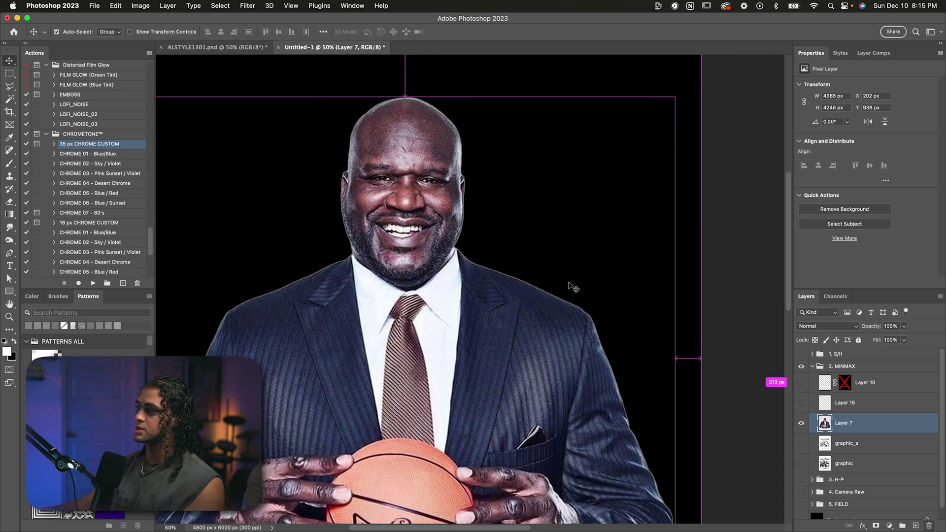
{"action": "scroll", "coordinate": [572, 286], "scroll_direction": "up", "scroll_amount": 1}
{"action": "scroll", "coordinate": [571, 287], "scroll_direction": "left", "scroll_amount": 3}
{"action": "scroll", "coordinate": [616, 320], "scroll_direction": "down", "scroll_amount": 1}
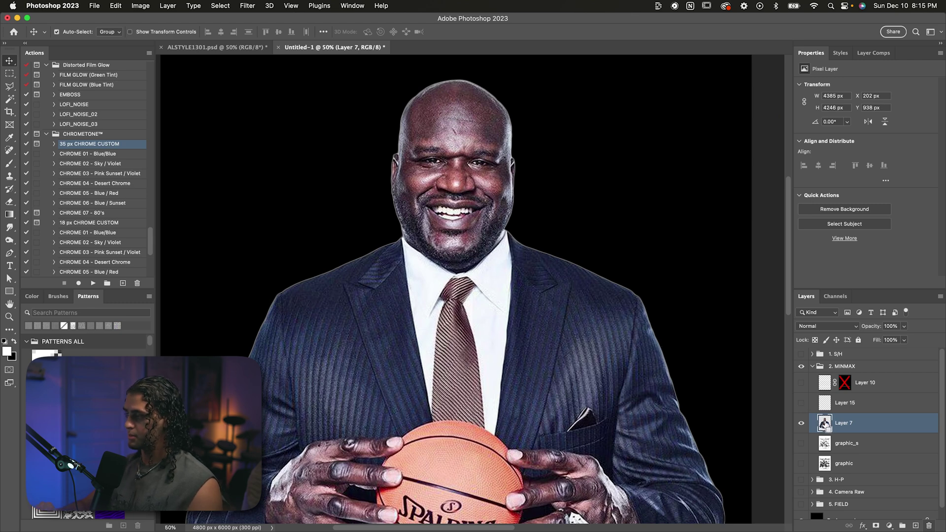
{"action": "left_click", "coordinate": [825, 423], "text": "super"}
{"action": "scroll", "coordinate": [646, 330], "scroll_direction": "down", "scroll_amount": 1}
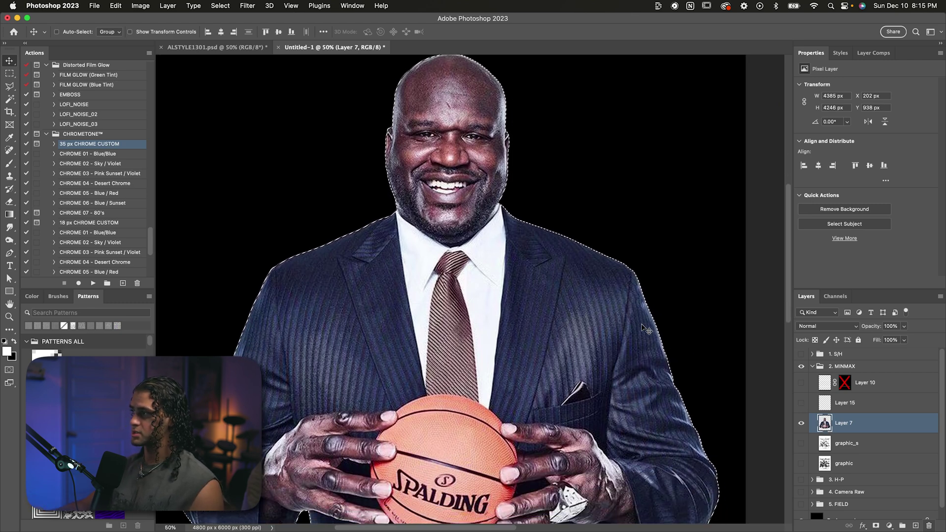
{"action": "scroll", "coordinate": [646, 330], "scroll_direction": "up", "scroll_amount": 2}
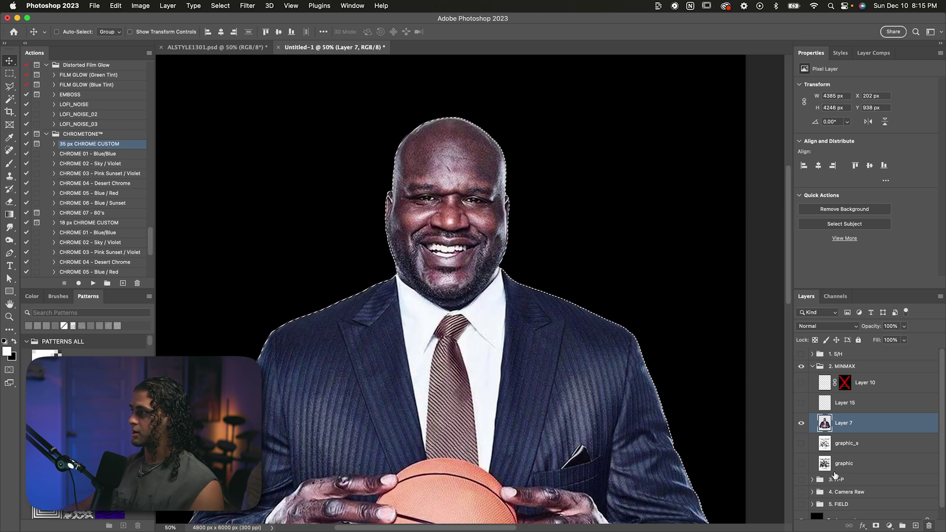
{"action": "left_click", "coordinate": [875, 526]}
{"action": "scroll", "coordinate": [695, 342], "scroll_direction": "up", "scroll_amount": 1}
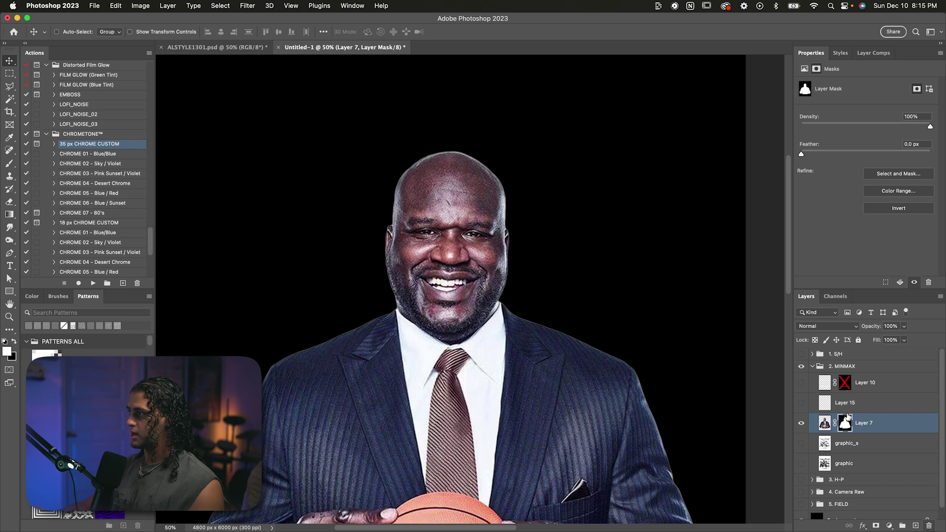
Step: Contract Layer 7's layer mask with the Minimum filter, preserving Roundness, to trim the outline around the man
{"action": "left_click", "coordinate": [846, 423], "text": "alt"}
{"action": "scroll", "coordinate": [626, 361], "scroll_direction": "right", "scroll_amount": 1}
{"action": "scroll", "coordinate": [626, 361], "scroll_direction": "up", "scroll_amount": 1}
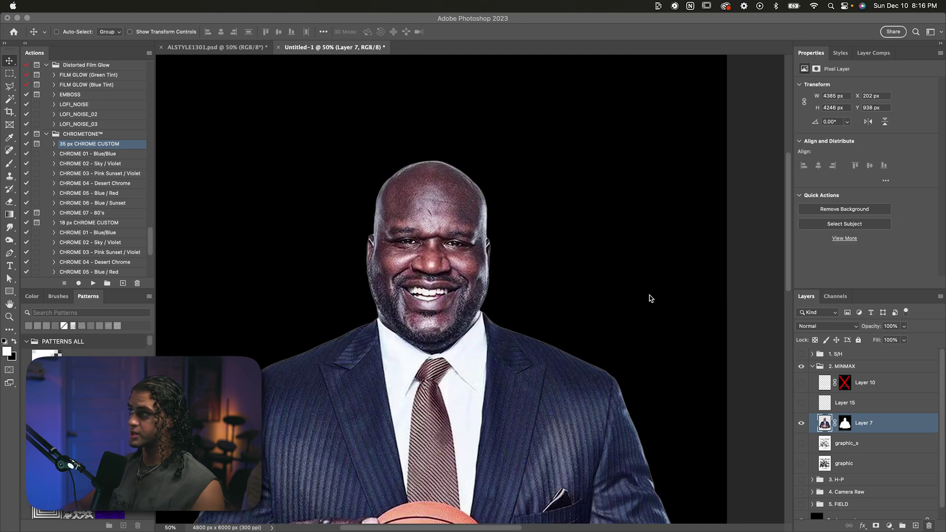
{"action": "left_click", "coordinate": [847, 422]}
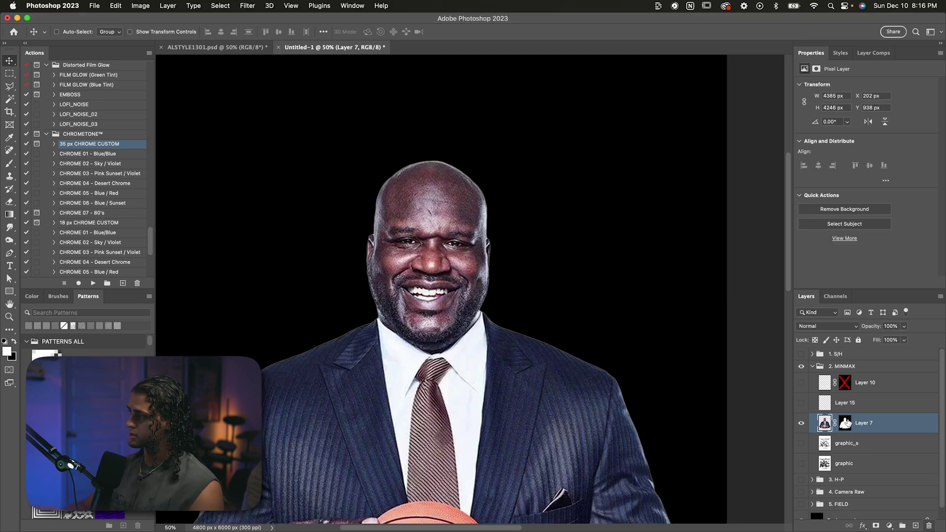
{"action": "left_click", "coordinate": [844, 422]}
{"action": "left_click", "coordinate": [248, 5]}
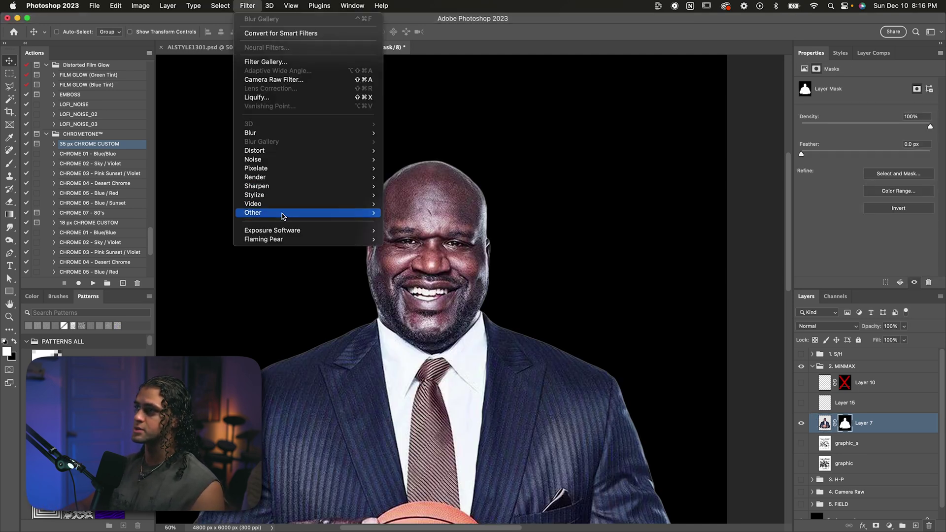
{"action": "mouse_move", "coordinate": [283, 215]}
{"action": "left_click", "coordinate": [408, 248]}
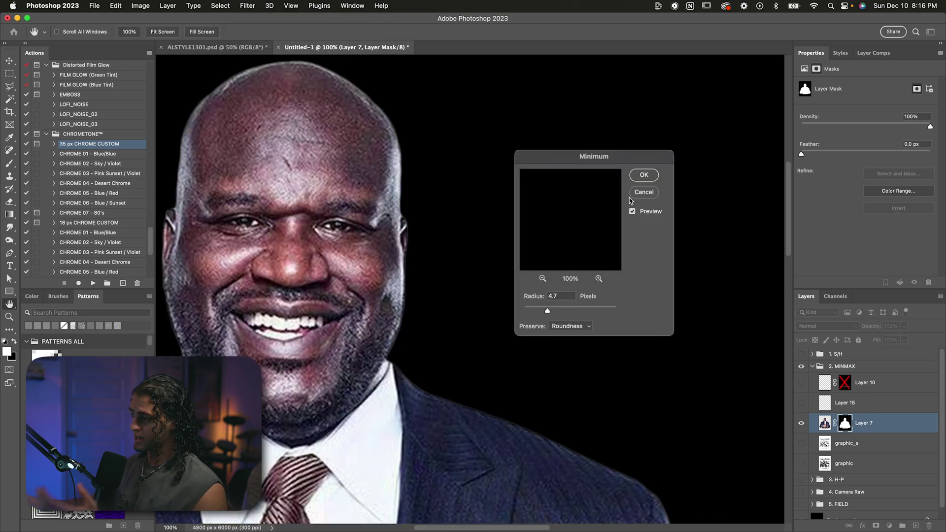
{"action": "left_click_drag", "start_coordinate": [531, 312], "coordinate": [535, 312]}
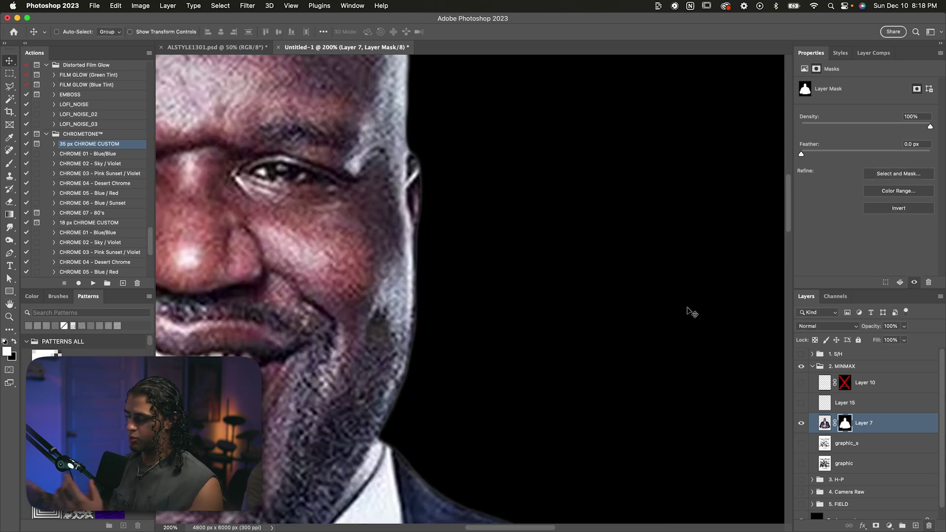
Step: Compare the man's face and collar edge with Layer 7's mask disabled and enabled, leaving the mask on
{"action": "key", "text": "super+minus"}
{"action": "key", "text": "super+plus"}
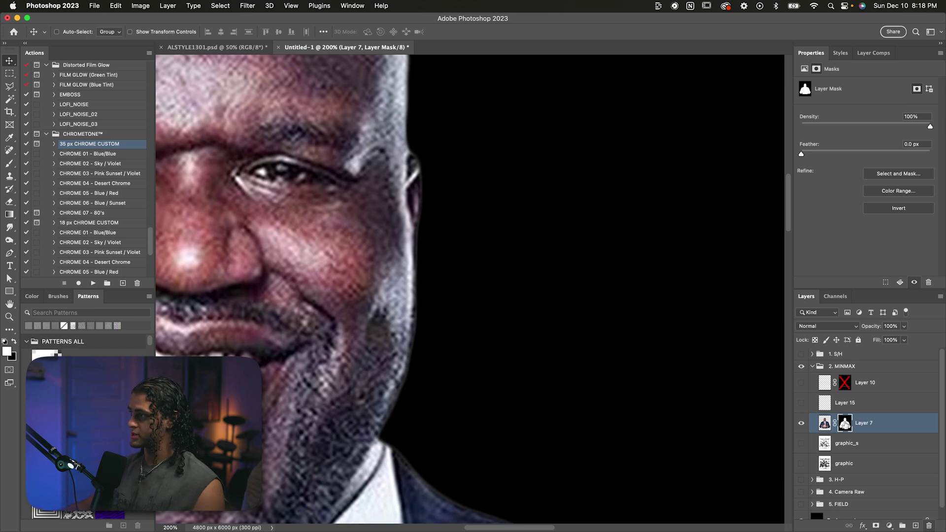
{"action": "left_click", "coordinate": [846, 424], "text": "shift"}
{"action": "key", "text": "super+minus"}
{"action": "key", "text": "super+plus"}
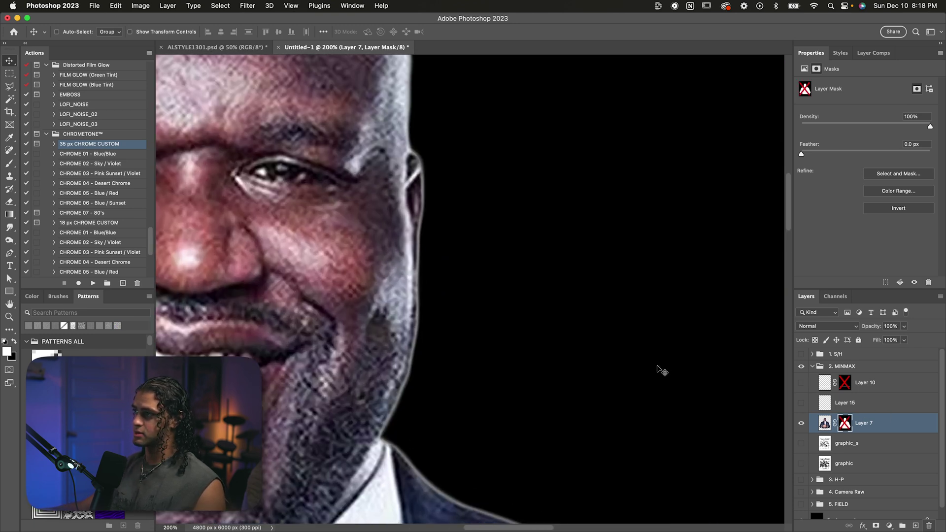
{"action": "key", "text": "super+Tab"}
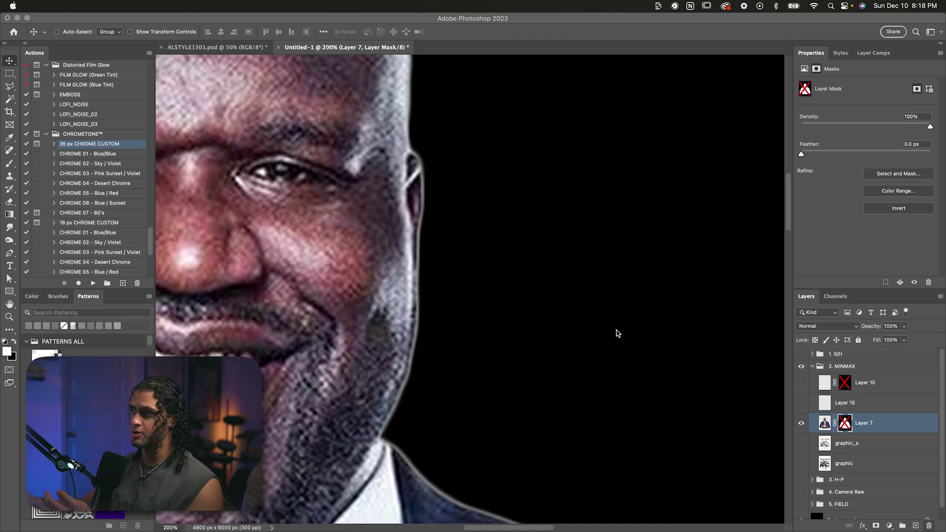
{"action": "left_click", "coordinate": [845, 425]}
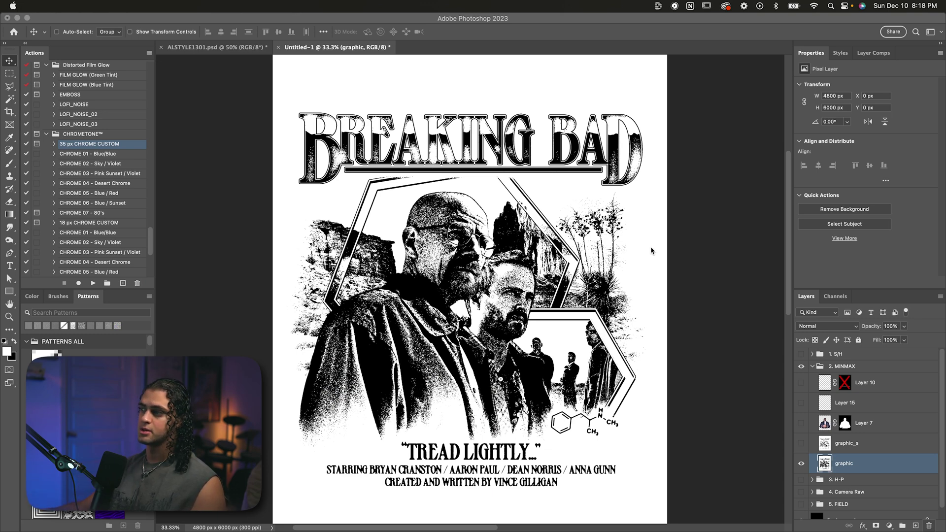
Step: Examine the overall graphic layer and the grain in the two men's faces, glasses and foreheads up close
{"action": "scroll", "coordinate": [651, 250], "scroll_direction": "down", "scroll_amount": 1}
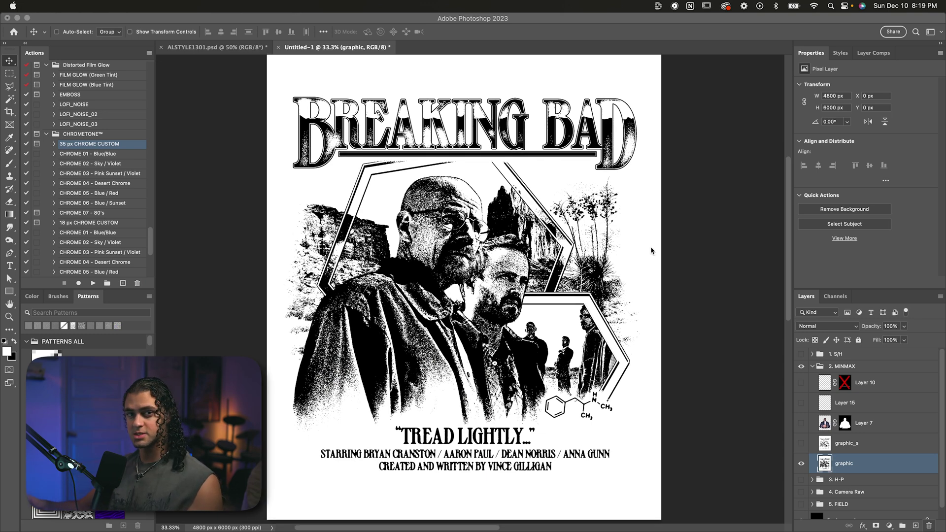
{"action": "scroll", "coordinate": [651, 251], "scroll_direction": "up", "scroll_amount": 2}
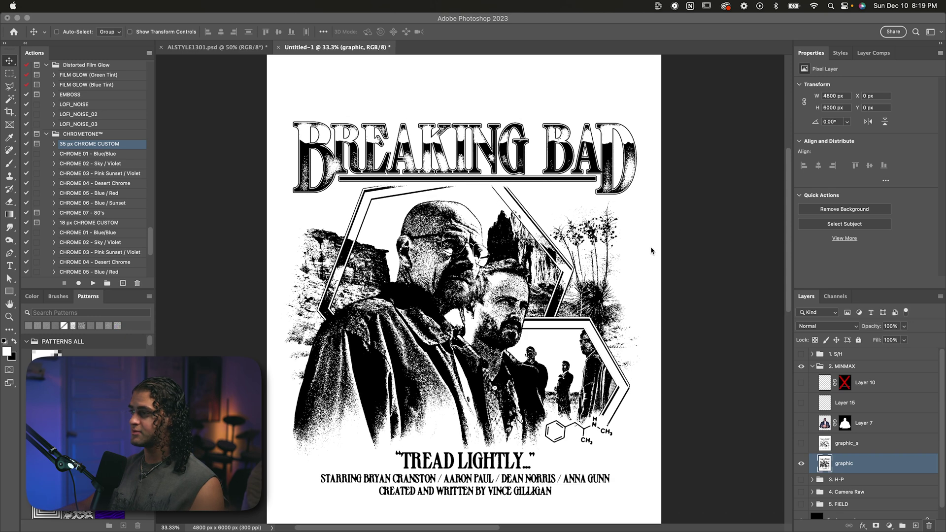
{"action": "scroll", "coordinate": [651, 251], "scroll_direction": "up", "scroll_amount": 1}
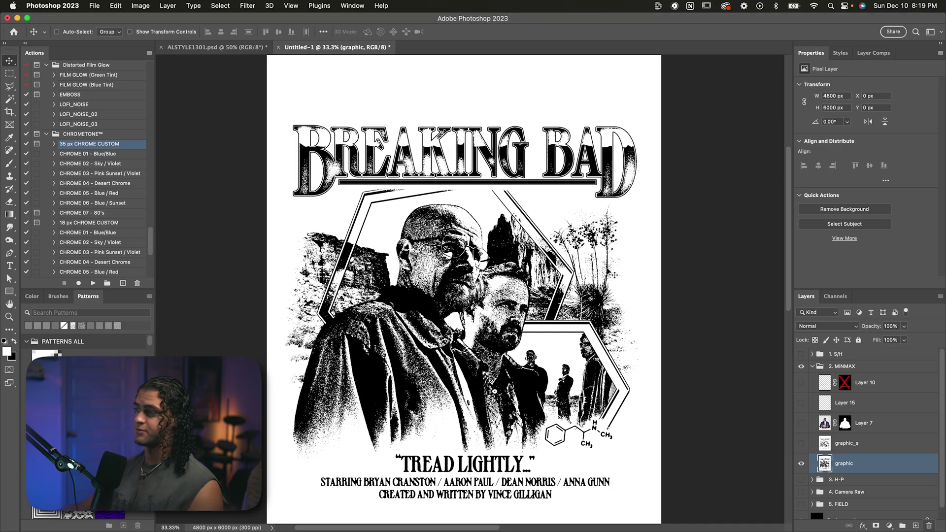
{"action": "key", "text": "super+plus"}
{"action": "key", "text": "super+plus"}
{"action": "key", "text": "super+plus"}
{"action": "key", "text": "super+plus"}
{"action": "key", "text": "super+plus"}
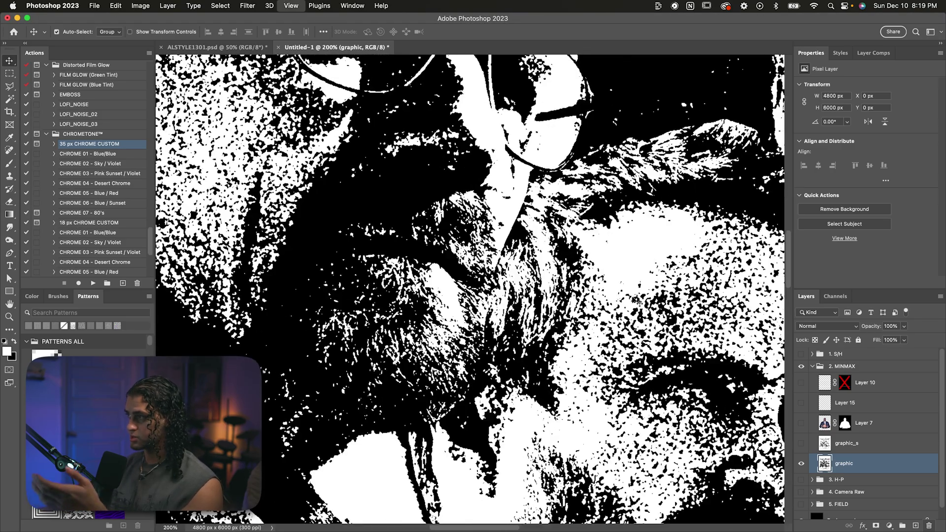
{"action": "key", "text": "super+minus"}
{"action": "key", "text": "super+minus"}
{"action": "key", "text": "super+minus"}
{"action": "key", "text": "super+minus"}
{"action": "key", "text": "super+minus"}
{"action": "key", "text": "super+minus"}
{"action": "scroll", "coordinate": [636, 302], "scroll_direction": "up", "scroll_amount": 1}
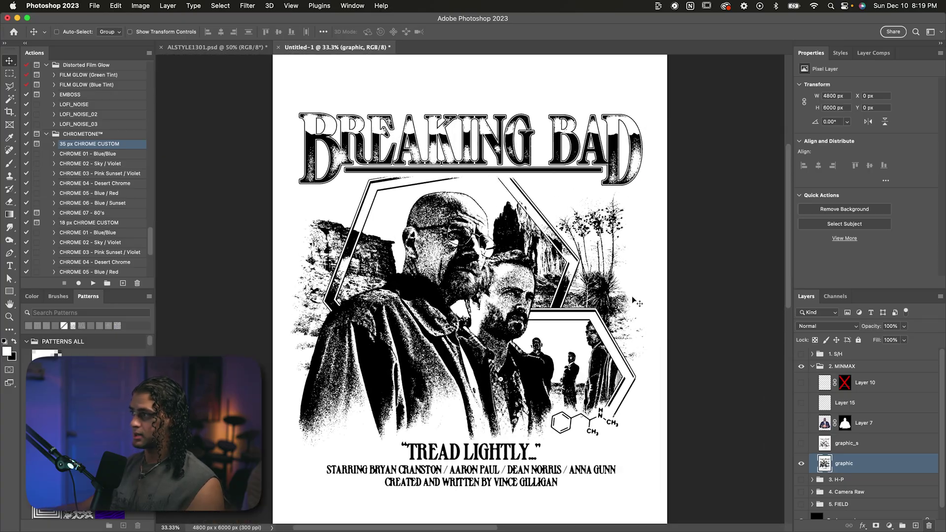
{"action": "scroll", "coordinate": [633, 298], "scroll_direction": "up", "scroll_amount": 6}
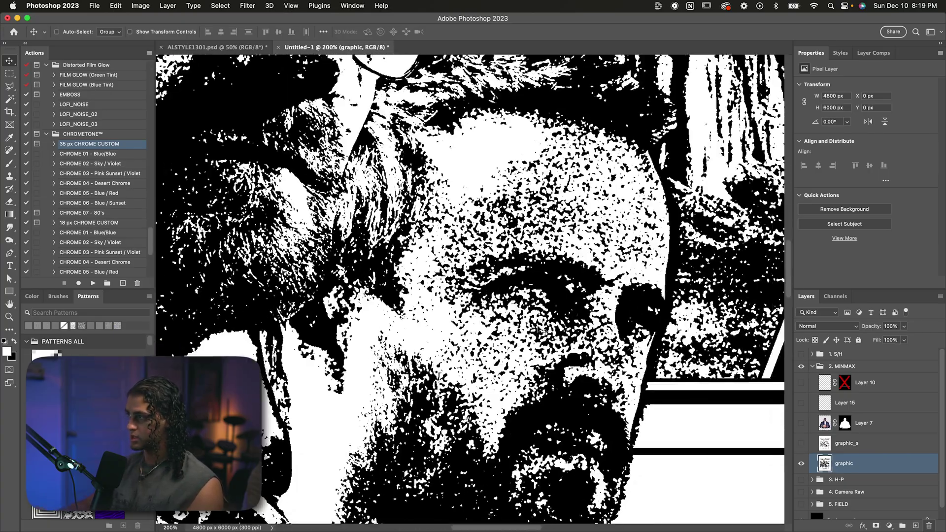
{"action": "scroll", "coordinate": [546, 239], "scroll_direction": "left", "scroll_amount": 10}
{"action": "scroll", "coordinate": [546, 239], "scroll_direction": "up", "scroll_amount": 5}
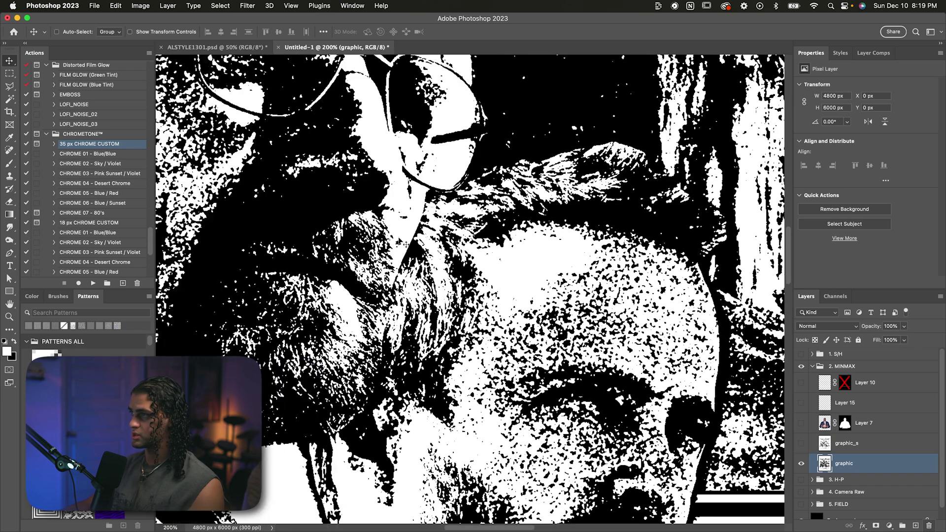
{"action": "scroll", "coordinate": [404, 244], "scroll_direction": "down", "scroll_amount": 5}
{"action": "scroll", "coordinate": [404, 243], "scroll_direction": "right", "scroll_amount": 4}
{"action": "scroll", "coordinate": [445, 289], "scroll_direction": "up", "scroll_amount": 5}
{"action": "scroll", "coordinate": [445, 289], "scroll_direction": "left", "scroll_amount": 3}
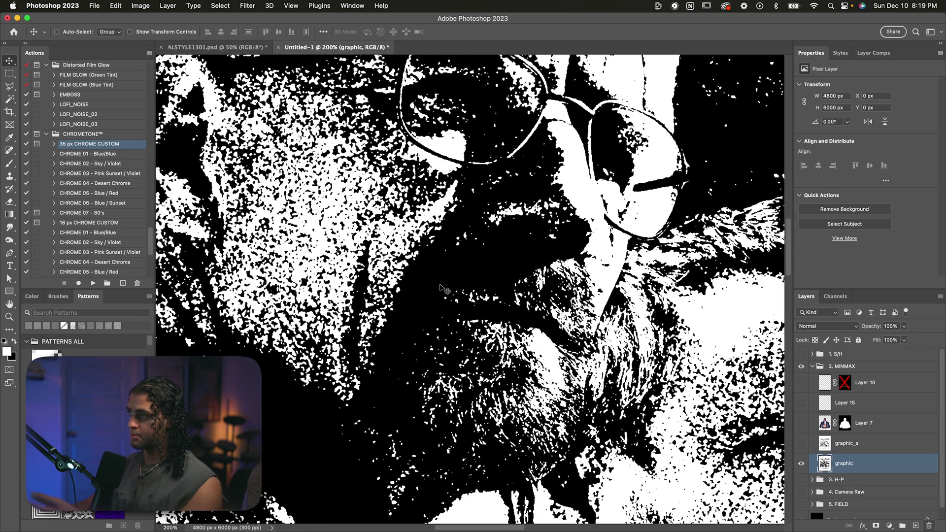
{"action": "scroll", "coordinate": [416, 303], "scroll_direction": "up", "scroll_amount": 2}
{"action": "scroll", "coordinate": [416, 302], "scroll_direction": "left", "scroll_amount": 2}
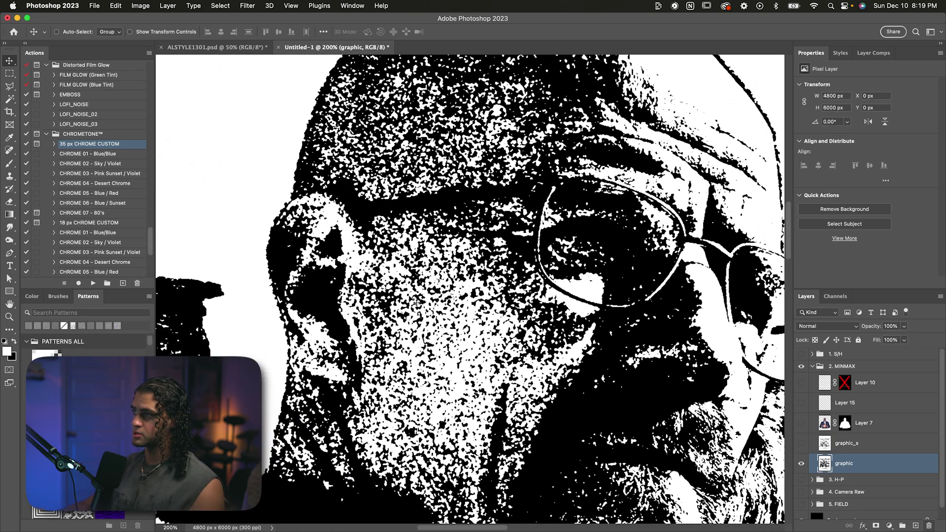
{"action": "scroll", "coordinate": [416, 302], "scroll_direction": "up", "scroll_amount": 5}
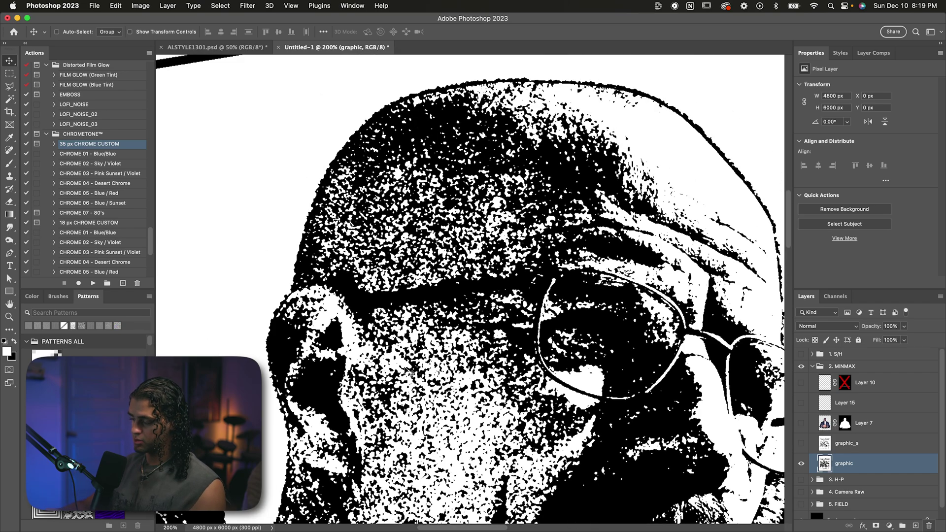
{"action": "scroll", "coordinate": [412, 374], "scroll_direction": "down", "scroll_amount": 5}
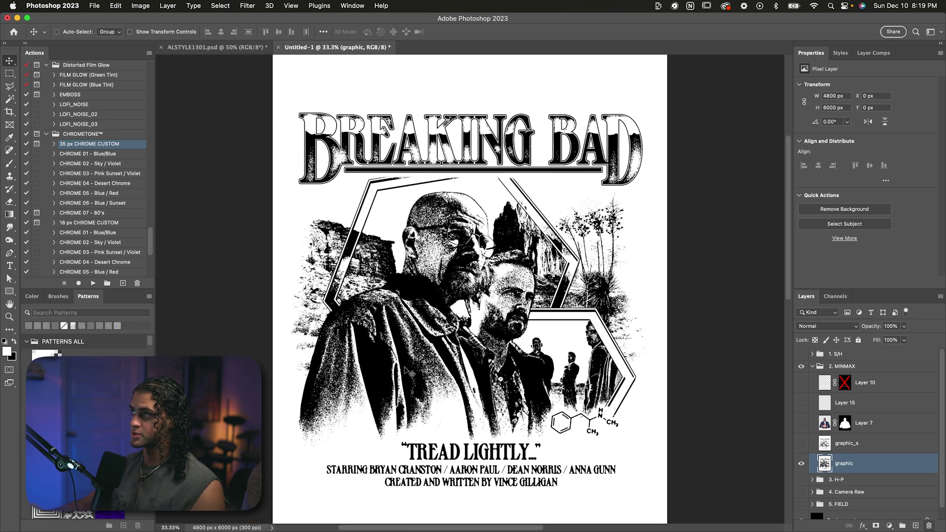
Step: Run the Maximum filter on the graphic layer with Roundness preserved, raising the radius slightly above 3 pixels while checking the faces
{"action": "left_click", "coordinate": [247, 5]}
{"action": "mouse_move", "coordinate": [276, 213]}
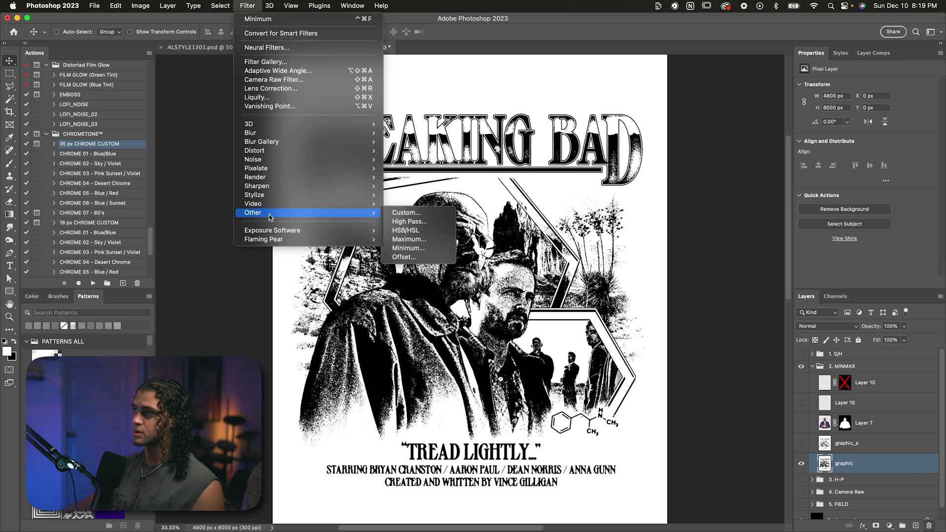
{"action": "left_click", "coordinate": [407, 239]}
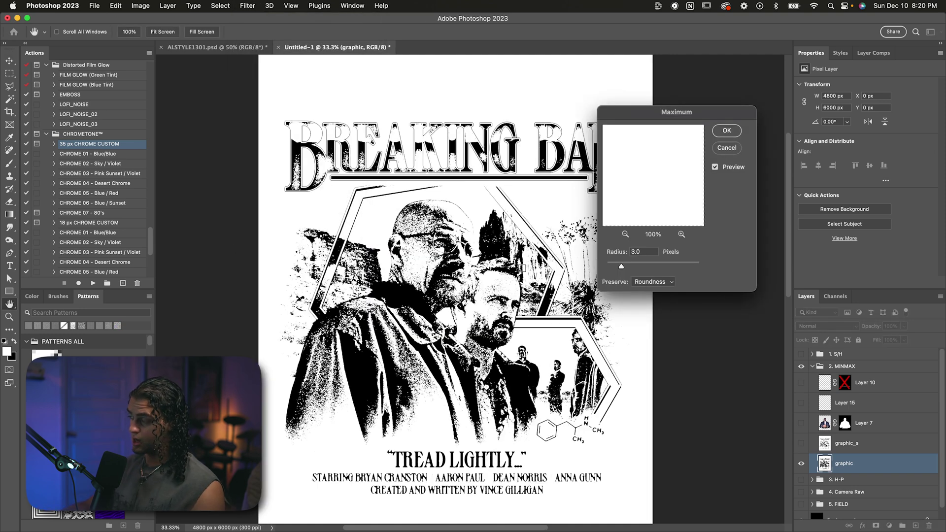
{"action": "scroll", "coordinate": [473, 281], "scroll_direction": "up", "scroll_amount": 2}
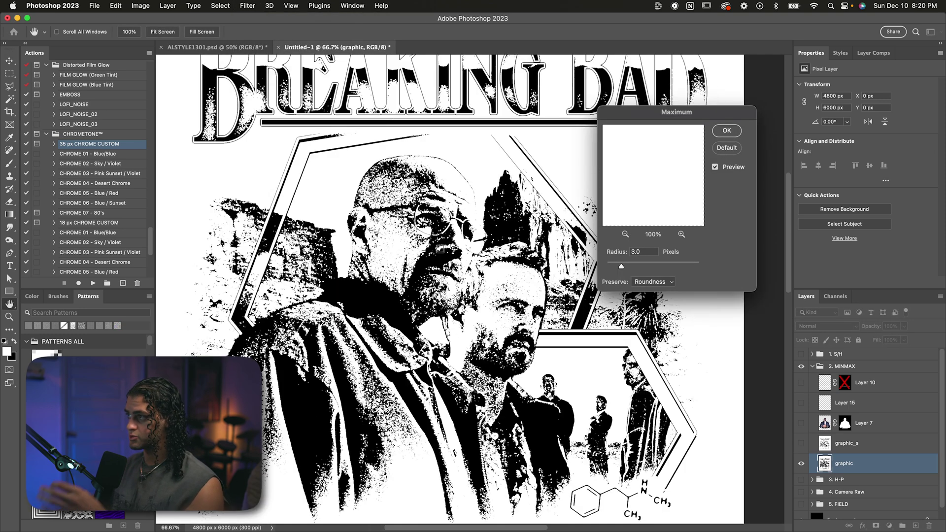
{"action": "key", "text": "super+plus"}
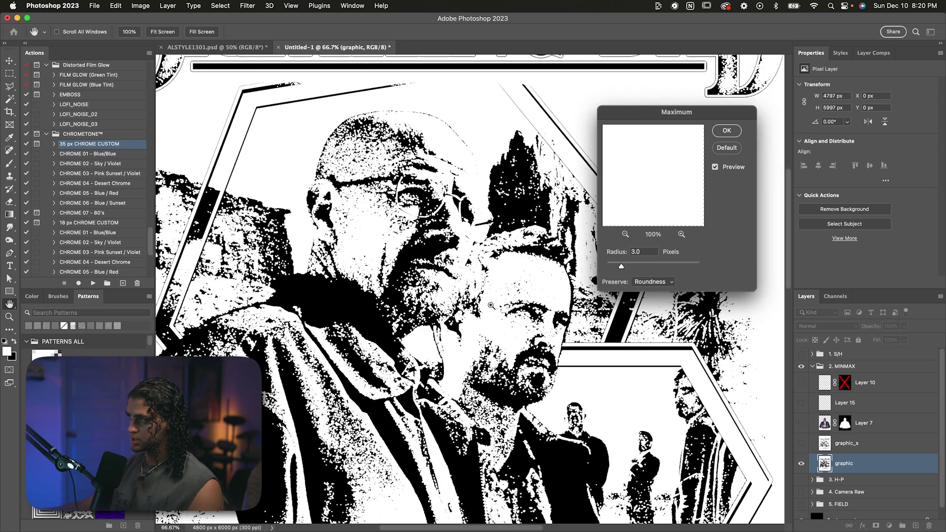
{"action": "scroll", "coordinate": [491, 306], "scroll_direction": "up", "scroll_amount": 2}
{"action": "scroll", "coordinate": [458, 291], "scroll_direction": "down", "scroll_amount": 5}
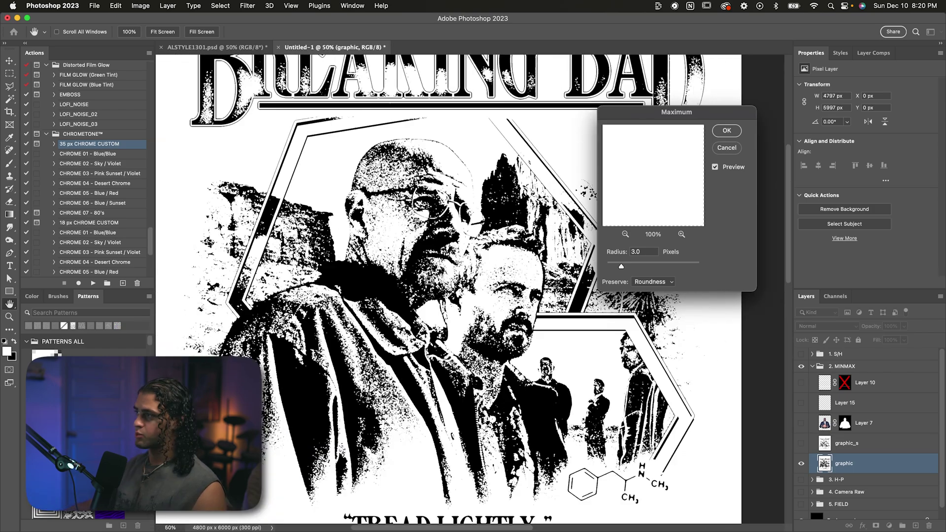
{"action": "scroll", "coordinate": [429, 280], "scroll_direction": "down", "scroll_amount": 1}
{"action": "scroll", "coordinate": [429, 280], "scroll_direction": "right", "scroll_amount": 1}
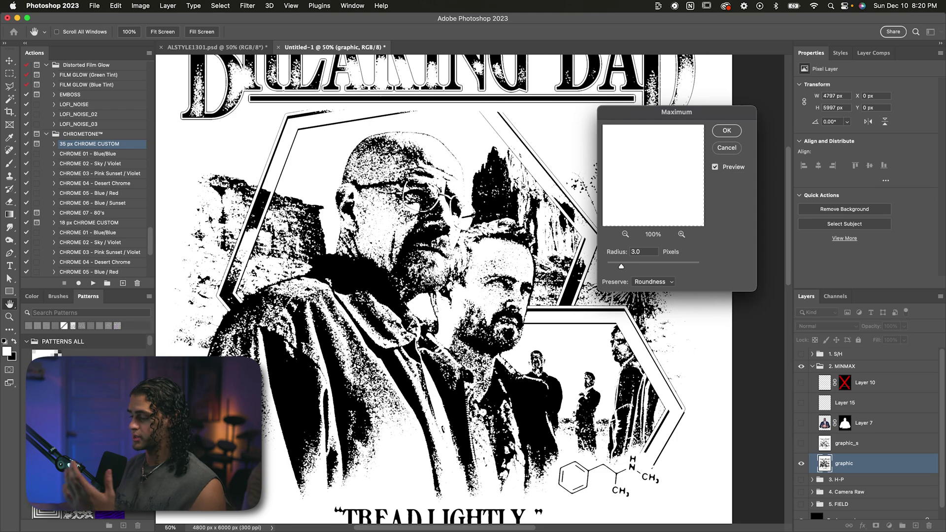
{"action": "scroll", "coordinate": [429, 280], "scroll_direction": "up", "scroll_amount": 2}
{"action": "scroll", "coordinate": [447, 277], "scroll_direction": "up", "scroll_amount": 2}
{"action": "scroll", "coordinate": [448, 277], "scroll_direction": "right", "scroll_amount": 2}
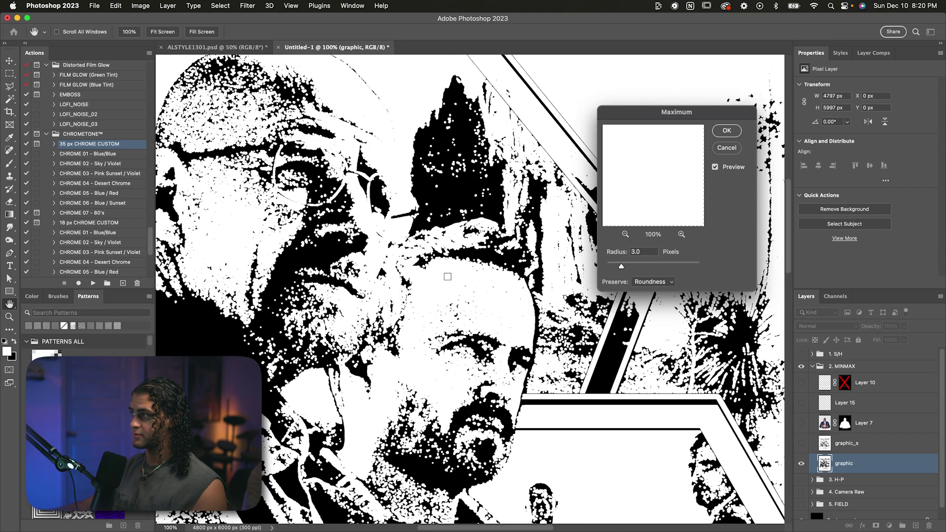
{"action": "left_click_drag", "start_coordinate": [621, 266], "coordinate": [625, 268]}
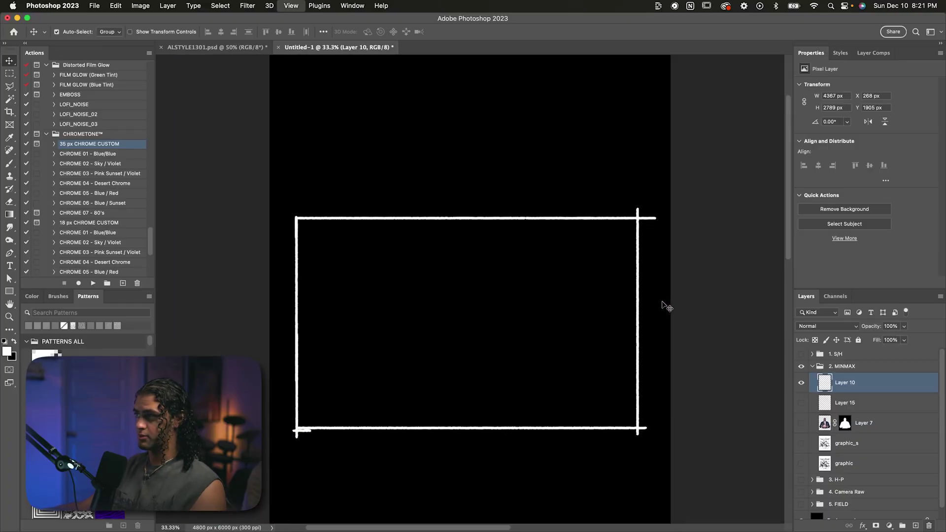
Step: Load the outline of Layer 10's white rectangle frame as a selection and turn it into a layer mask
{"action": "scroll", "coordinate": [601, 330], "scroll_direction": "up", "scroll_amount": 1}
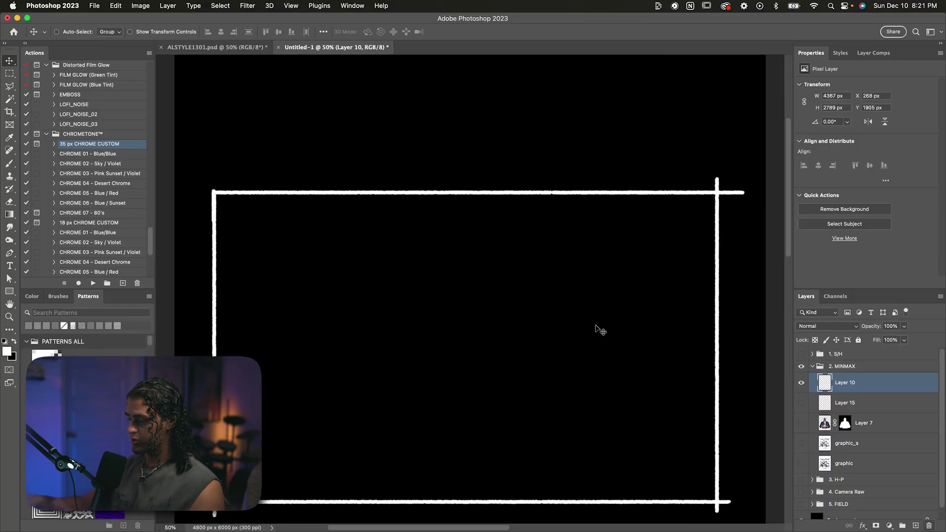
{"action": "key", "text": "super+minus"}
{"action": "key", "text": "super+equal"}
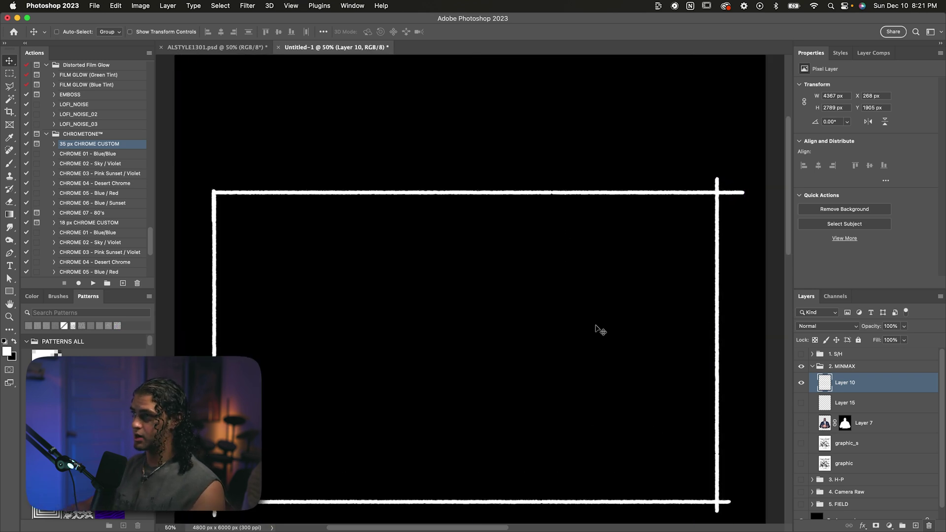
{"action": "scroll", "coordinate": [601, 330], "scroll_direction": "up", "scroll_amount": 3}
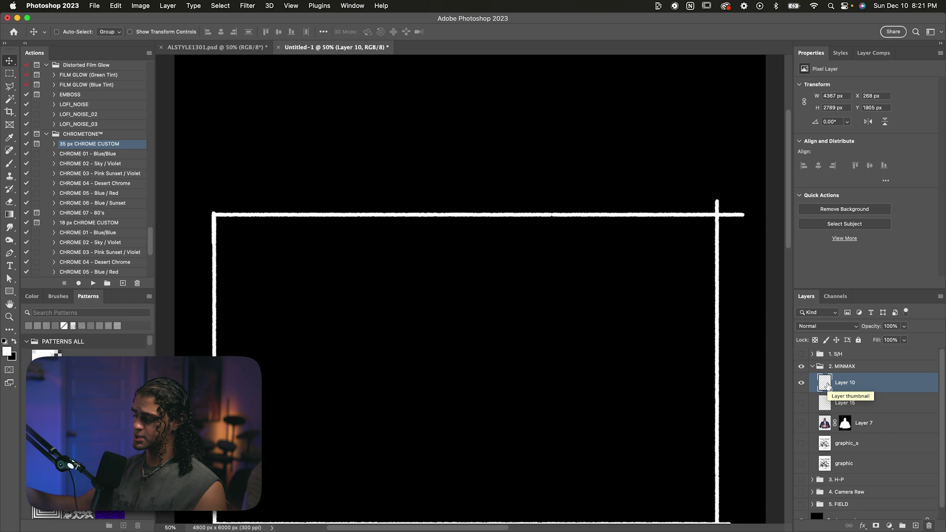
{"action": "key", "text": "super"}
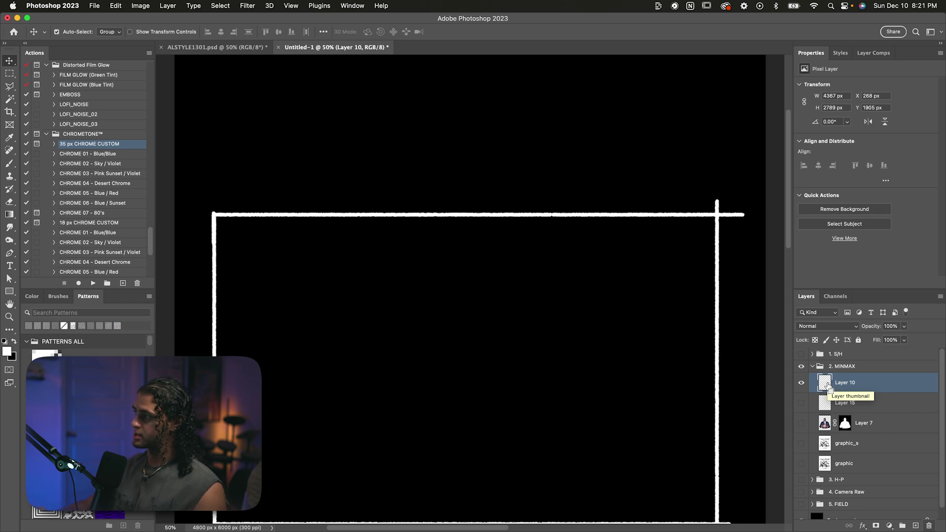
{"action": "left_click", "coordinate": [829, 386], "text": "super"}
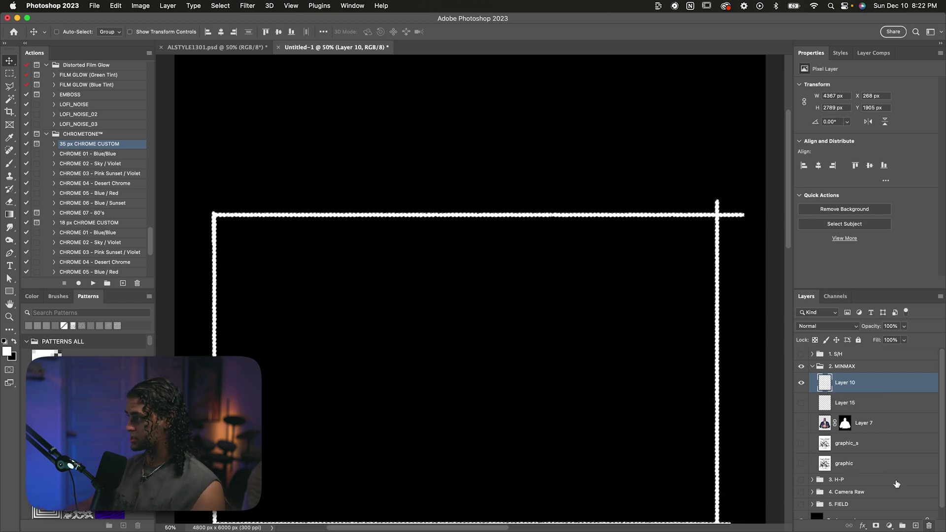
{"action": "left_click", "coordinate": [877, 526]}
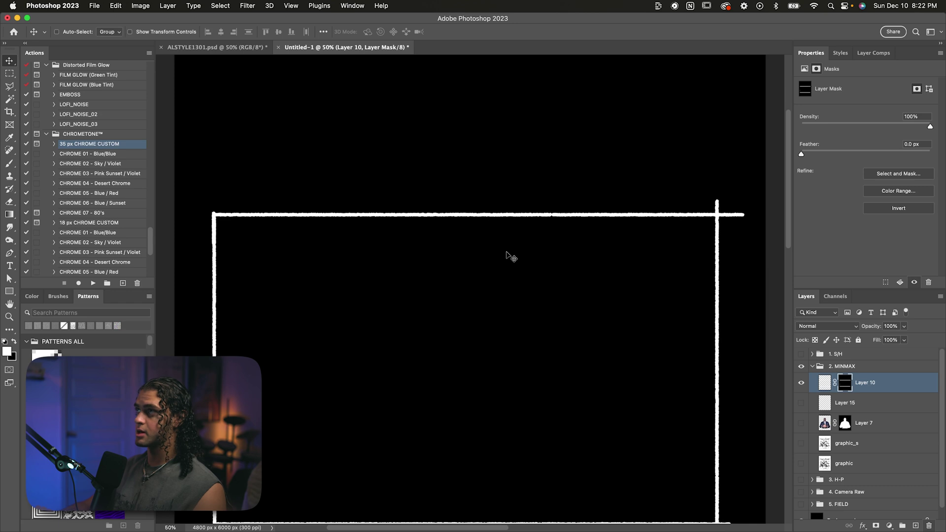
Step: Thin the frame lines by applying the Minimum filter to Layer 10's mask with an 8-pixel radius, preserving Roundness
{"action": "left_click", "coordinate": [247, 6]}
{"action": "mouse_move", "coordinate": [256, 213]}
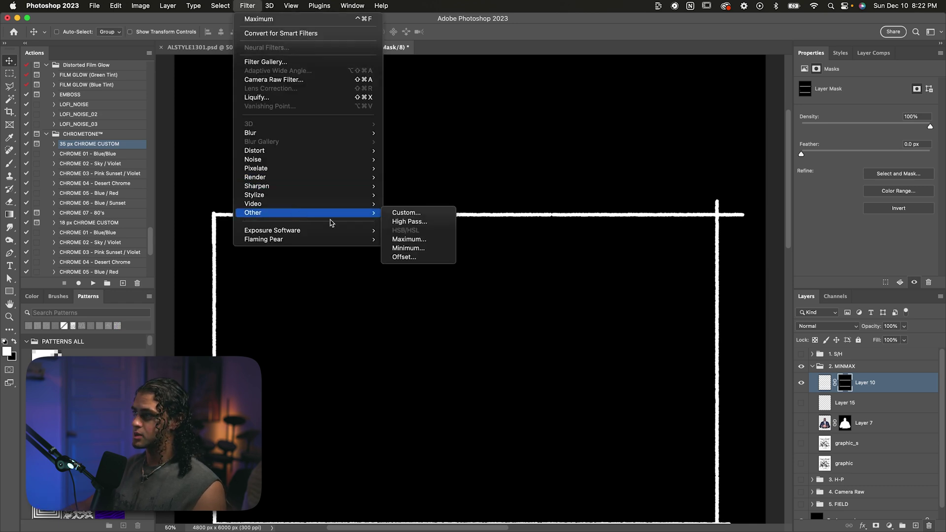
{"action": "left_click", "coordinate": [399, 254]}
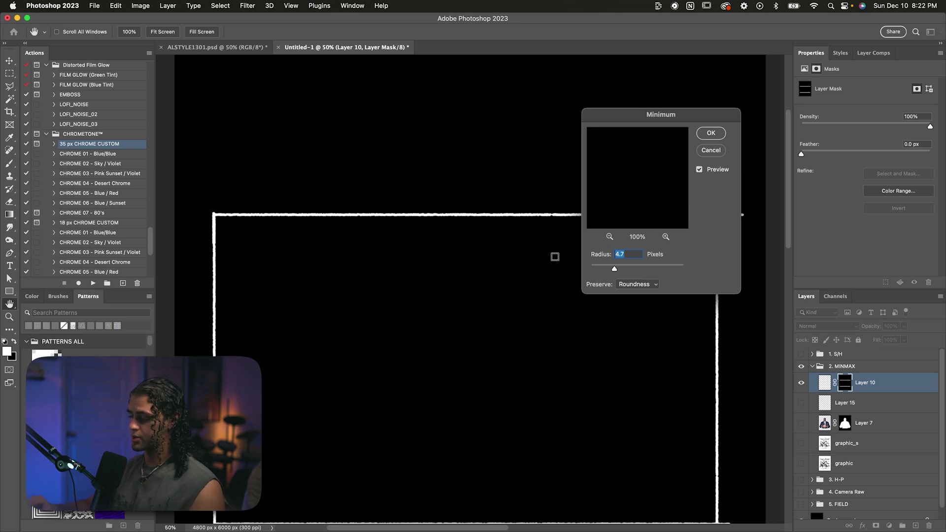
{"action": "scroll", "coordinate": [555, 257], "scroll_direction": "up", "scroll_amount": 3}
{"action": "scroll", "coordinate": [555, 257], "scroll_direction": "down", "scroll_amount": 4}
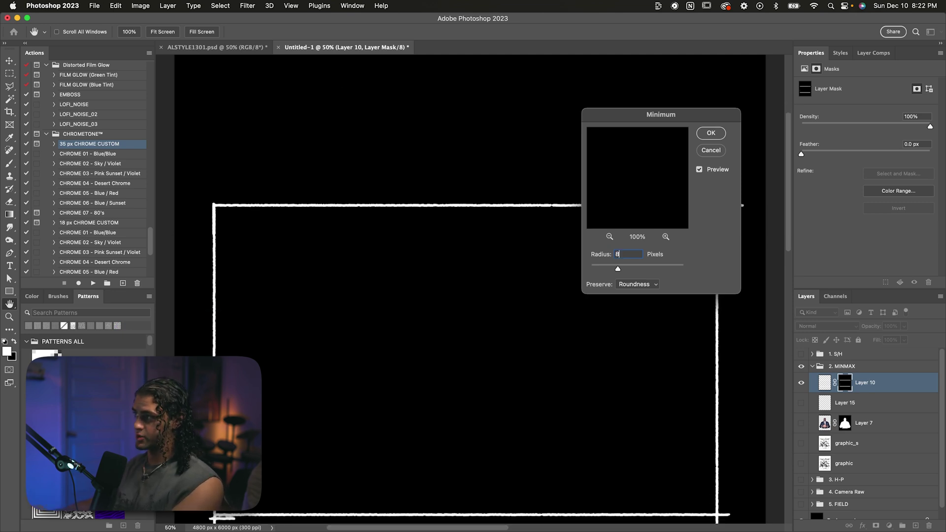
{"action": "scroll", "coordinate": [526, 235], "scroll_direction": "up", "scroll_amount": 1}
{"action": "scroll", "coordinate": [526, 235], "scroll_direction": "right", "scroll_amount": 1}
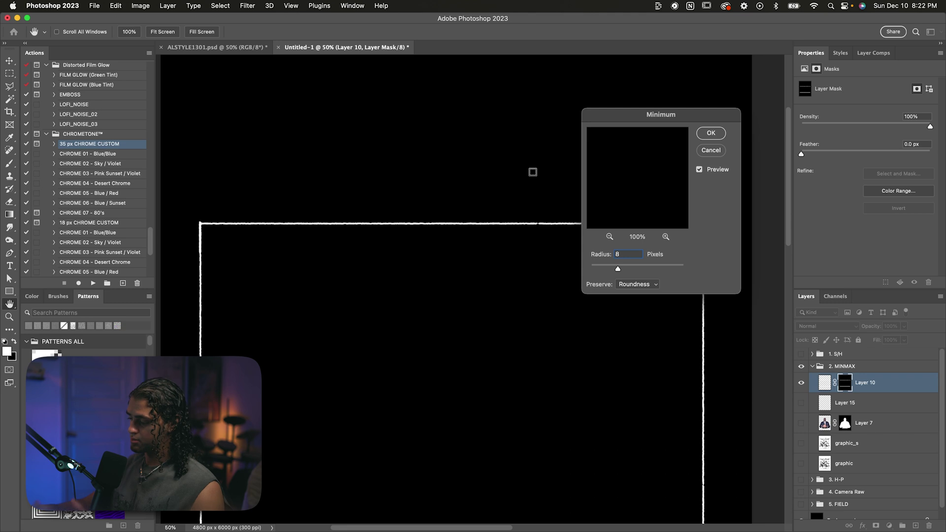
{"action": "key", "text": "Return"}
{"action": "key", "text": "v"}
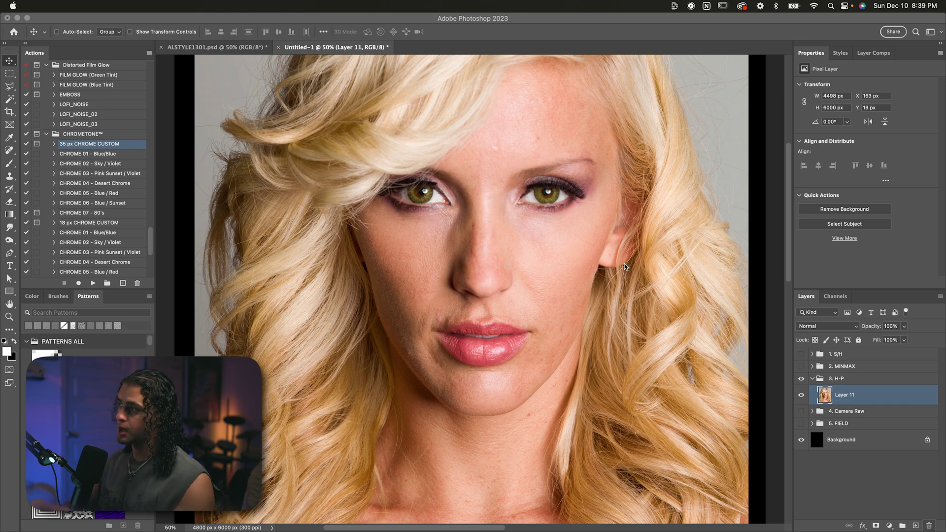
Step: Try the High Pass filter on Layer 11, testing radii of 7.4, 1.4 and 4.6 pixels
{"action": "left_click", "coordinate": [240, 4]}
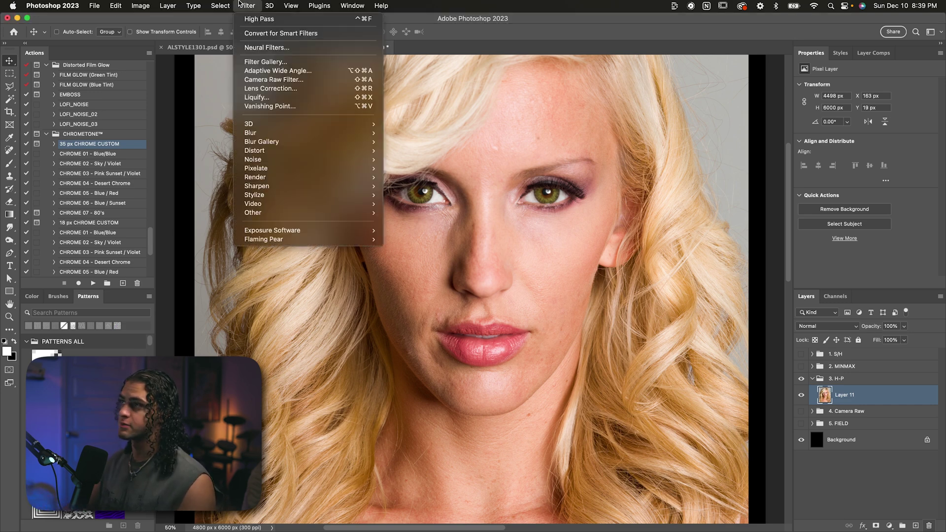
{"action": "mouse_move", "coordinate": [294, 213]}
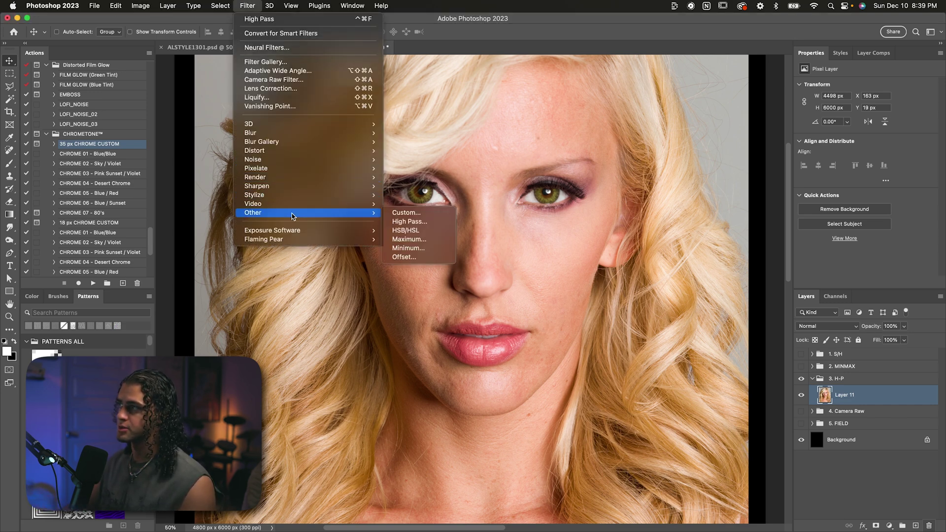
{"action": "left_click", "coordinate": [415, 222]}
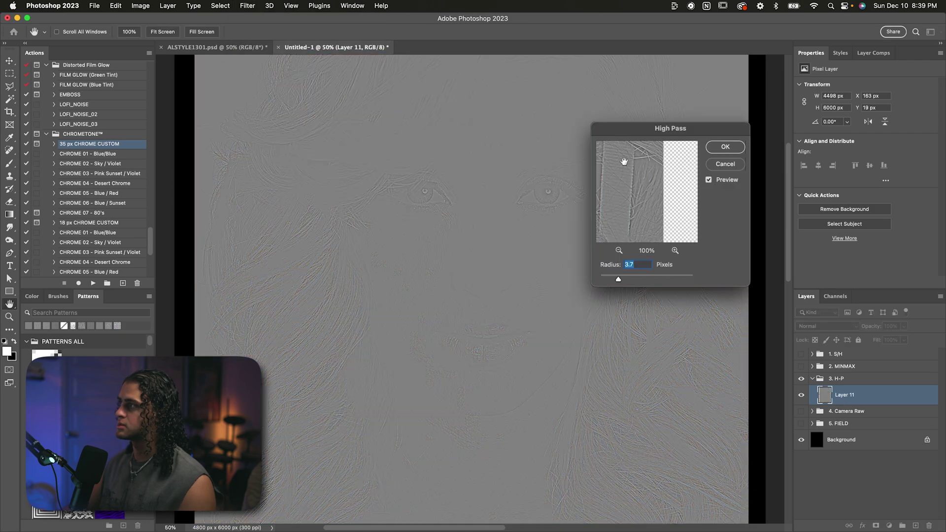
{"action": "left_click_drag", "start_coordinate": [644, 135], "coordinate": [530, 160]}
{"action": "left_click_drag", "start_coordinate": [503, 306], "coordinate": [513, 308]}
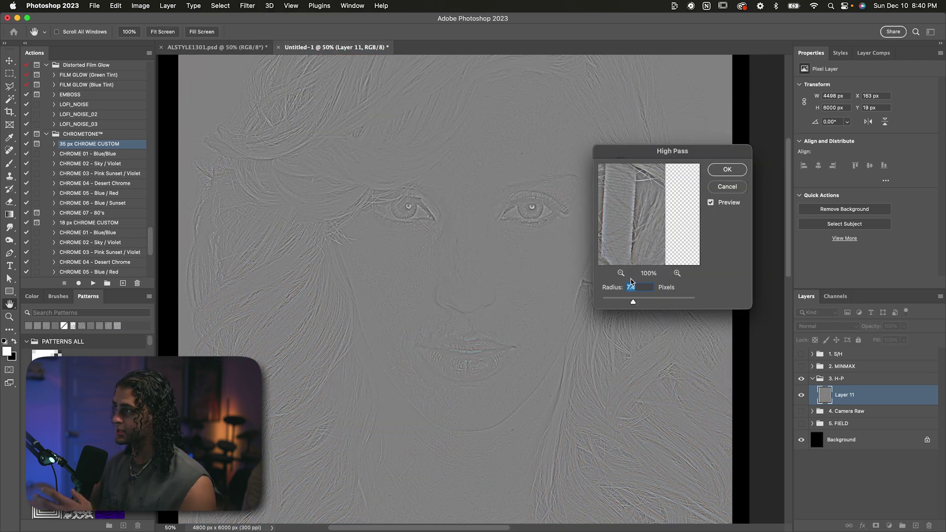
{"action": "left_click_drag", "start_coordinate": [634, 302], "coordinate": [610, 304]}
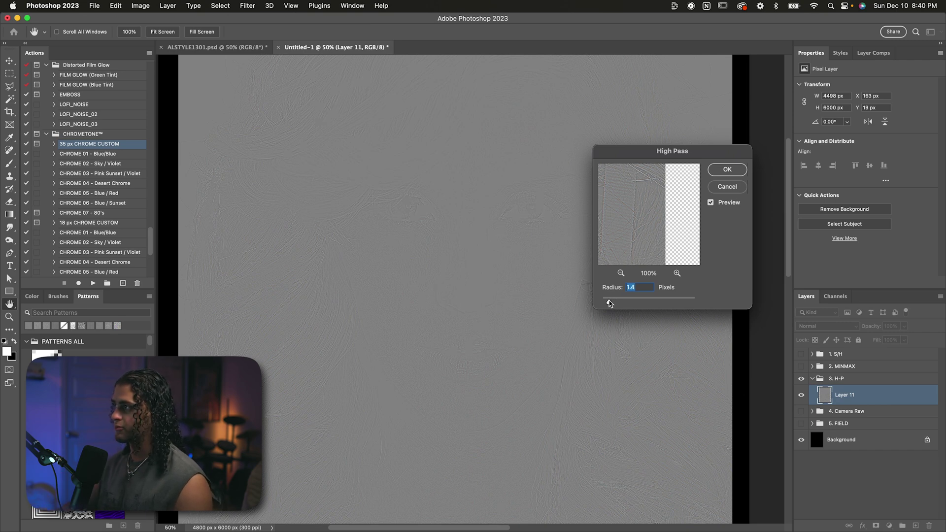
{"action": "mouse_move", "coordinate": [611, 303]}
{"action": "left_mouse_down"}
{"action": "mouse_move", "coordinate": [677, 303]}
{"action": "mouse_move", "coordinate": [626, 303]}
{"action": "left_mouse_up"}
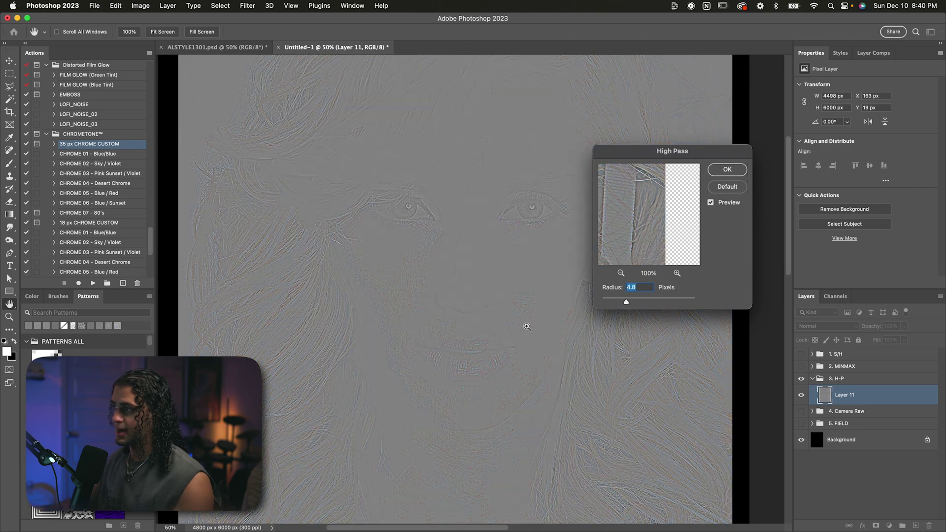
Step: Examine the High Pass preview of the eye, cheek, hair and lips up close
{"action": "key", "text": "super+plus"}
{"action": "key", "text": "super+plus"}
{"action": "scroll", "coordinate": [527, 327], "scroll_direction": "up", "scroll_amount": 2}
{"action": "scroll", "coordinate": [527, 327], "scroll_direction": "up", "scroll_amount": 5}
{"action": "scroll", "coordinate": [527, 326], "scroll_direction": "left", "scroll_amount": 3}
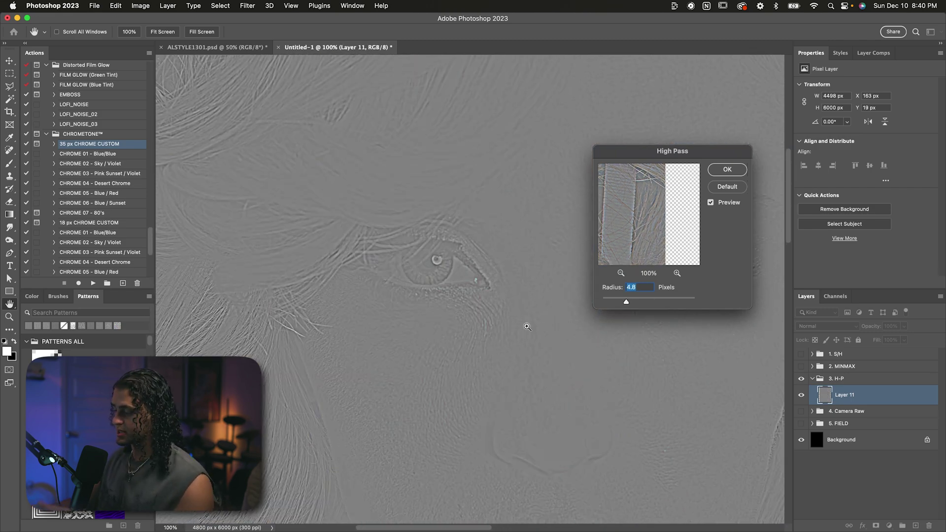
{"action": "key", "text": "super+plus"}
{"action": "key", "text": "super+minus"}
{"action": "scroll", "coordinate": [527, 326], "scroll_direction": "down", "scroll_amount": 4}
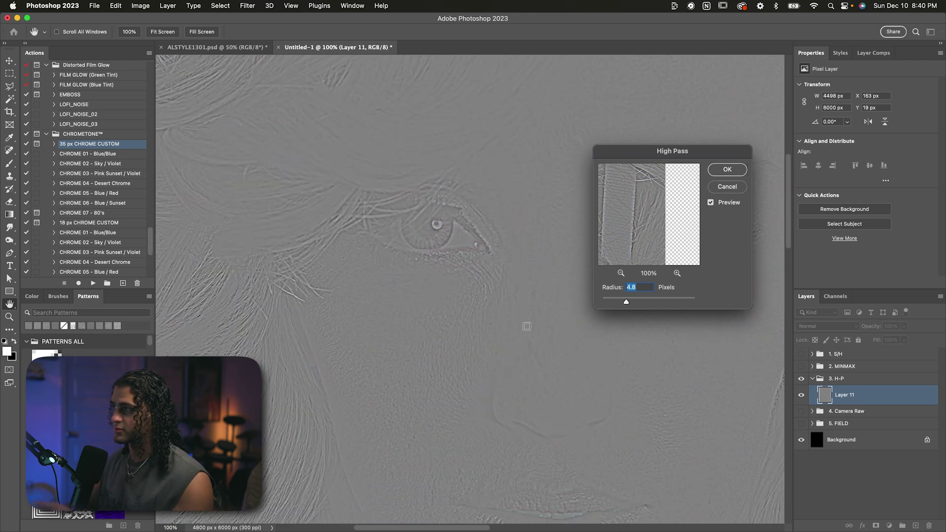
{"action": "scroll", "coordinate": [414, 258], "scroll_direction": "left", "scroll_amount": 3}
{"action": "left_click_drag", "start_coordinate": [536, 241], "coordinate": [380, 228]}
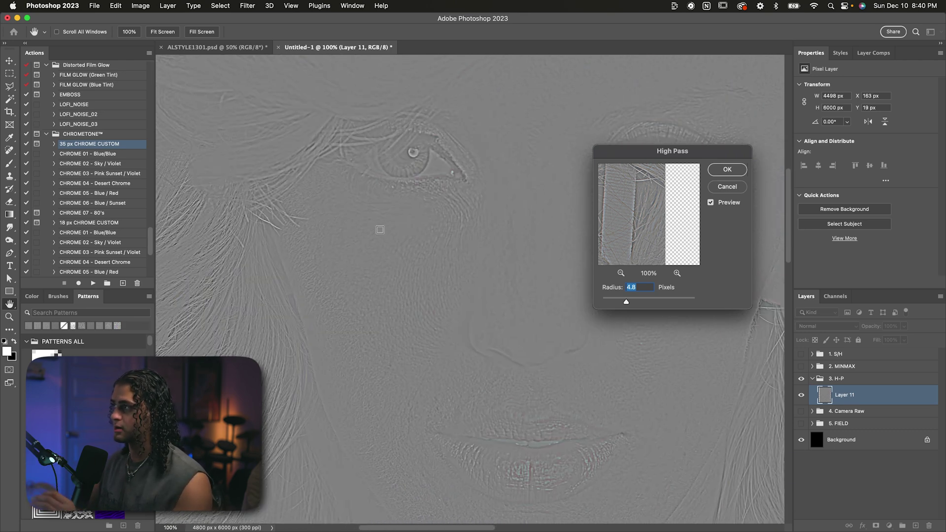
{"action": "key", "text": "super+minus"}
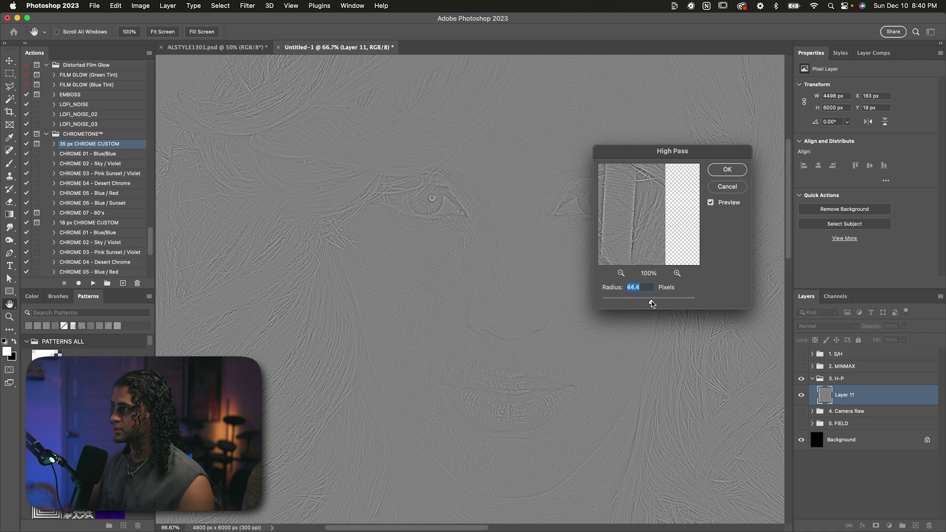
Step: Try a very large High Pass radius of 435.6 pixels on the portrait and view the whole face
{"action": "left_click_drag", "start_coordinate": [673, 304], "coordinate": [682, 302]}
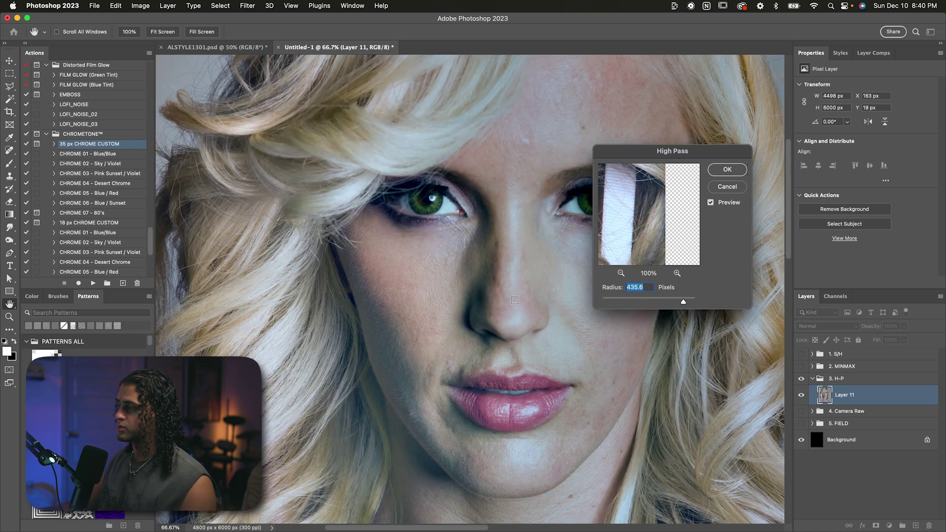
{"action": "scroll", "coordinate": [515, 300], "scroll_direction": "down", "scroll_amount": 1}
{"action": "scroll", "coordinate": [515, 300], "scroll_direction": "down", "scroll_amount": 1}
{"action": "scroll", "coordinate": [514, 300], "scroll_direction": "up", "scroll_amount": 1}
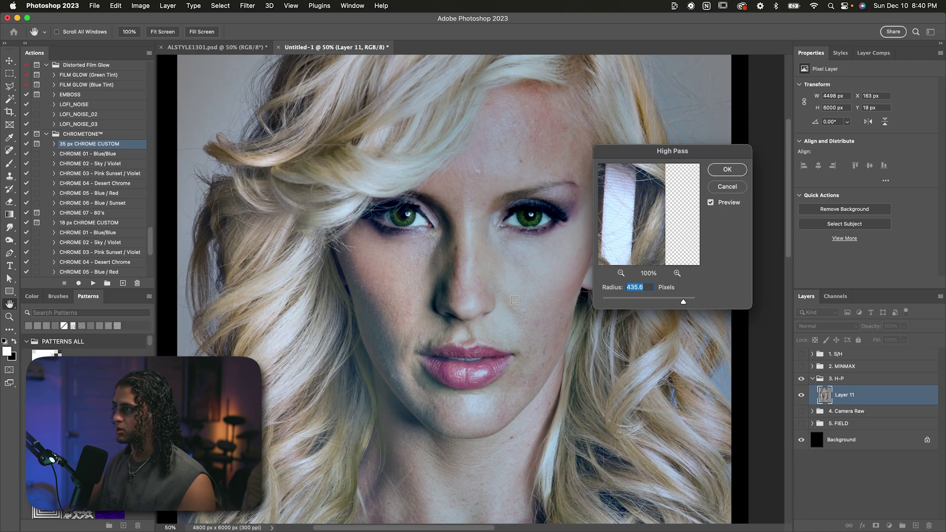
Step: Try High Pass radii of 2.5 and 144.2 pixels on the portrait, and cancel the filter
{"action": "type", "text": "2.5"}
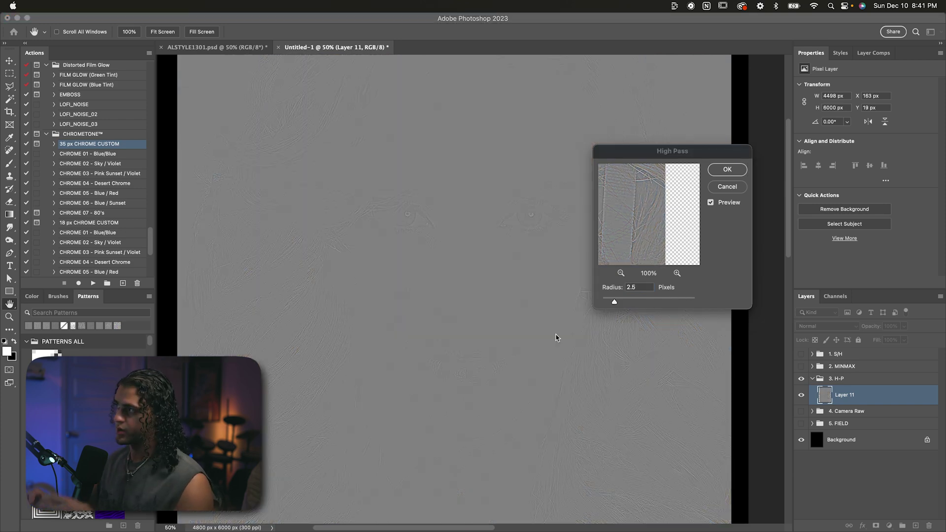
{"action": "left_click_drag", "start_coordinate": [647, 152], "coordinate": [668, 150]}
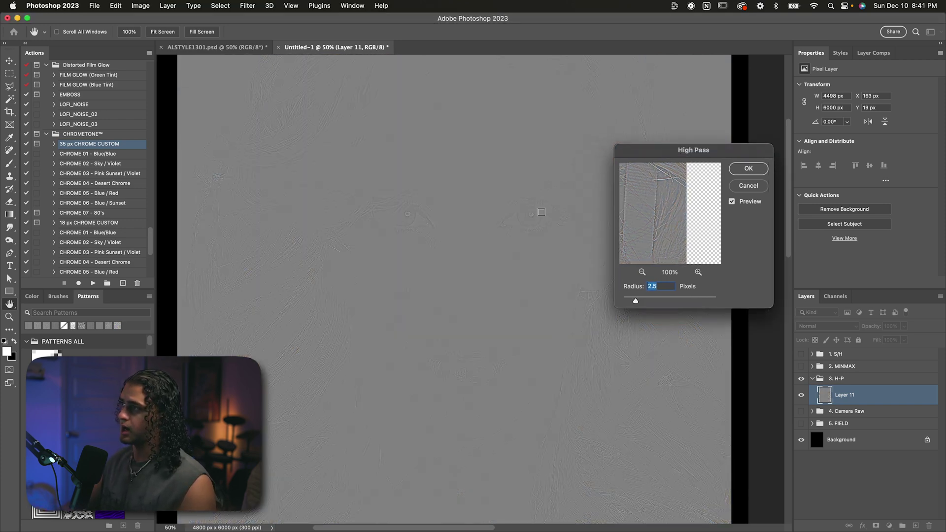
{"action": "scroll", "coordinate": [494, 239], "scroll_direction": "up", "scroll_amount": 1}
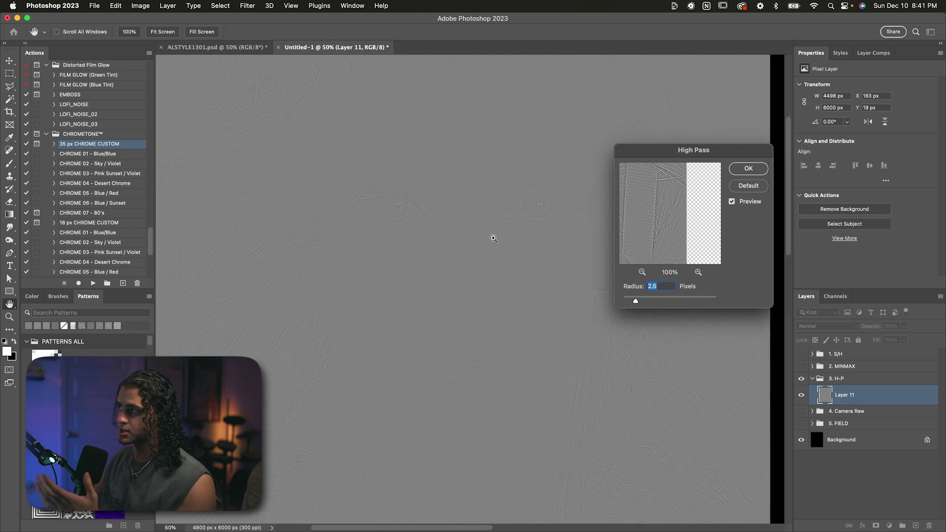
{"action": "left_click_drag", "start_coordinate": [636, 301], "coordinate": [690, 301]}
{"action": "scroll", "coordinate": [564, 309], "scroll_direction": "down", "scroll_amount": 1}
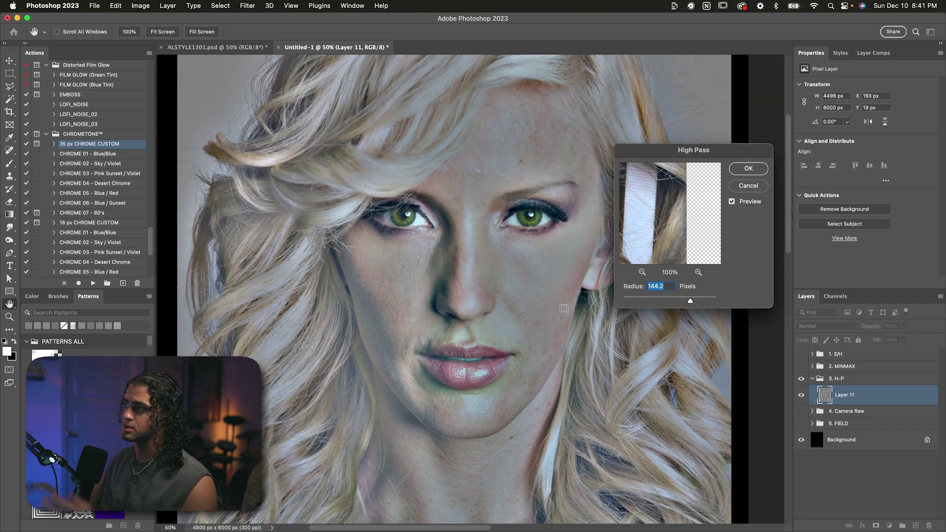
{"action": "key", "text": "Escape"}
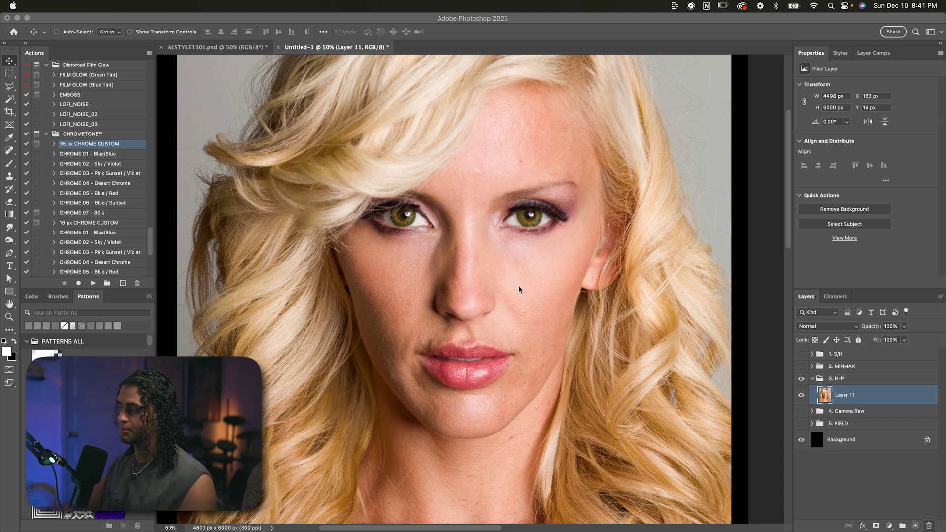
Step: Apply a High Pass filter with a 5.8-pixel radius to a duplicate of Layer 11 and set the copy's blend mode to Overlay
{"action": "left_click", "coordinate": [856, 404]}
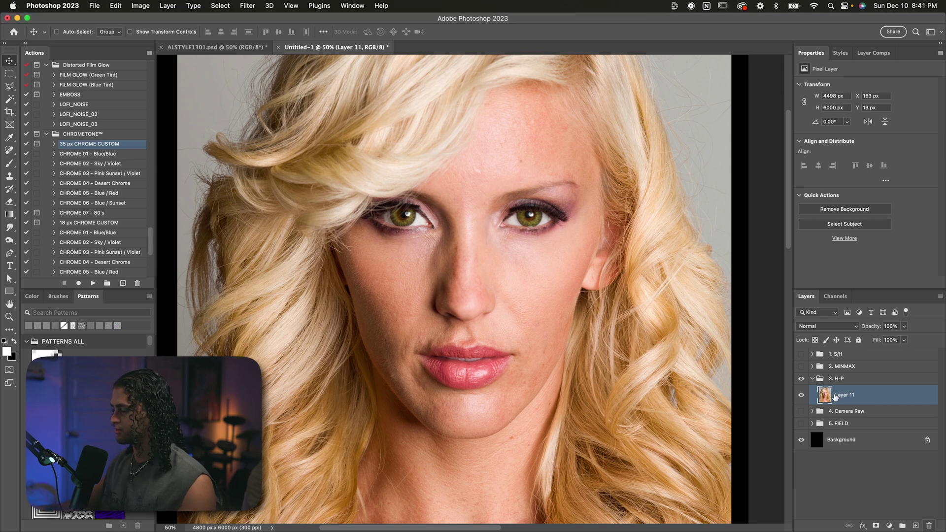
{"action": "key", "text": "super+j"}
{"action": "left_click", "coordinate": [247, 5]}
{"action": "mouse_move", "coordinate": [342, 213]}
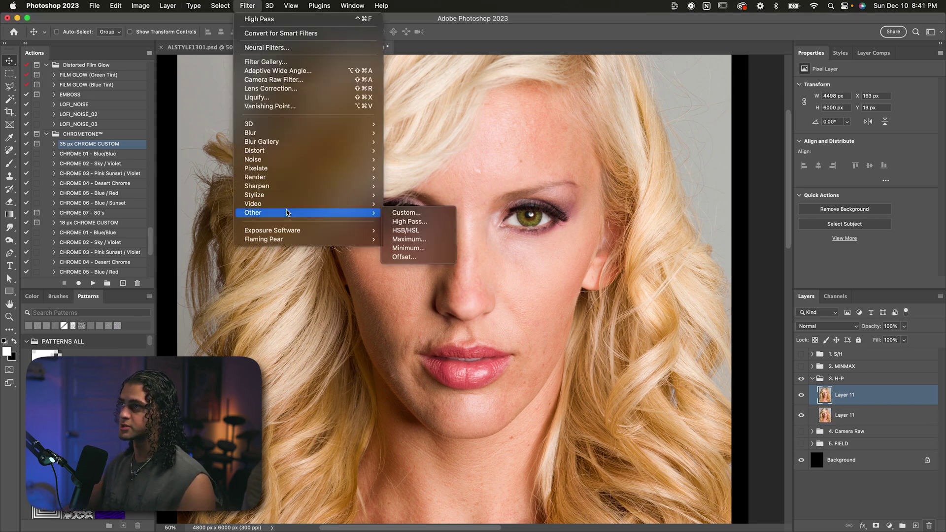
{"action": "left_click", "coordinate": [400, 223]}
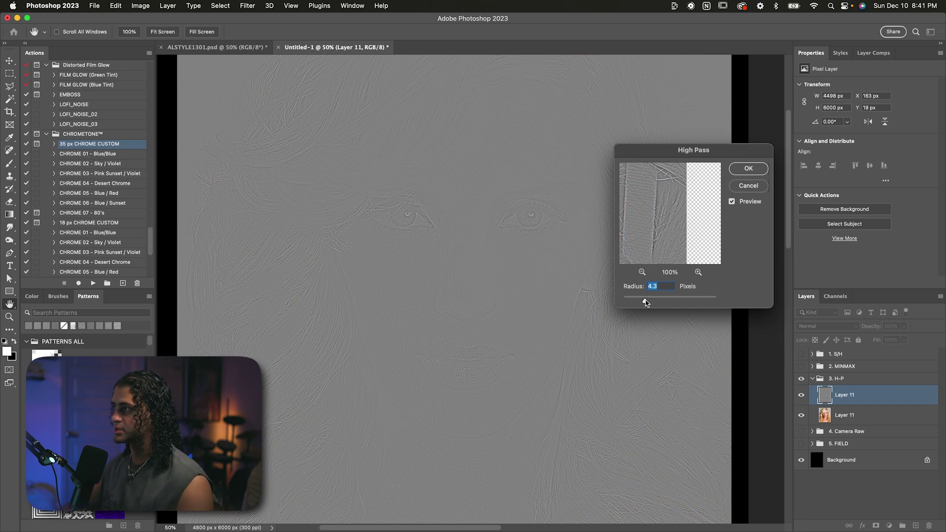
{"action": "left_click_drag", "start_coordinate": [646, 302], "coordinate": [654, 303]}
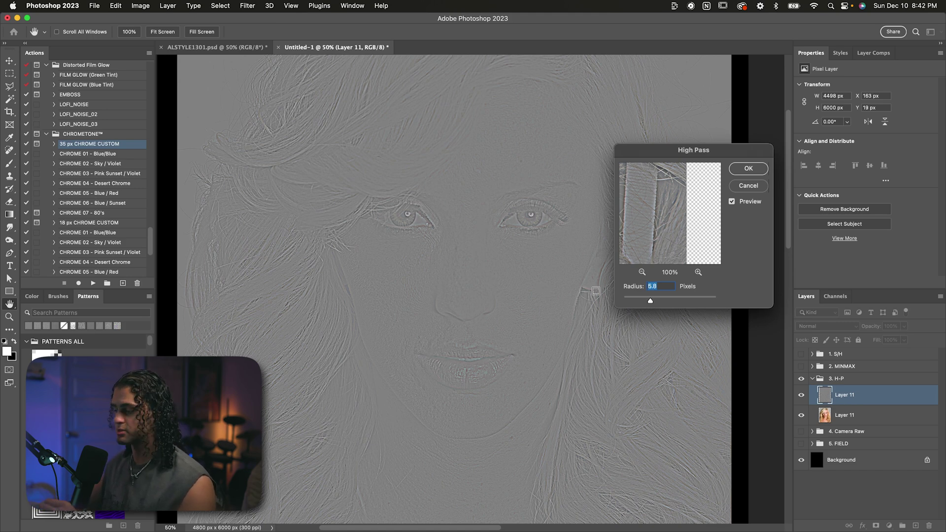
{"action": "key", "text": "Return"}
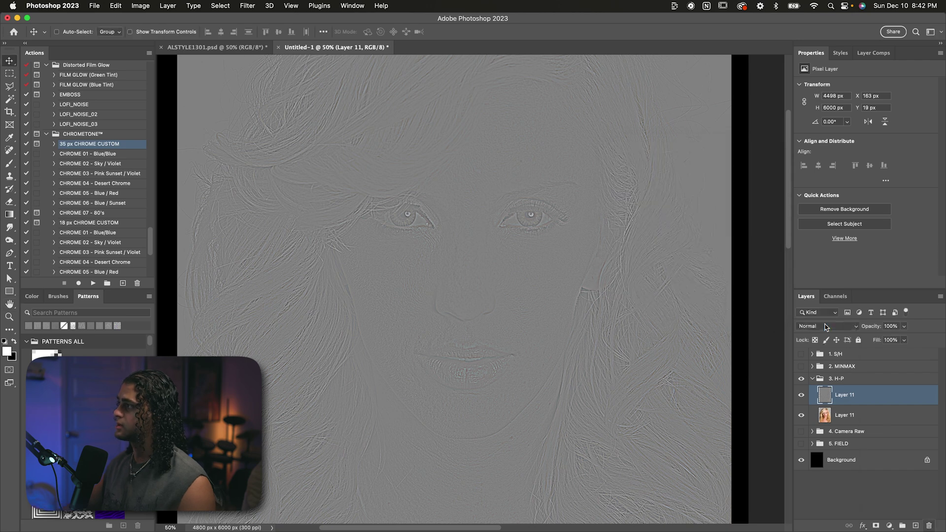
{"action": "left_click", "coordinate": [826, 327]}
{"action": "left_click", "coordinate": [825, 455]}
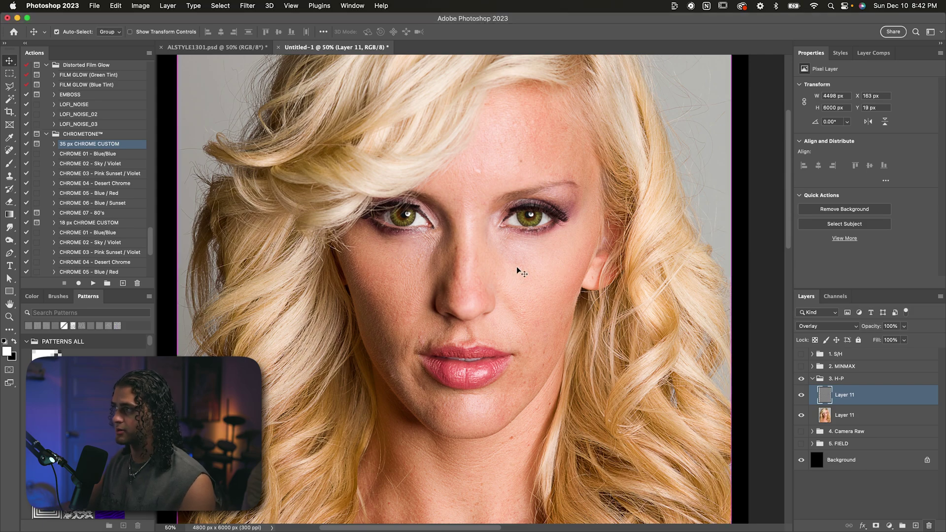
Step: Examine the sharpened skin, lips and hair strands beside the cheek up close
{"action": "key", "text": "super+equal"}
{"action": "key", "text": "super+equal"}
{"action": "key", "text": "super+equal"}
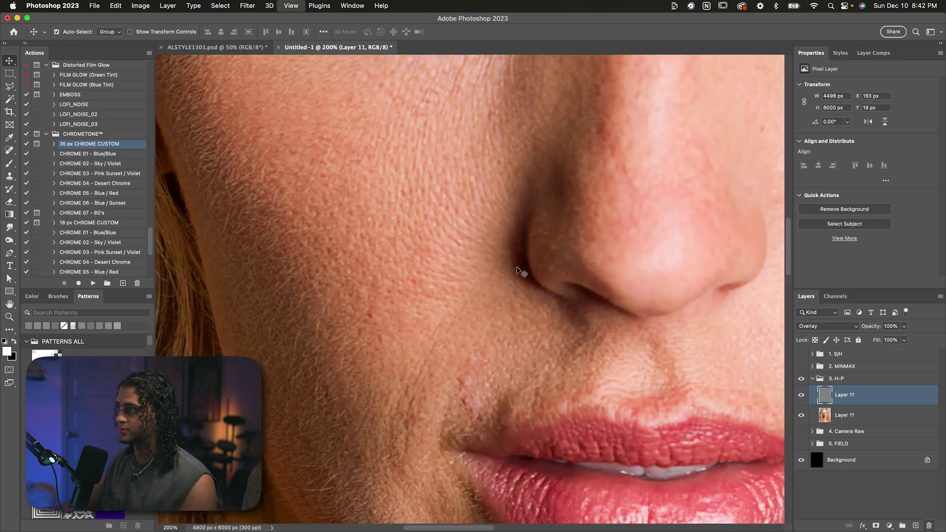
{"action": "key", "text": "super+minus"}
{"action": "scroll", "coordinate": [441, 241], "scroll_direction": "left", "scroll_amount": 5}
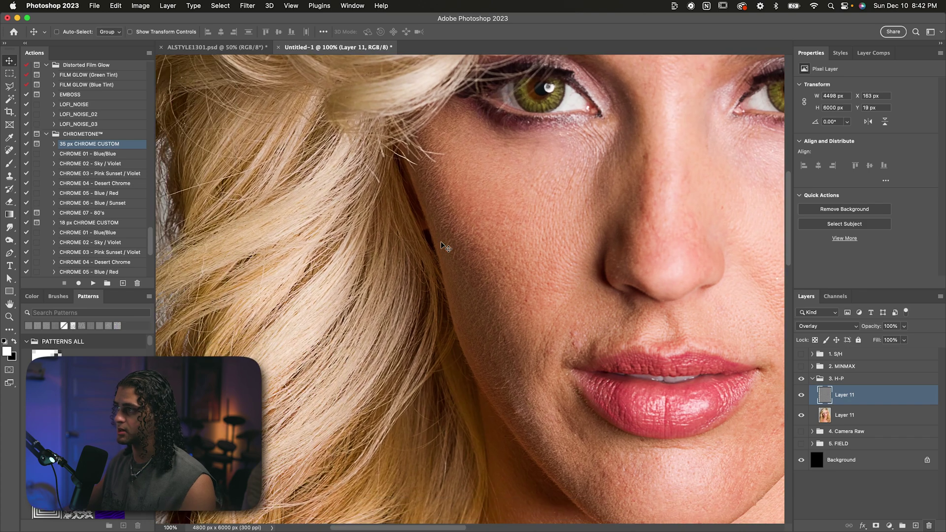
{"action": "key", "text": "super+equal"}
{"action": "scroll", "coordinate": [440, 241], "scroll_direction": "left", "scroll_amount": 3}
{"action": "scroll", "coordinate": [441, 242], "scroll_direction": "left", "scroll_amount": 2}
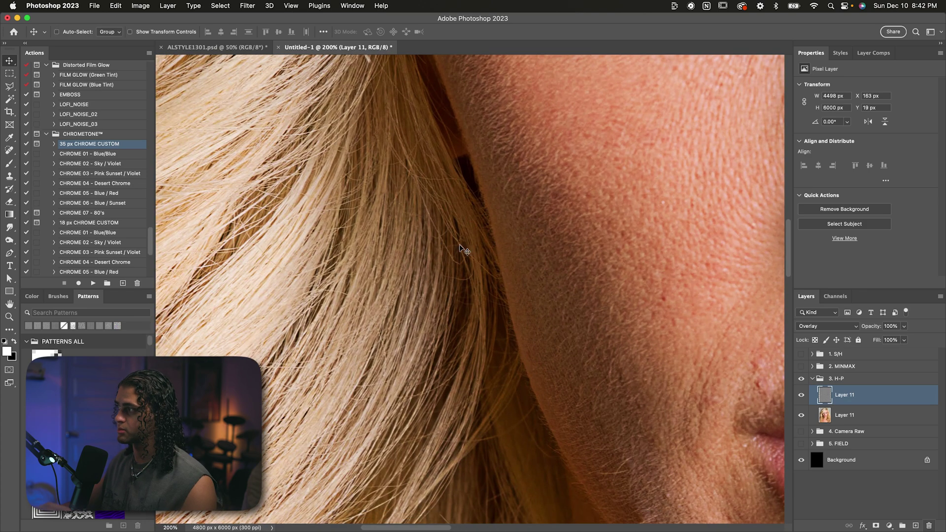
Step: Compare the hair and cheek detail with the High Pass layer hidden and shown
{"action": "left_click", "coordinate": [802, 396]}
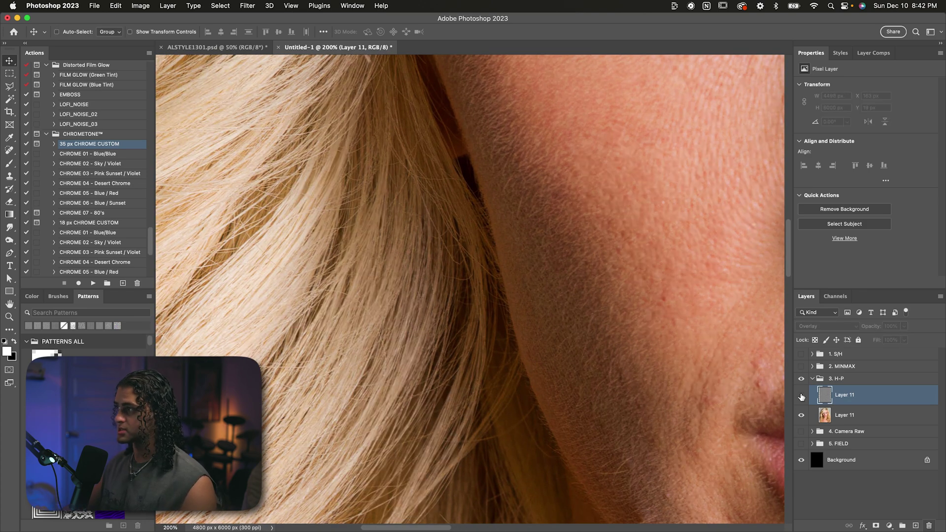
{"action": "left_click", "coordinate": [802, 397]}
{"action": "key", "text": "super+minus"}
{"action": "key", "text": "super+minus"}
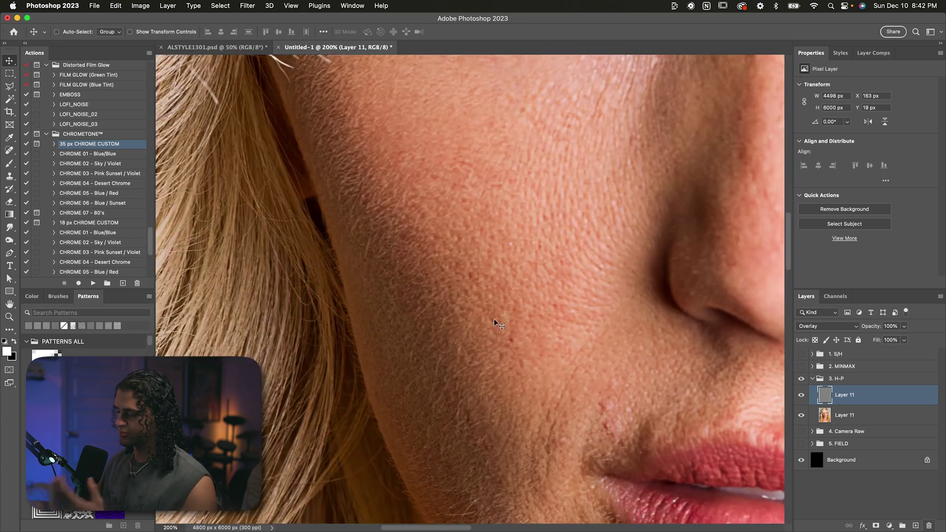
{"action": "key", "text": "super+minus"}
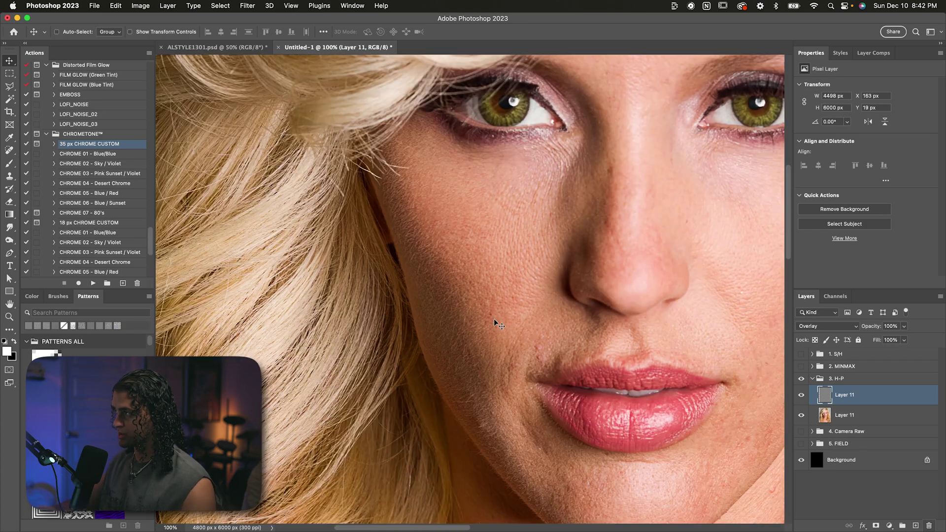
{"action": "scroll", "coordinate": [495, 323], "scroll_direction": "up", "scroll_amount": 3}
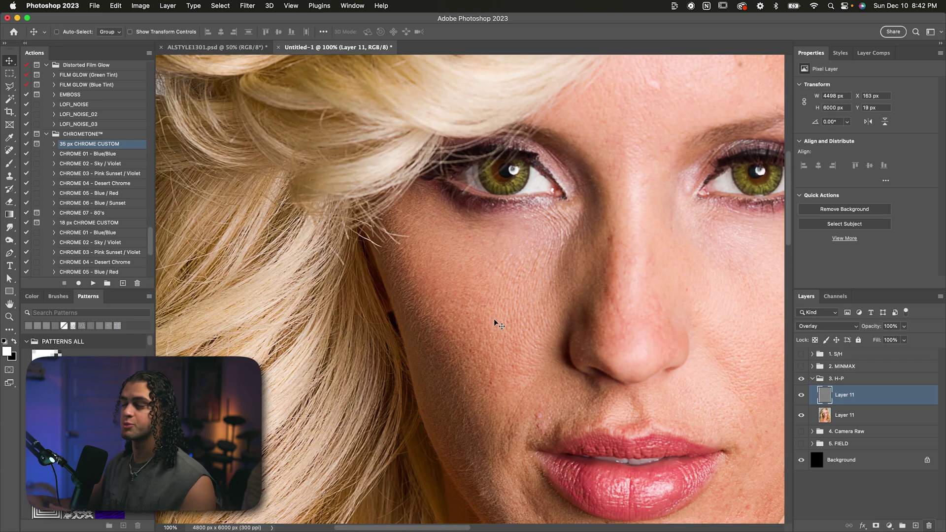
Step: Try intensifying the sharpening by stacking three more copies of the Overlay High Pass layer
{"action": "key", "text": "super+j"}
{"action": "key", "text": "super+j"}
{"action": "key", "text": "super+j"}
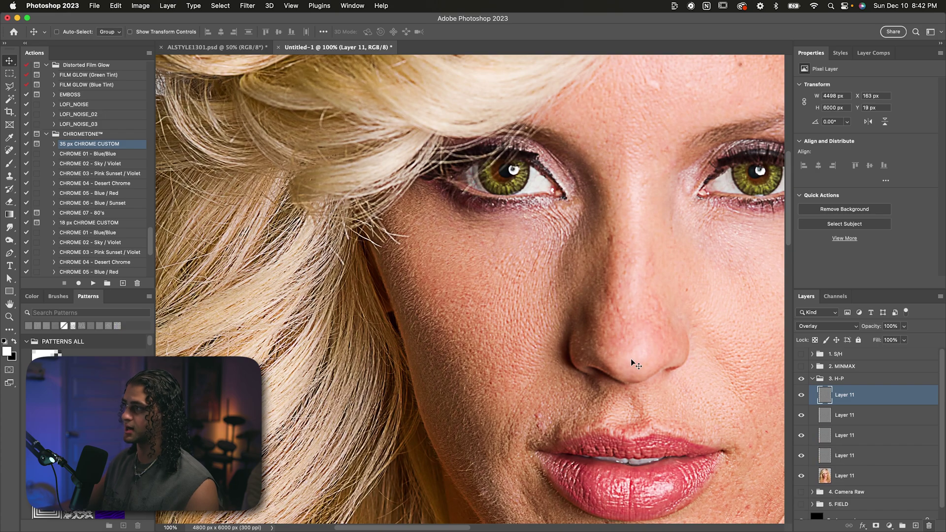
{"action": "scroll", "coordinate": [632, 362], "scroll_direction": "down", "scroll_amount": 3}
{"action": "key", "text": "super+0"}
{"action": "key", "text": "super+plus"}
{"action": "key", "text": "super+plus"}
{"action": "key", "text": "super+plus"}
{"action": "key", "text": "super+plus"}
{"action": "key", "text": "super+plus"}
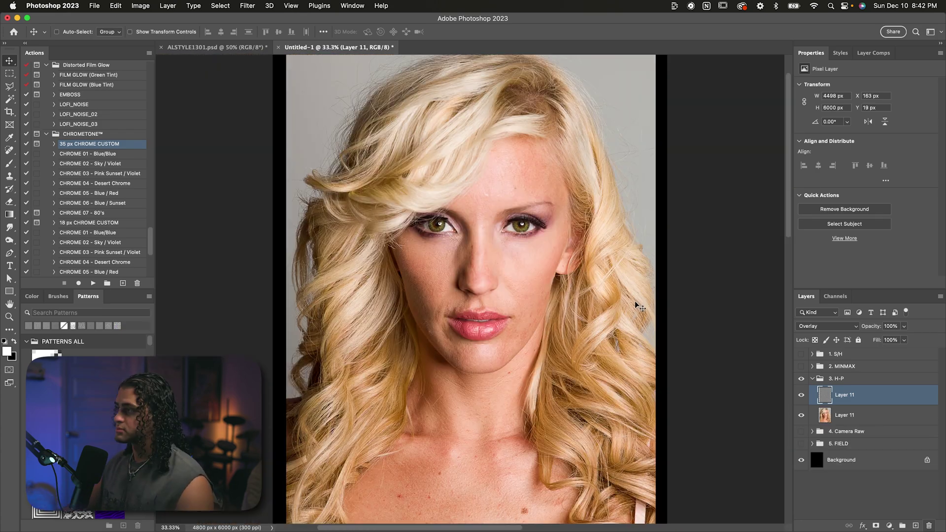
Step: Invert the High Pass layer to soften the portrait's skin, keeping the face in close view
{"action": "key", "text": "super+plus"}
{"action": "key", "text": "super+plus"}
{"action": "key", "text": "super+plus"}
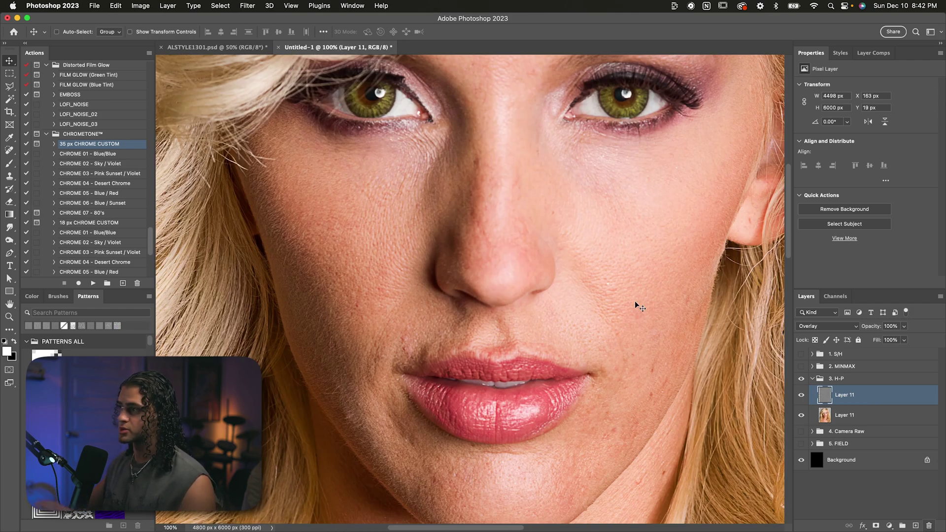
{"action": "scroll", "coordinate": [635, 303], "scroll_direction": "up", "scroll_amount": 3}
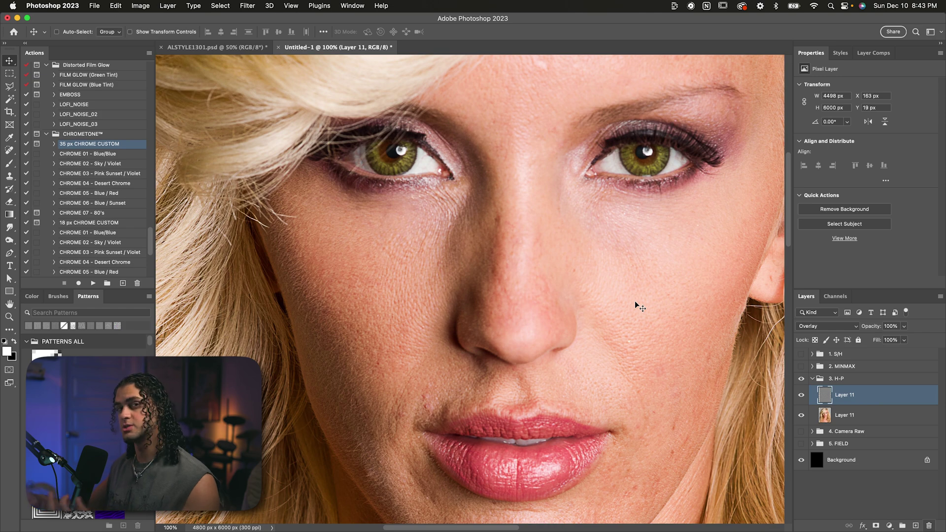
{"action": "key", "text": "super+minus"}
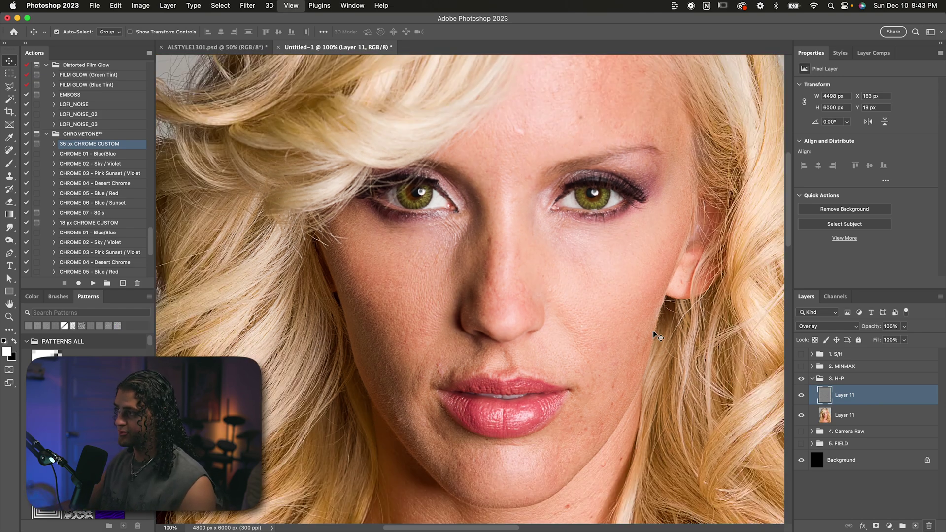
{"action": "key", "text": "super+plus"}
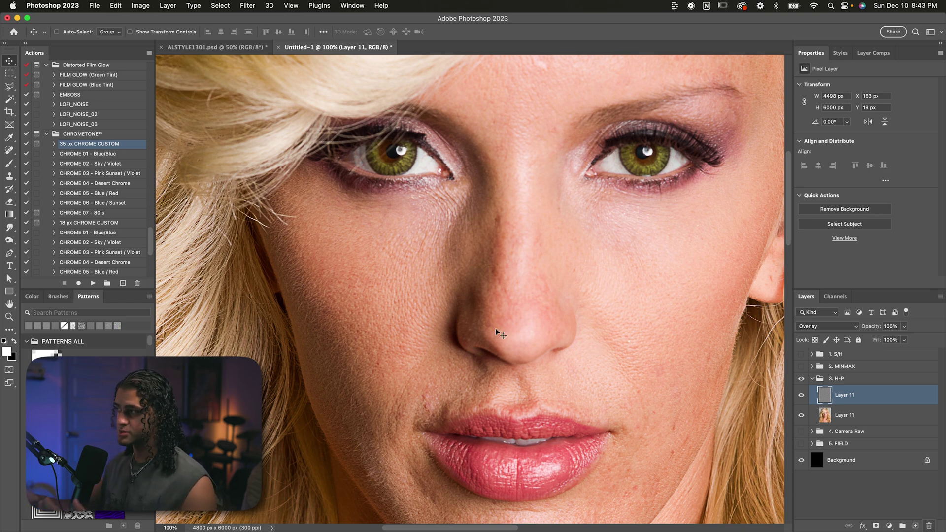
{"action": "key", "text": "super+i"}
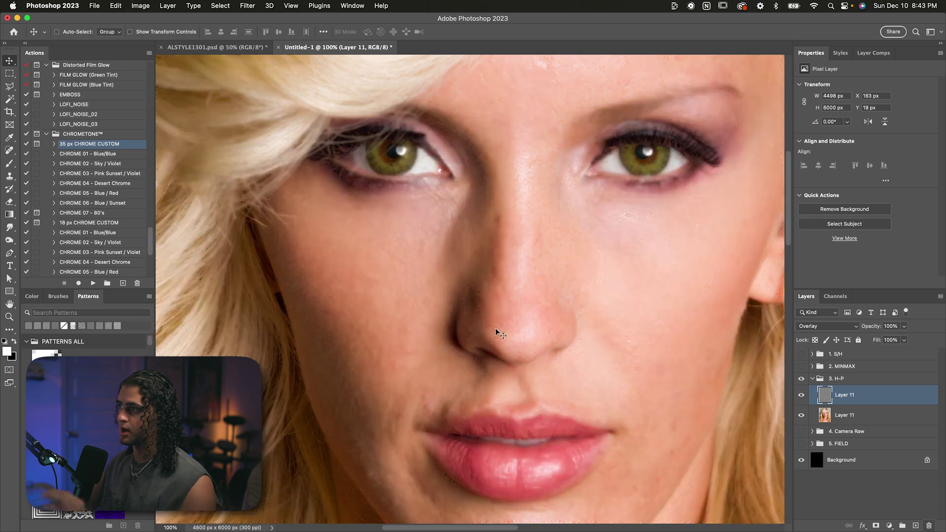
Step: Examine the softened cheek and eye skin up close with the inverted High Pass layer hidden and shown, then view the whole face
{"action": "scroll", "coordinate": [468, 366], "scroll_direction": "left", "scroll_amount": 1}
{"action": "key", "text": "super+plus"}
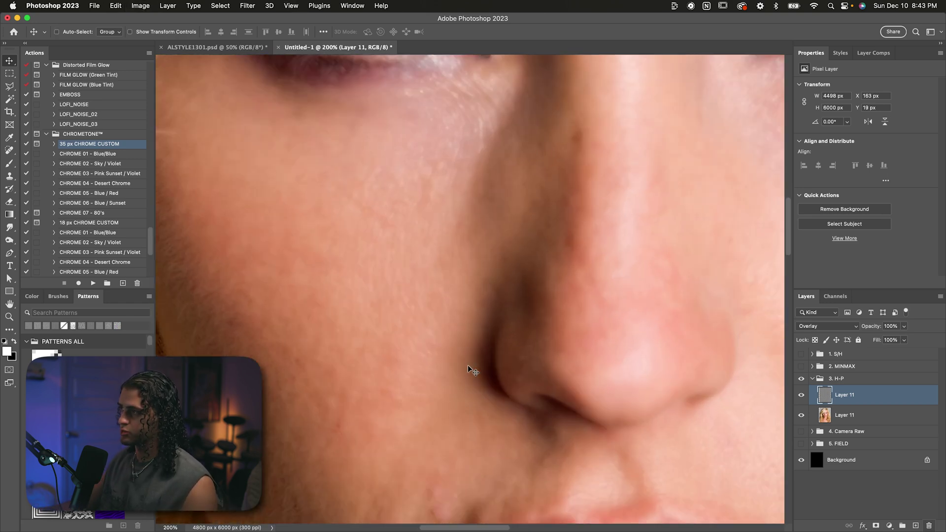
{"action": "scroll", "coordinate": [468, 369], "scroll_direction": "left", "scroll_amount": 3}
{"action": "scroll", "coordinate": [473, 370], "scroll_direction": "up", "scroll_amount": 2}
{"action": "left_click", "coordinate": [801, 396]}
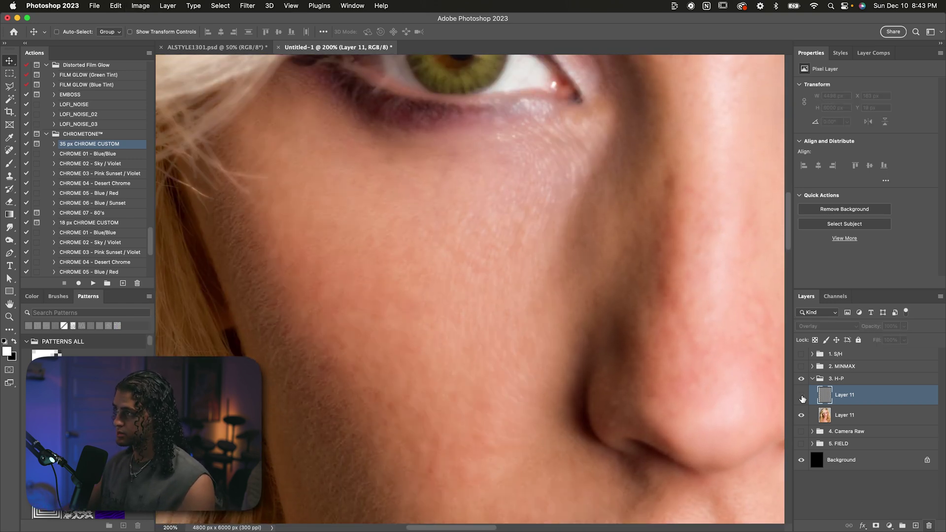
{"action": "left_click", "coordinate": [802, 397]}
{"action": "scroll", "coordinate": [559, 271], "scroll_direction": "up", "scroll_amount": 1}
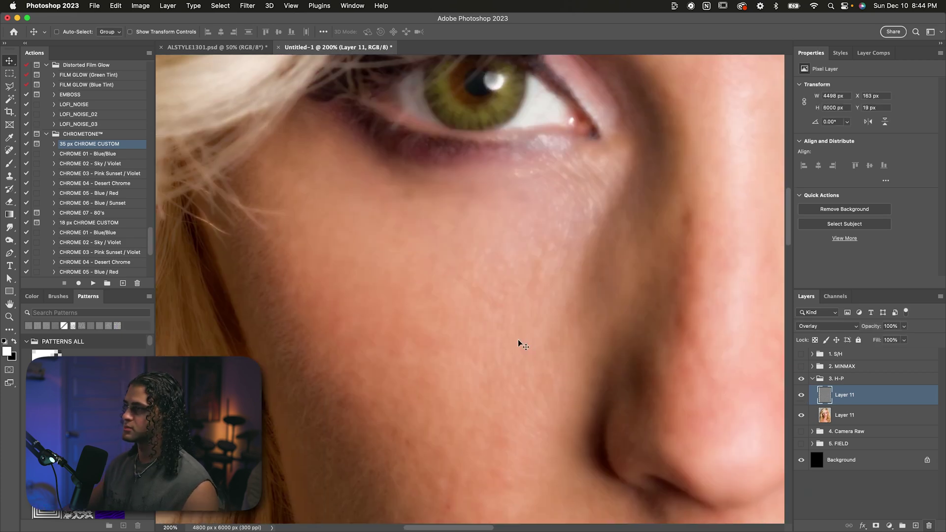
{"action": "scroll", "coordinate": [518, 339], "scroll_direction": "up", "scroll_amount": 1}
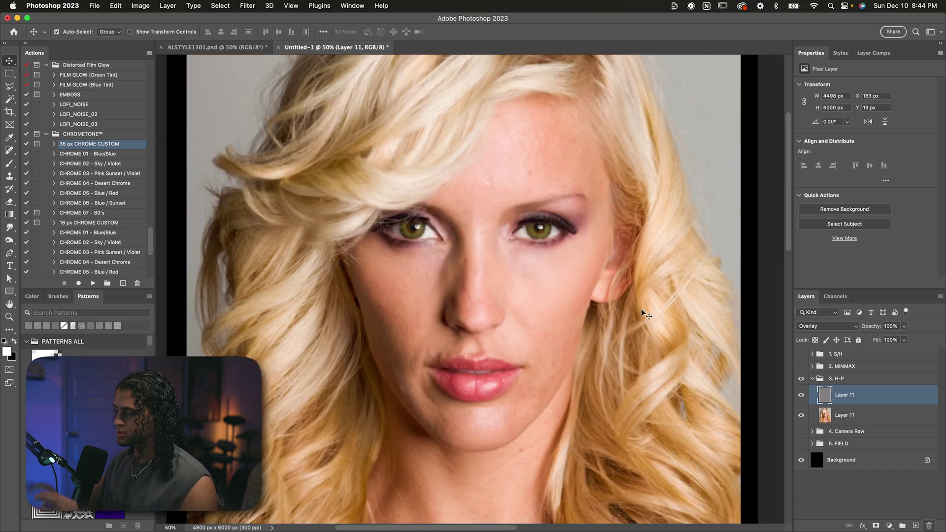
{"action": "key", "text": "super+minus"}
{"action": "key", "text": "super+plus"}
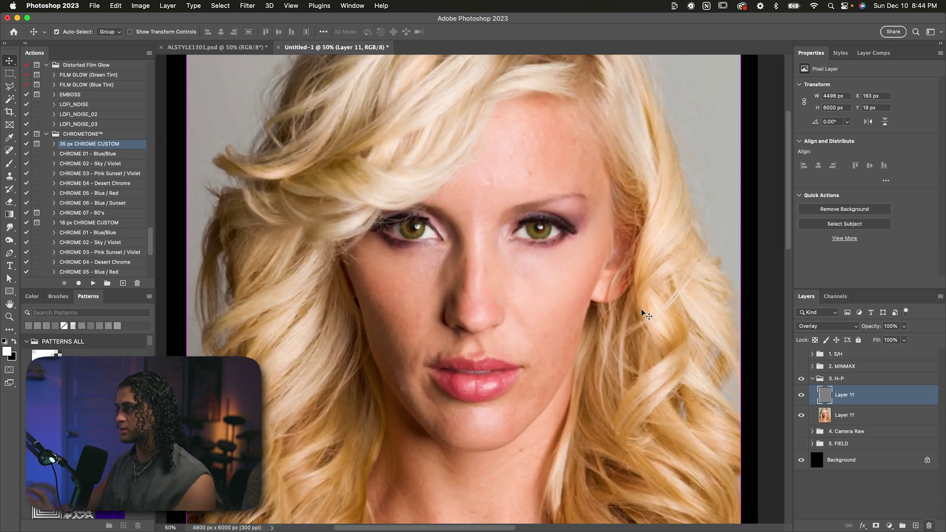
{"action": "key", "text": "super+minus"}
{"action": "key", "text": "super+equal"}
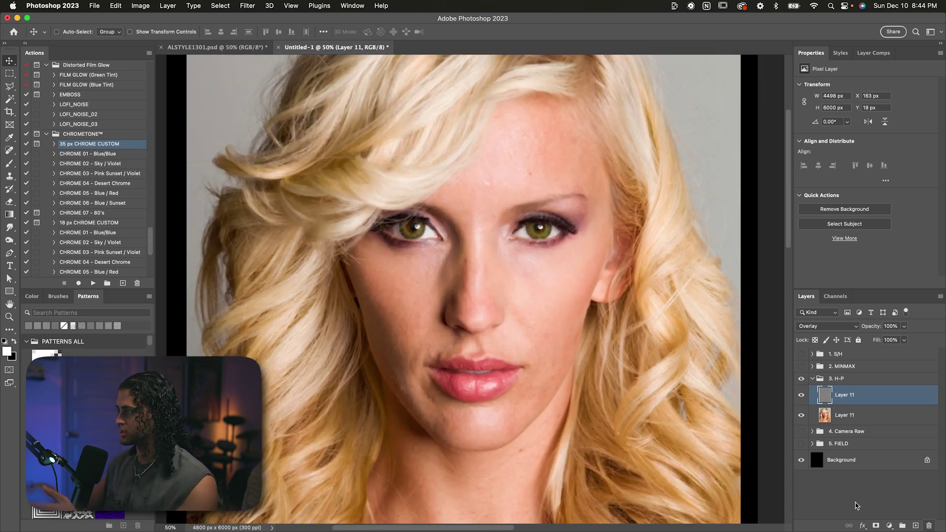
Step: Add a layer mask to the inverted High Pass layer and invert it to hide the softening
{"action": "left_click", "coordinate": [876, 525]}
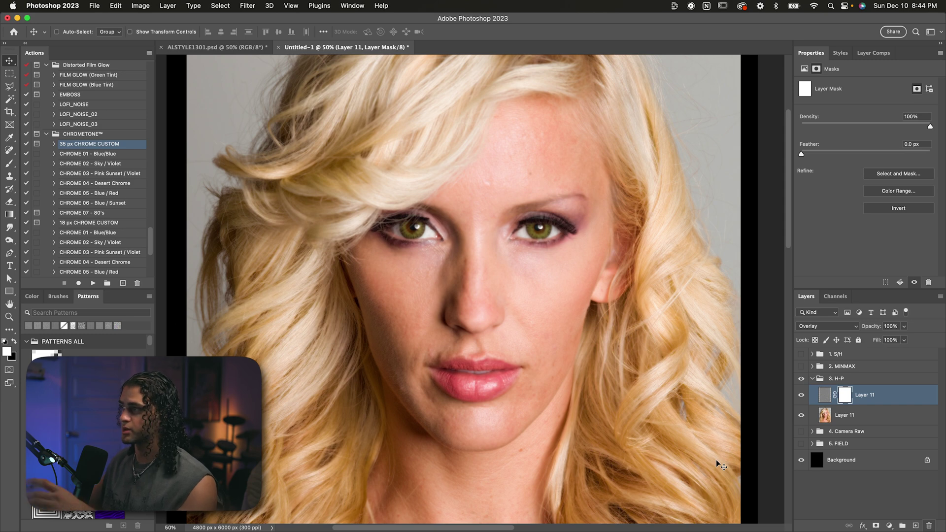
{"action": "key", "text": "super+1"}
{"action": "key", "text": "super+i"}
Step: Paint white on the mask at 100% brush opacity to bring the softening back on the forehead and cheeks only
{"action": "scroll", "coordinate": [522, 349], "scroll_direction": "up", "scroll_amount": 3}
{"action": "key", "text": "b"}
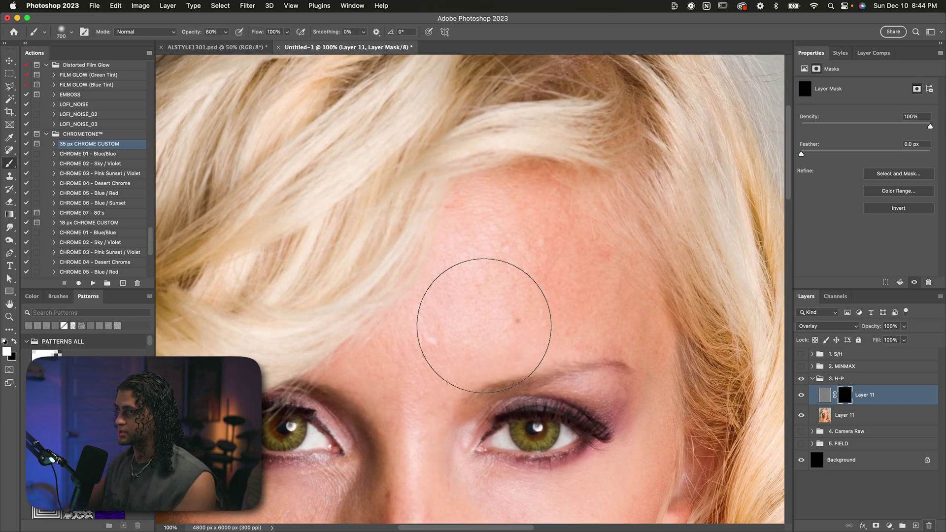
{"action": "key", "text": "0"}
{"action": "mouse_move", "coordinate": [484, 325]}
{"action": "left_mouse_down"}
{"action": "mouse_move", "coordinate": [456, 321]}
{"action": "mouse_move", "coordinate": [427, 343]}
{"action": "mouse_move", "coordinate": [448, 323]}
{"action": "mouse_move", "coordinate": [553, 340]}
{"action": "left_mouse_up"}
{"action": "scroll", "coordinate": [553, 340], "scroll_direction": "down", "scroll_amount": 2}
{"action": "scroll", "coordinate": [553, 340], "scroll_direction": "down", "scroll_amount": 4}
{"action": "scroll", "coordinate": [553, 340], "scroll_direction": "left", "scroll_amount": 5}
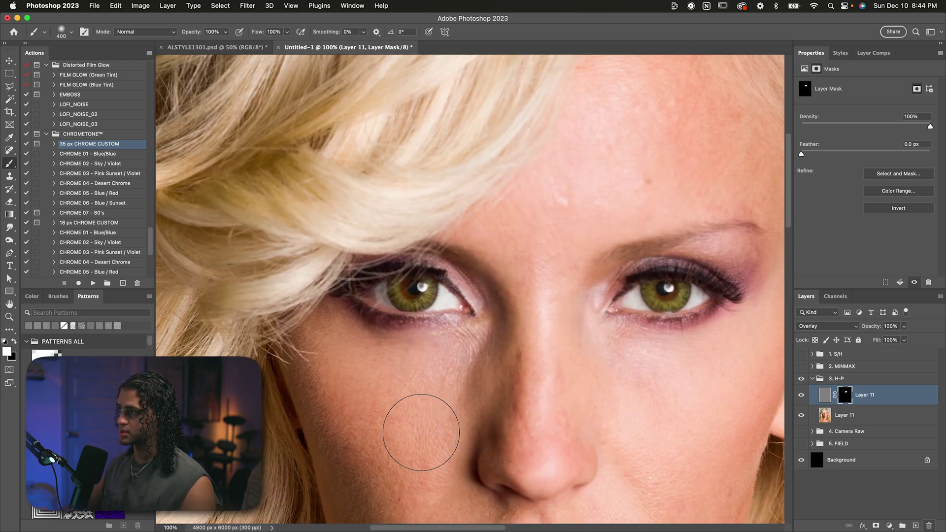
{"action": "key", "text": "super+minus"}
{"action": "key", "text": "v"}
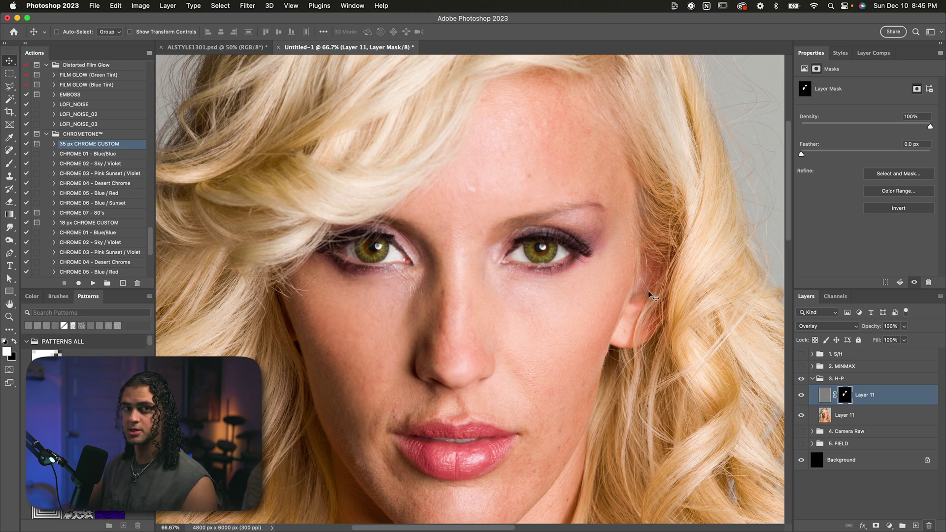
Step: Delete the masked High Pass layer and duplicate the portrait layer twice
{"action": "left_click", "coordinate": [908, 404]}
{"action": "key", "text": "Delete"}
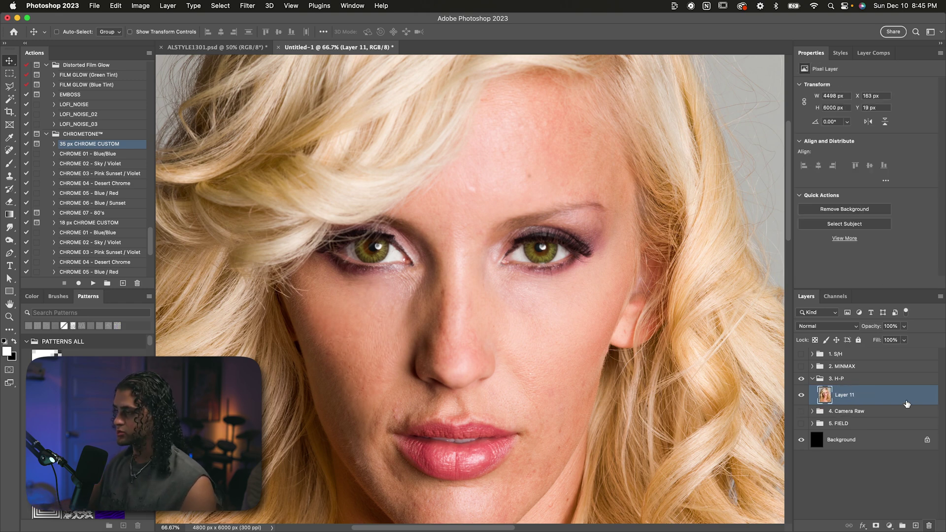
{"action": "key", "text": "super+j"}
{"action": "key", "text": "super+j"}
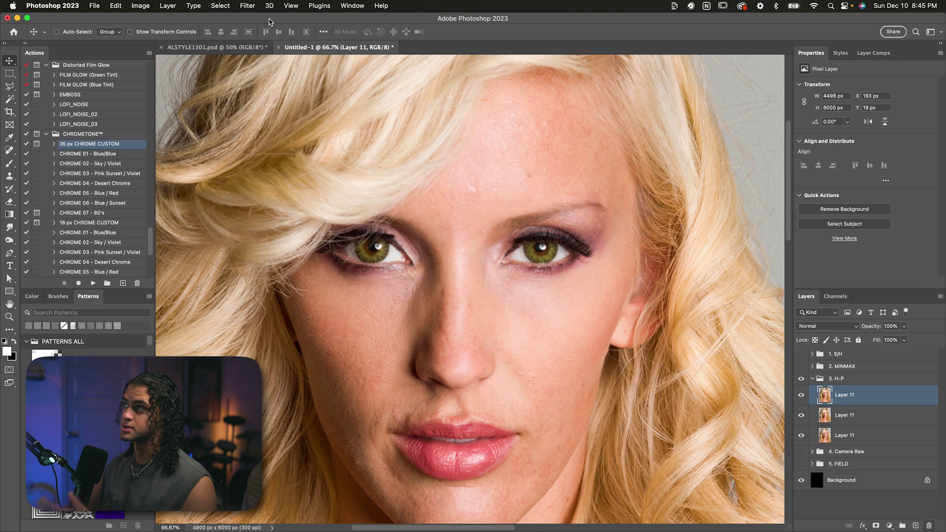
Step: Apply High Pass with a 4.3-pixel radius to the topmost portrait copy and set its blend mode to Overlay
{"action": "left_click", "coordinate": [247, 5]}
{"action": "mouse_move", "coordinate": [282, 213]}
{"action": "left_click", "coordinate": [408, 223]}
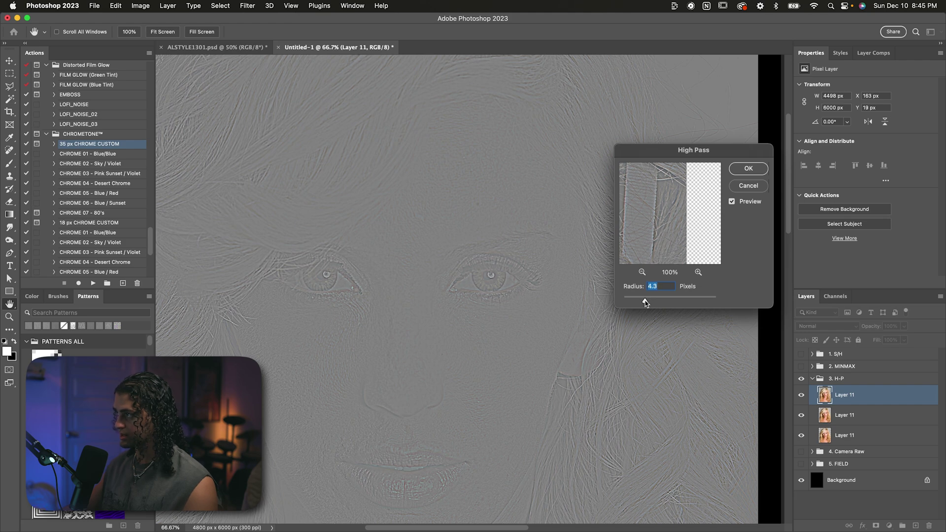
{"action": "scroll", "coordinate": [424, 319], "scroll_direction": "down", "scroll_amount": 3}
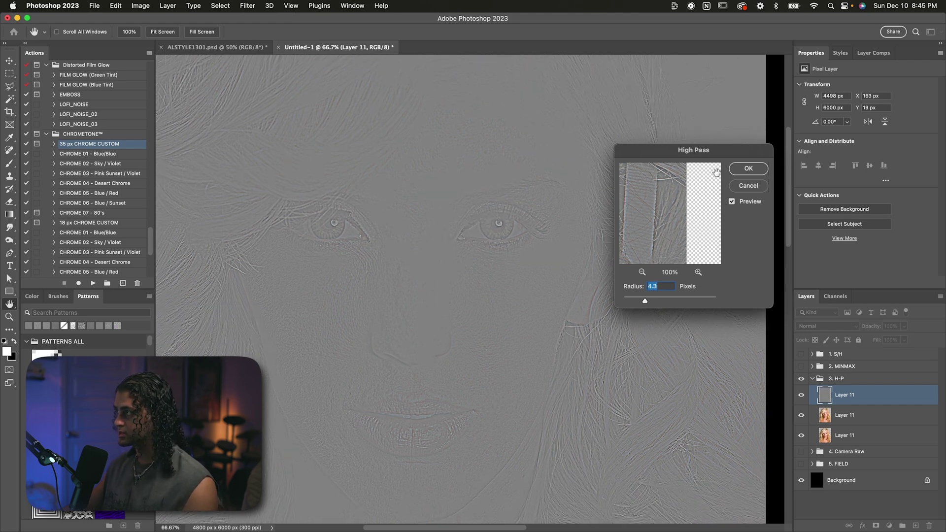
{"action": "left_click", "coordinate": [747, 168]}
{"action": "left_click", "coordinate": [828, 327]}
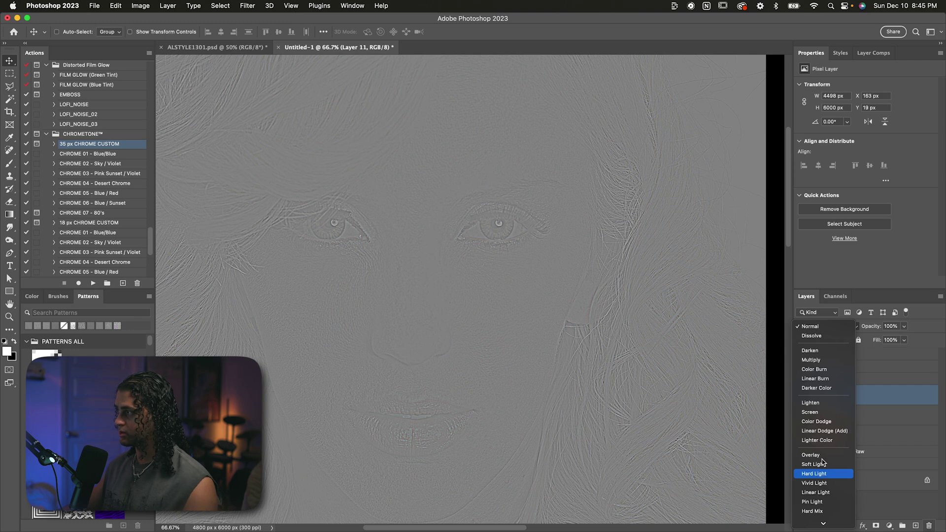
{"action": "left_click", "coordinate": [815, 455]}
Step: Apply High Pass with a 21.9-pixel radius to the middle portrait copy and set its blend mode to Overlay
{"action": "left_click", "coordinate": [845, 415]}
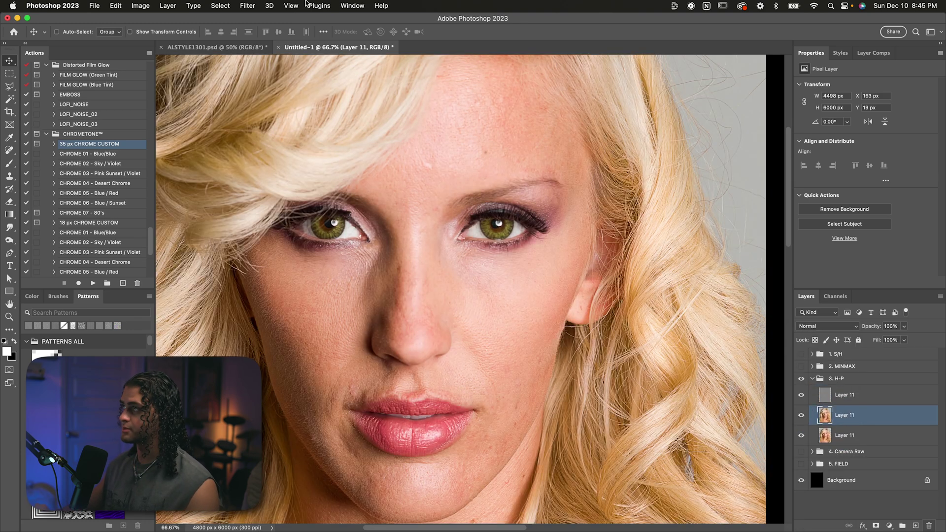
{"action": "left_click", "coordinate": [255, 5]}
{"action": "mouse_move", "coordinate": [289, 213]}
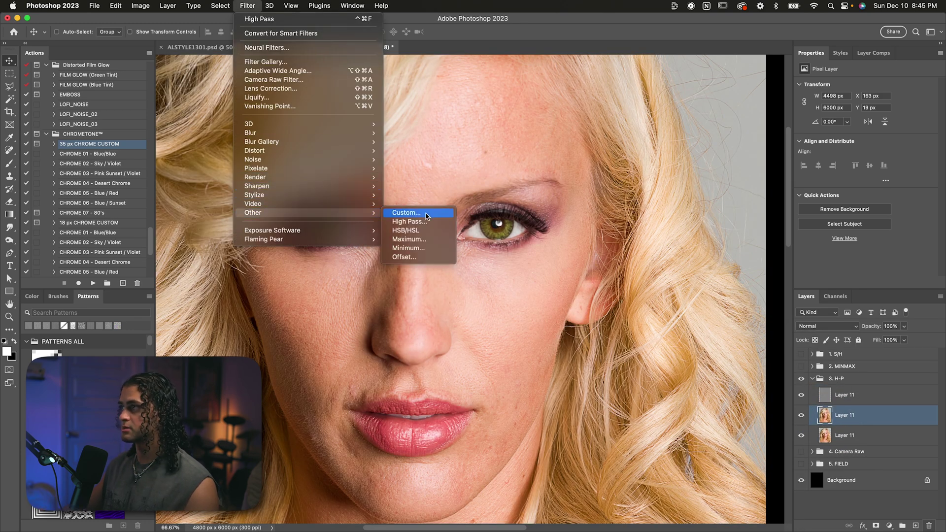
{"action": "left_click", "coordinate": [428, 224]}
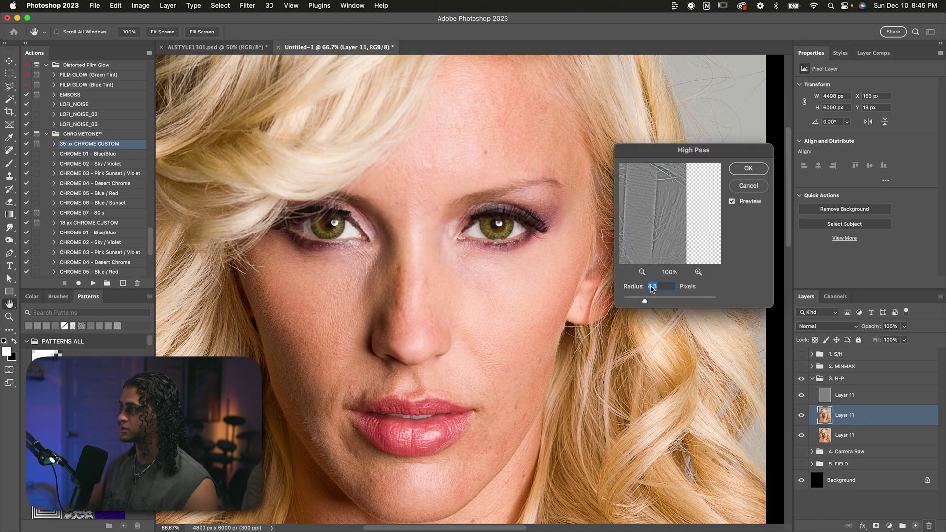
{"action": "type", "text": "0.1"}
{"action": "left_click", "coordinate": [665, 300]}
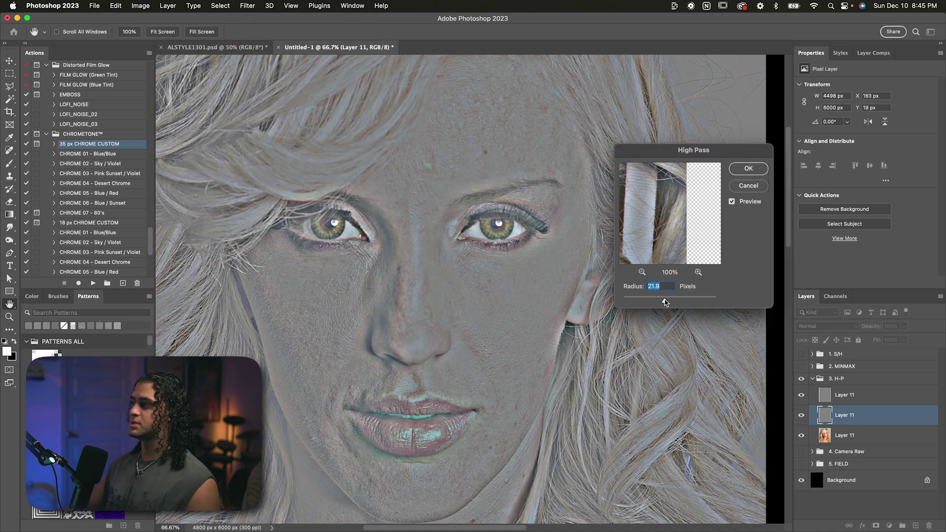
{"action": "scroll", "coordinate": [403, 333], "scroll_direction": "down", "scroll_amount": 1}
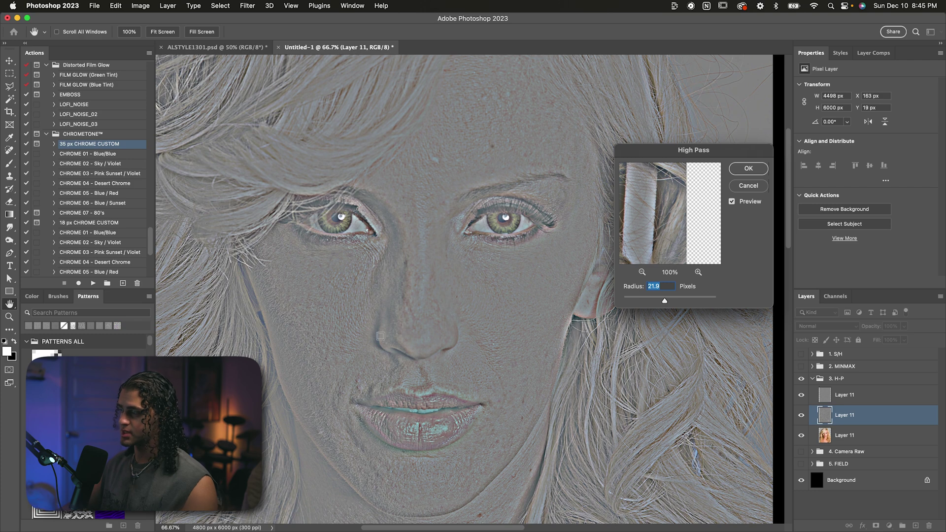
{"action": "scroll", "coordinate": [452, 344], "scroll_direction": "up", "scroll_amount": 1}
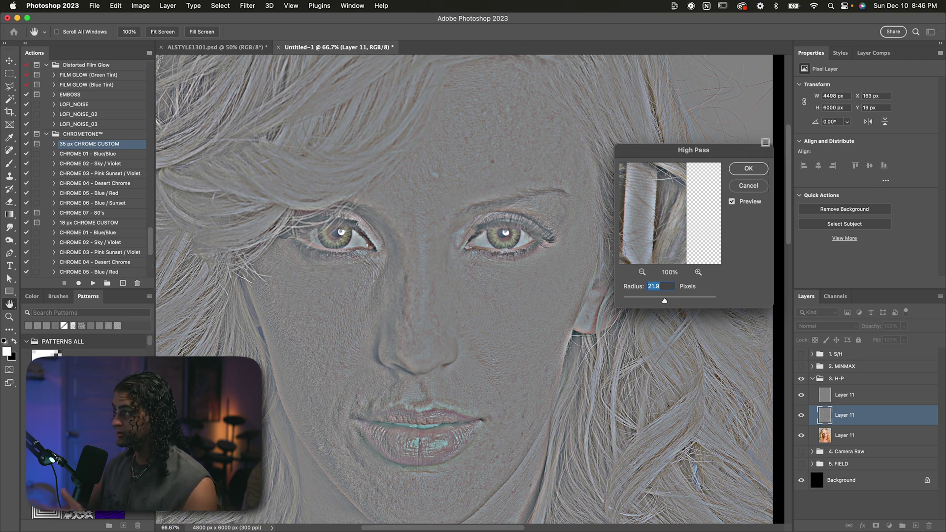
{"action": "left_click", "coordinate": [749, 168]}
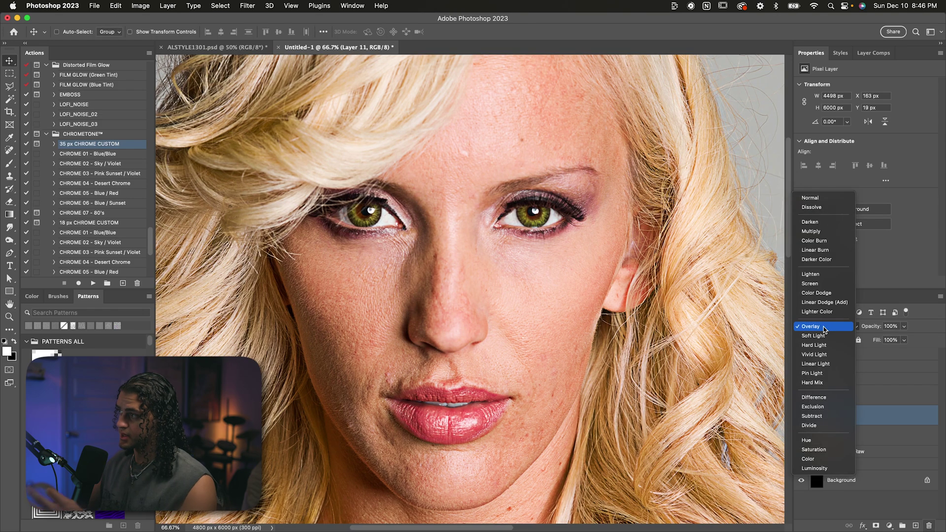
{"action": "left_click", "coordinate": [810, 326]}
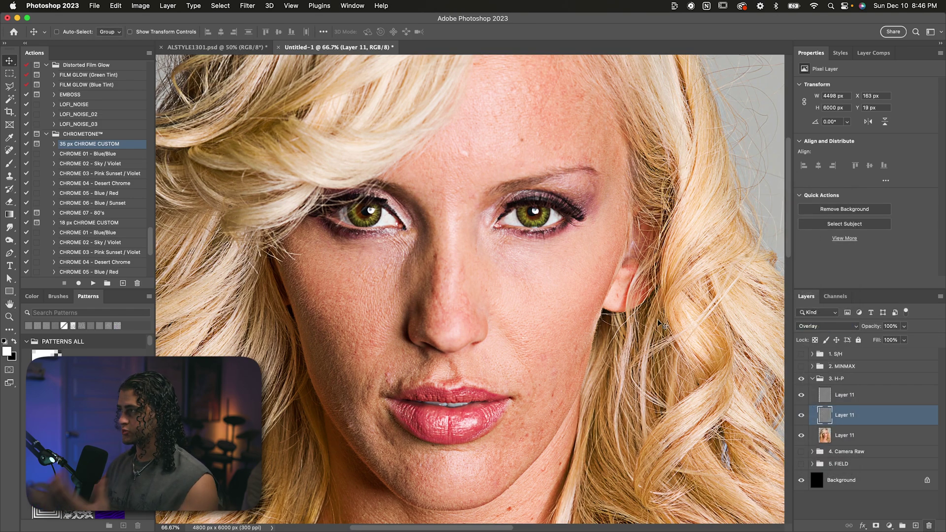
Step: Examine the softened skin, eyes and hair across the portrait's face
{"action": "scroll", "coordinate": [614, 302], "scroll_direction": "down", "scroll_amount": 2}
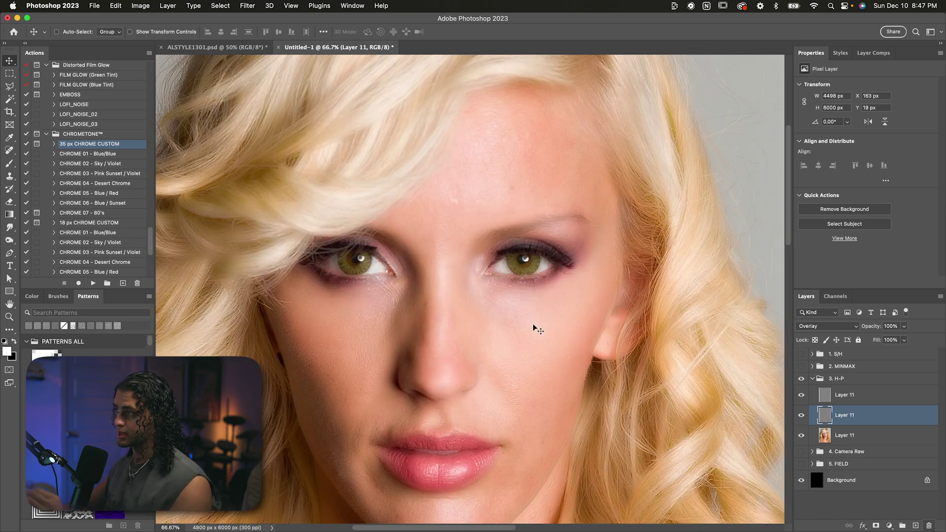
{"action": "scroll", "coordinate": [535, 327], "scroll_direction": "down", "scroll_amount": 2}
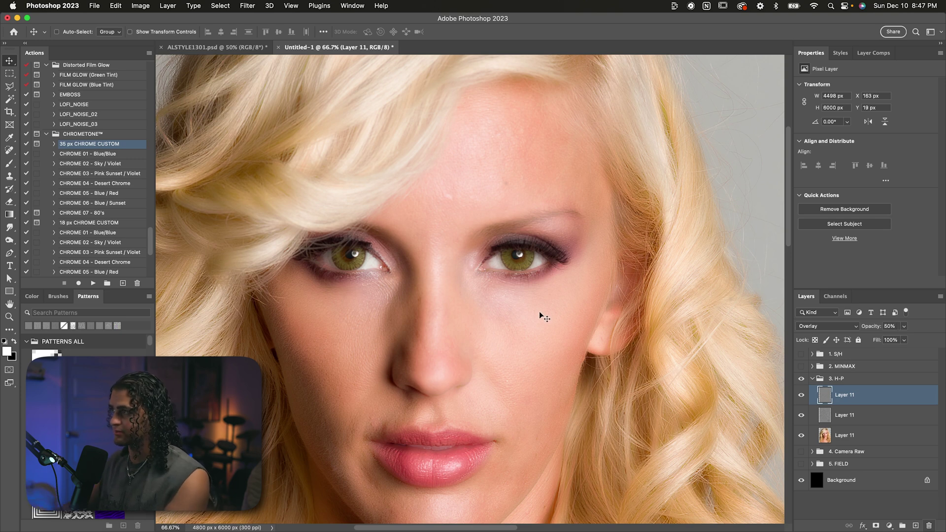
{"action": "scroll", "coordinate": [540, 315], "scroll_direction": "left", "scroll_amount": 2}
{"action": "scroll", "coordinate": [540, 315], "scroll_direction": "down", "scroll_amount": 1}
{"action": "key", "text": "super+Tab"}
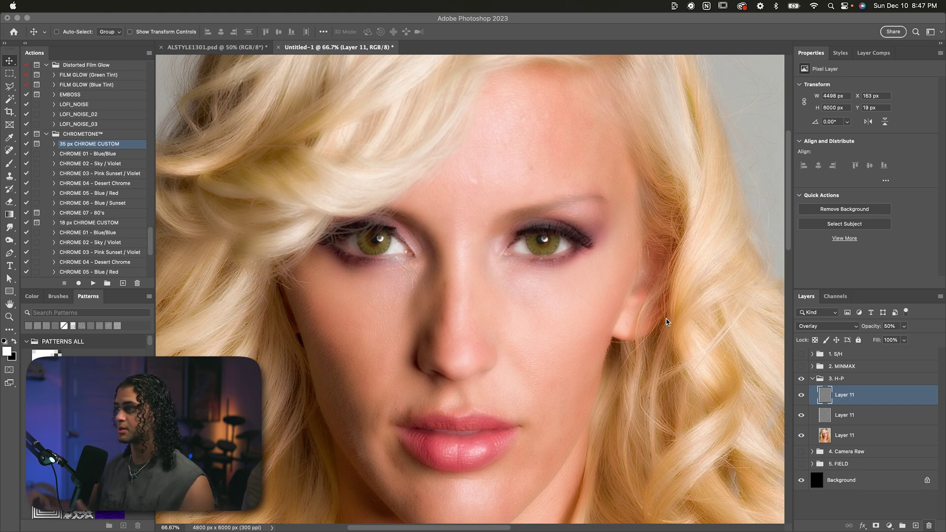
Step: Add a layer mask to the middle High Pass layer and invert it to black
{"action": "left_click", "coordinate": [848, 393]}
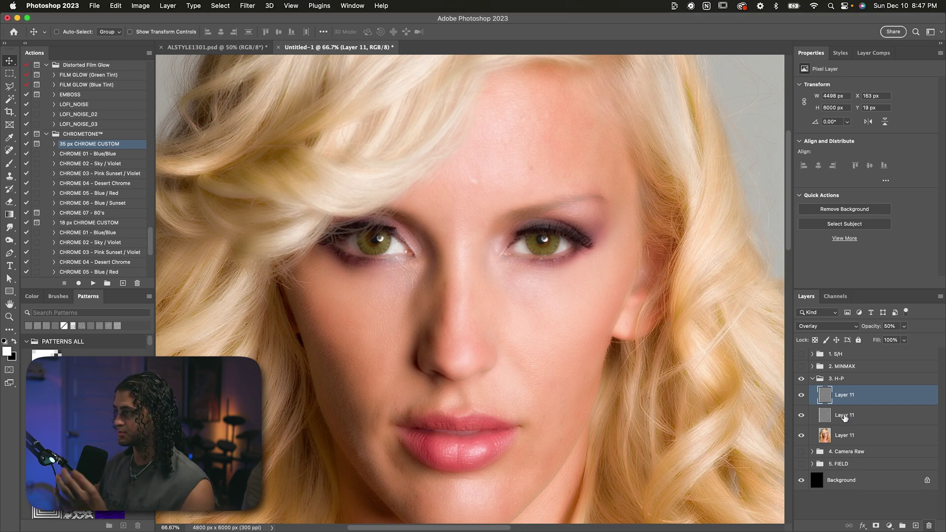
{"action": "left_click", "coordinate": [845, 417]}
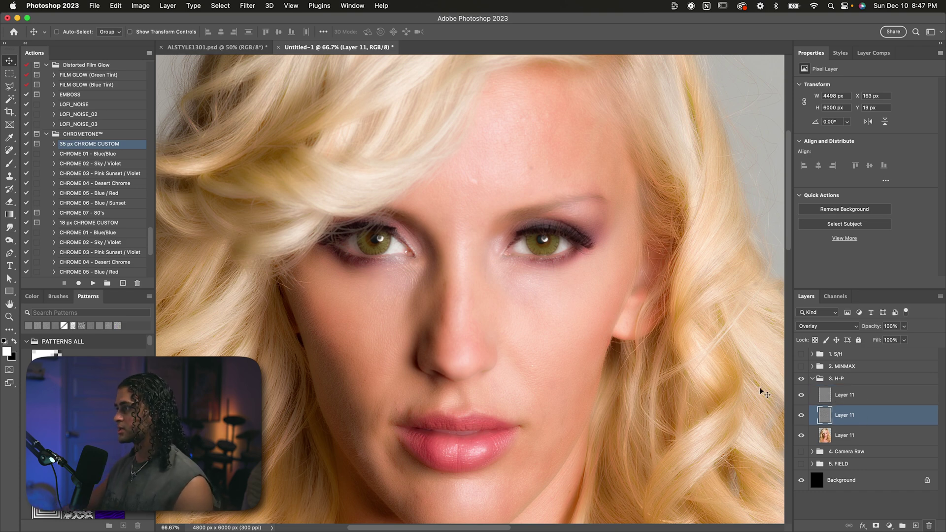
{"action": "left_click", "coordinate": [876, 526]}
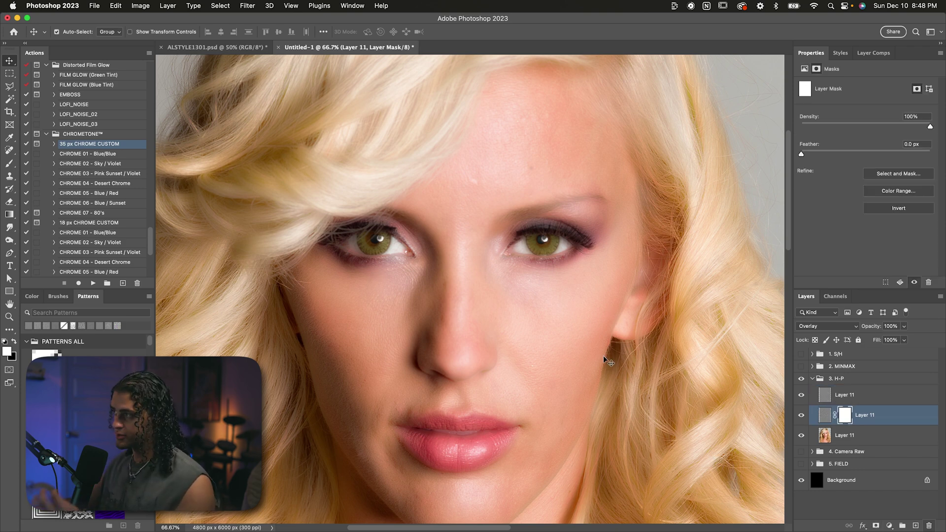
{"action": "key", "text": "super+i"}
Step: Paint white over the face on the middle layer's mask with an enlarged brush to soften only the skin
{"action": "key", "text": "b"}
{"action": "key", "text": "bracketright"}
{"action": "key", "text": "bracketright"}
{"action": "key", "text": "bracketright"}
{"action": "key", "text": "bracketright"}
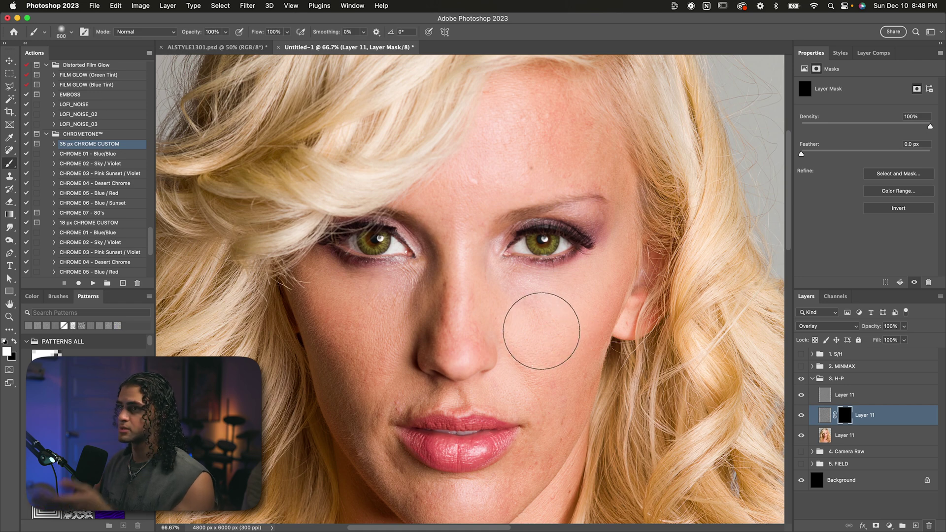
{"action": "left_click_drag", "start_coordinate": [542, 364], "coordinate": [545, 377]}
{"action": "mouse_move", "coordinate": [378, 350]}
{"action": "left_mouse_down"}
{"action": "mouse_move", "coordinate": [351, 341]}
{"action": "mouse_move", "coordinate": [342, 329]}
{"action": "mouse_move", "coordinate": [365, 438]}
{"action": "mouse_move", "coordinate": [347, 266]}
{"action": "left_mouse_up"}
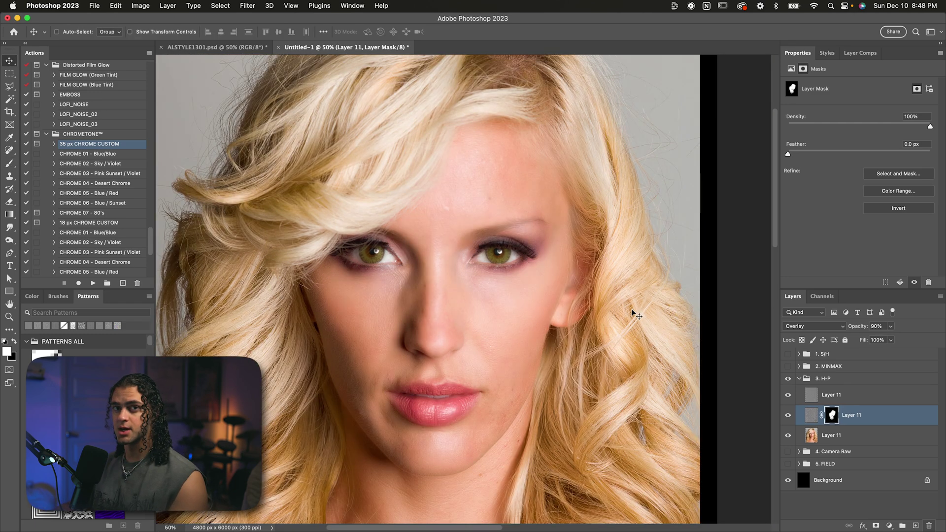
Step: Check the effect of the upper High Pass layer and the masked softening layer by toggling their visibility
{"action": "left_click", "coordinate": [791, 395]}
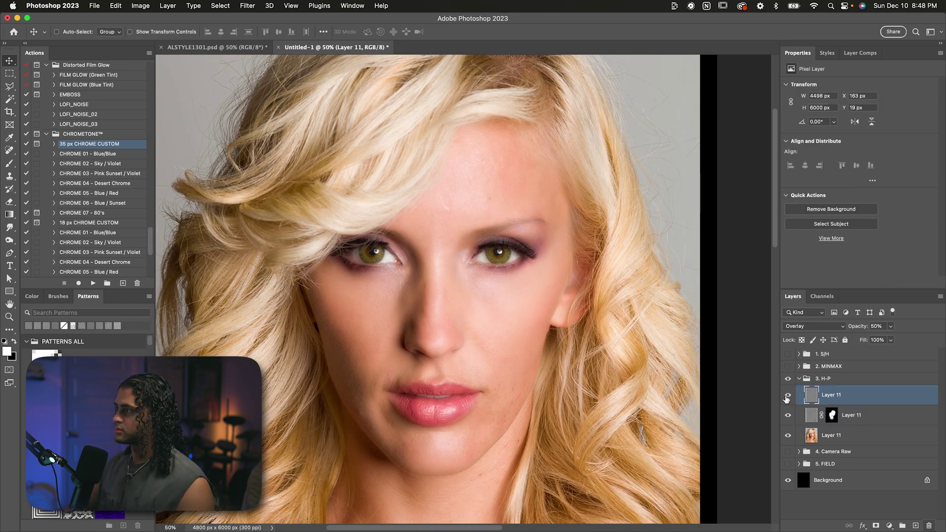
{"action": "left_click", "coordinate": [788, 419]}
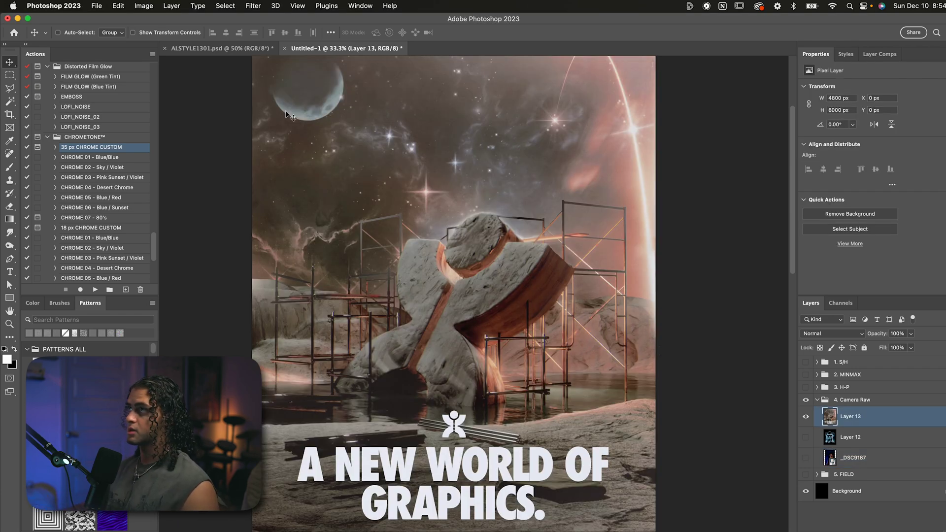
Step: Apply the Camera Raw Filter to the poster layer and look through its Light, Color and Curve settings
{"action": "left_click", "coordinate": [253, 6]}
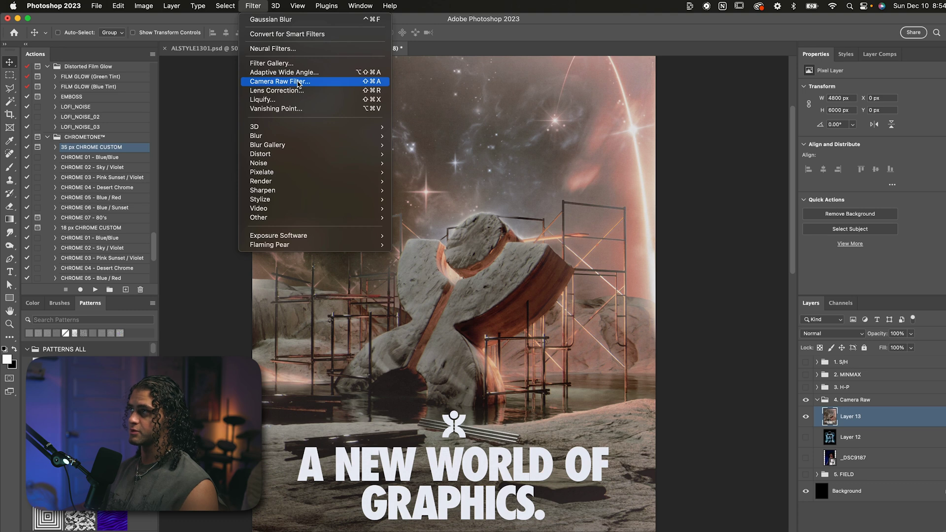
{"action": "left_click", "coordinate": [299, 82]}
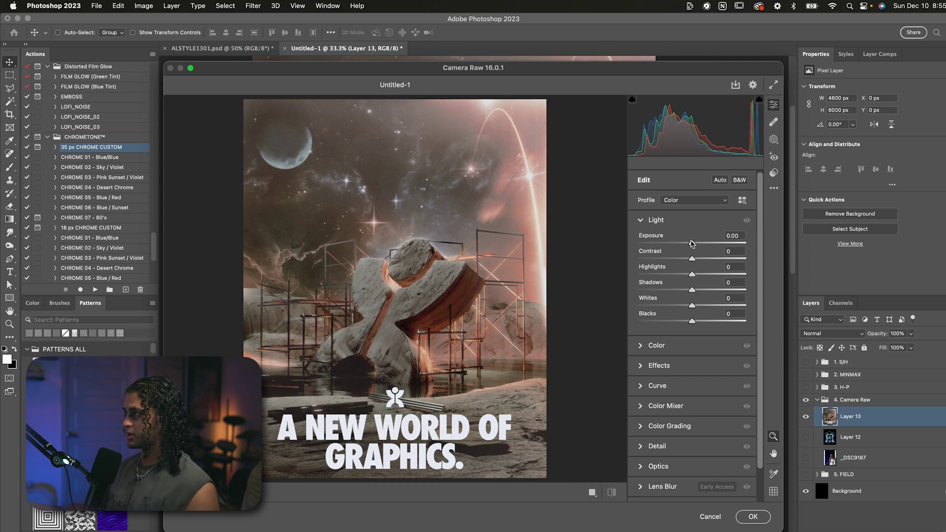
{"action": "left_click", "coordinate": [641, 345]}
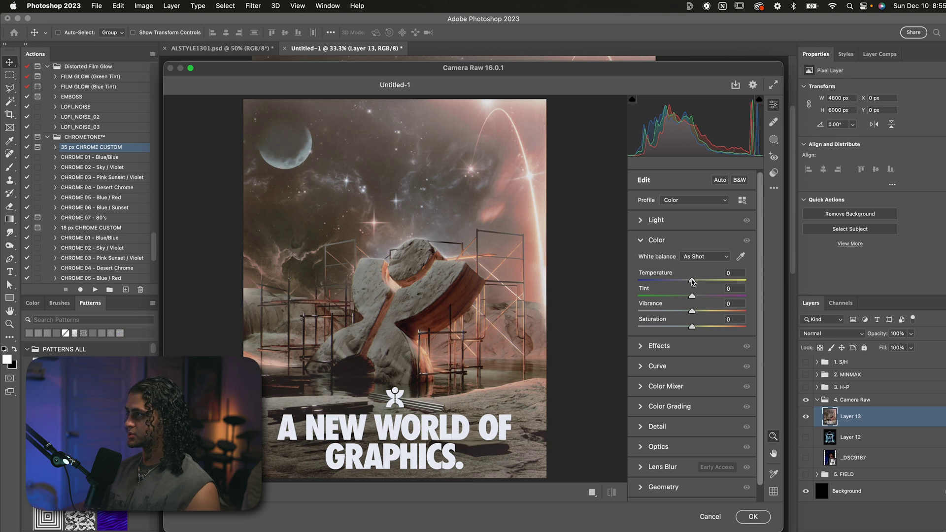
{"action": "left_click", "coordinate": [640, 241]}
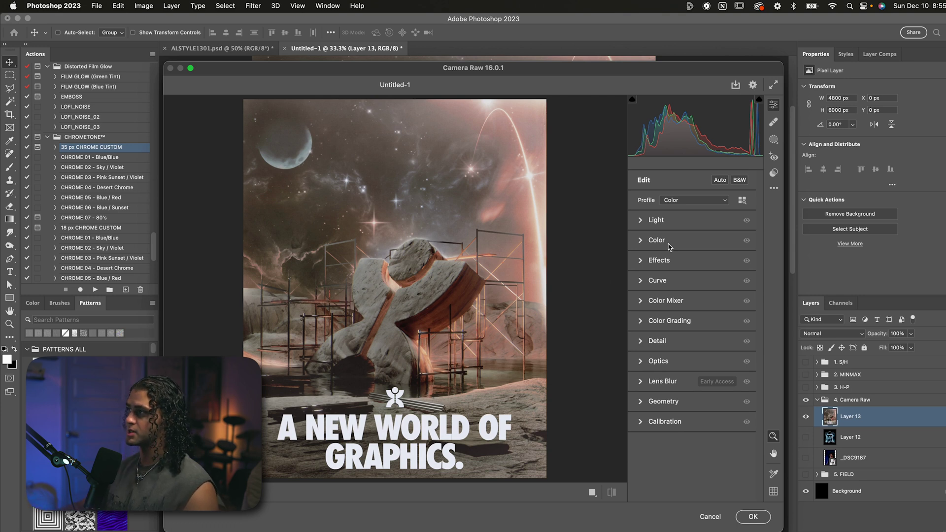
{"action": "left_click", "coordinate": [641, 281]}
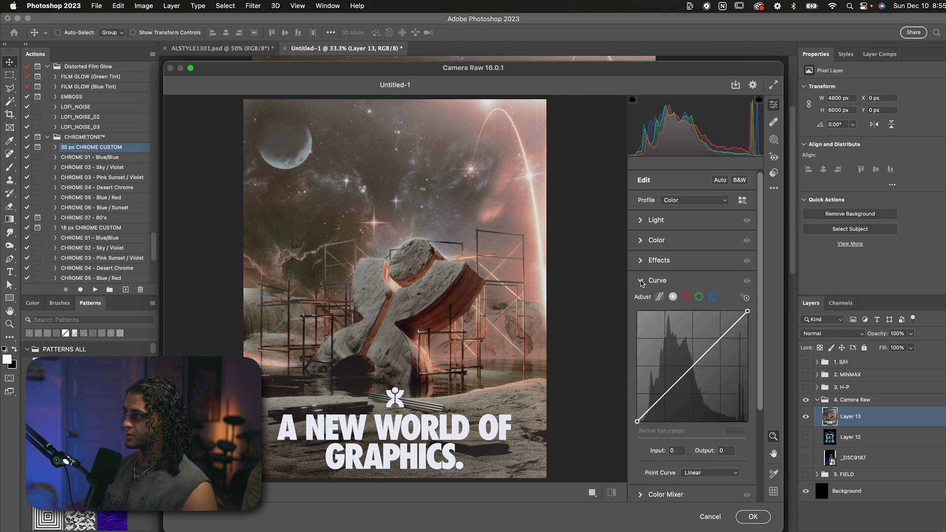
{"action": "left_click", "coordinate": [641, 282]}
Step: Set the poster's Clarity to +40 and Dehaze to +10 in the Camera Raw effects
{"action": "left_click", "coordinate": [641, 261]}
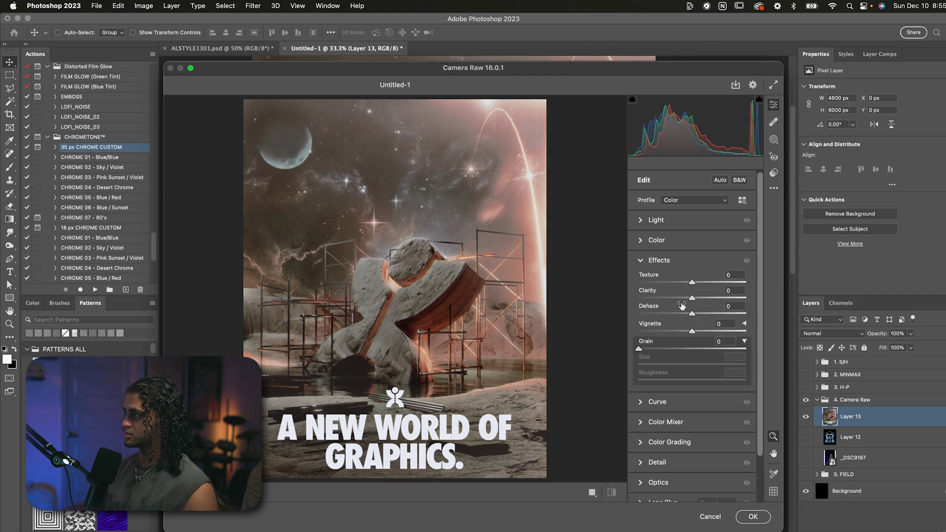
{"action": "left_click_drag", "start_coordinate": [666, 303], "coordinate": [697, 314]}
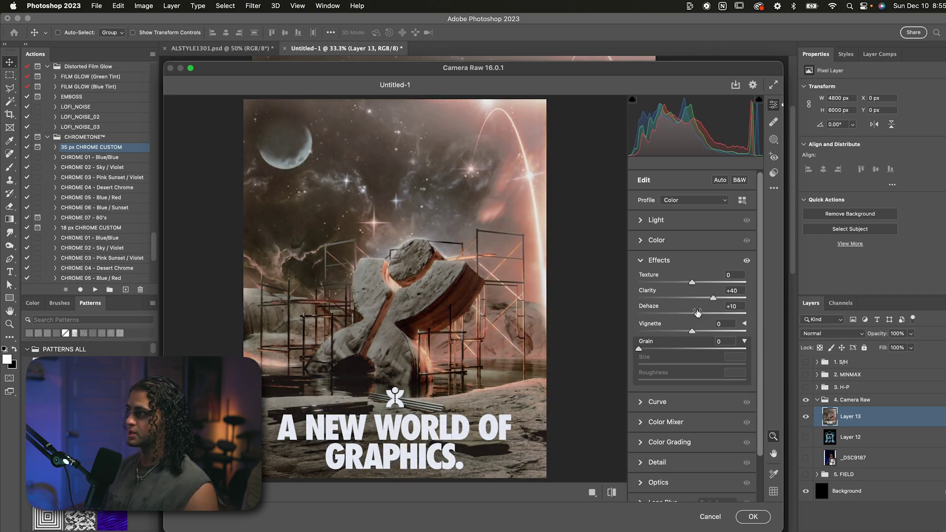
{"action": "left_click", "coordinate": [692, 261]}
Step: Review the Color Mixer's luminance controls and the Color Grading wheels for midtones, shadows and highlights
{"action": "left_click", "coordinate": [691, 300]}
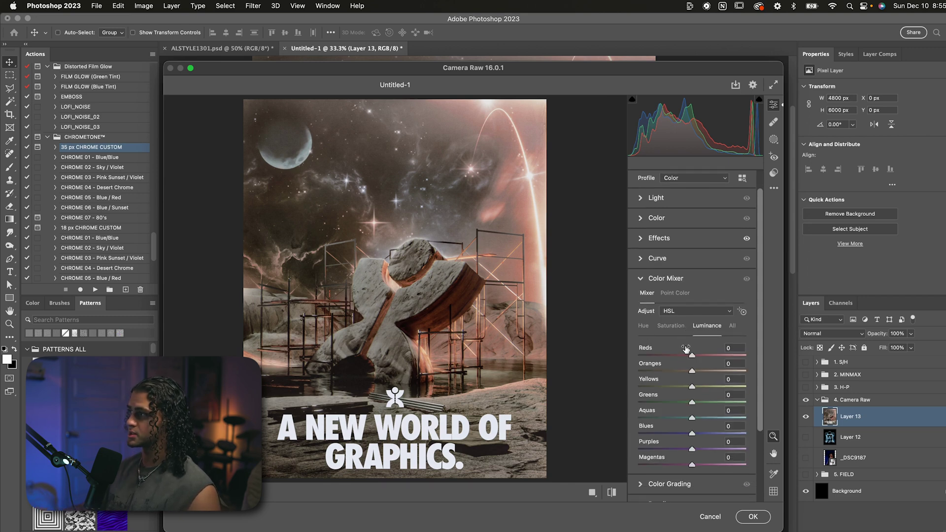
{"action": "left_click", "coordinate": [643, 280]}
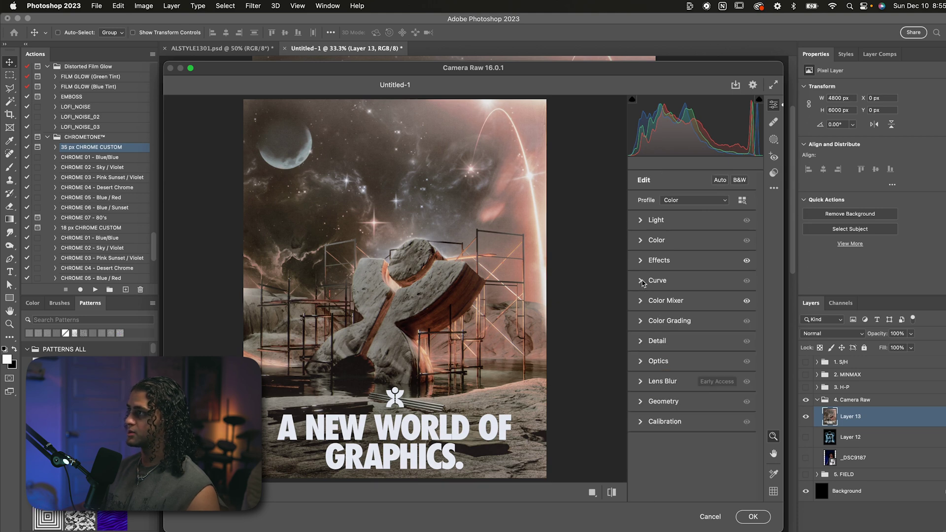
{"action": "left_click", "coordinate": [641, 325]}
{"action": "scroll", "coordinate": [689, 377], "scroll_direction": "down", "scroll_amount": 2}
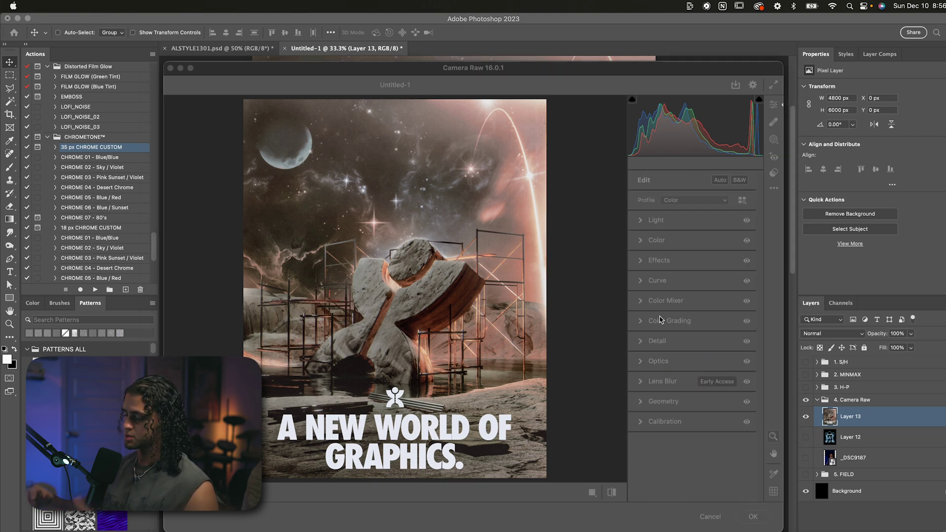
Step: Brighten the poster with the Light adjustments and warm its tones with the Color adjustments
{"action": "left_click", "coordinate": [656, 220]}
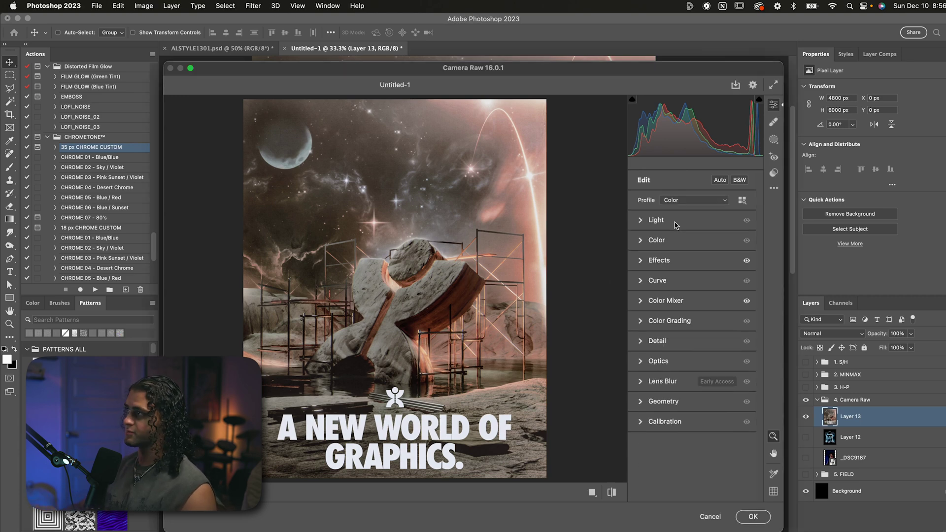
{"action": "left_click_drag", "start_coordinate": [689, 243], "coordinate": [696, 246]}
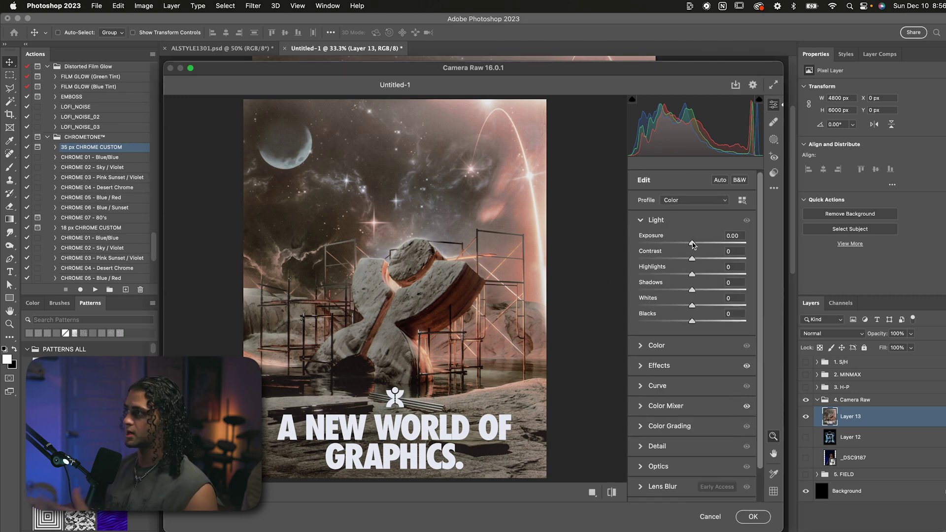
{"action": "left_click_drag", "start_coordinate": [695, 246], "coordinate": [699, 283]}
{"action": "left_click", "coordinate": [646, 346]}
{"action": "left_click", "coordinate": [661, 242]}
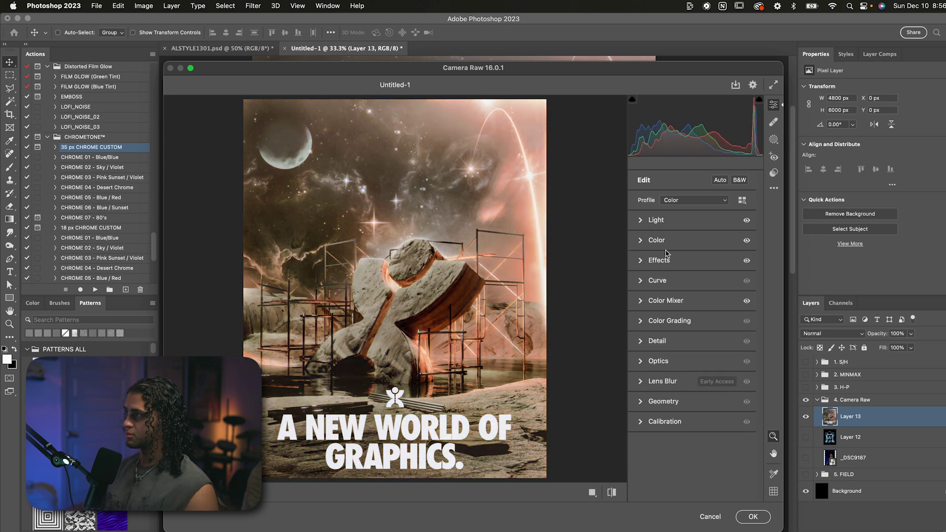
Step: Strongly lower the saturation of the poster's reds and oranges in the Color Mixer
{"action": "left_click", "coordinate": [642, 301]}
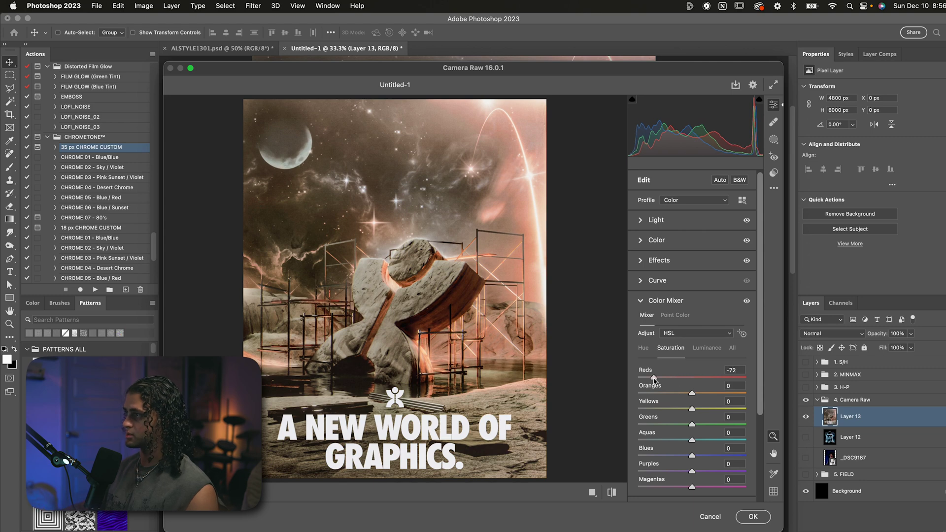
{"action": "left_click_drag", "start_coordinate": [656, 394], "coordinate": [638, 394]}
{"action": "left_click", "coordinate": [641, 301]}
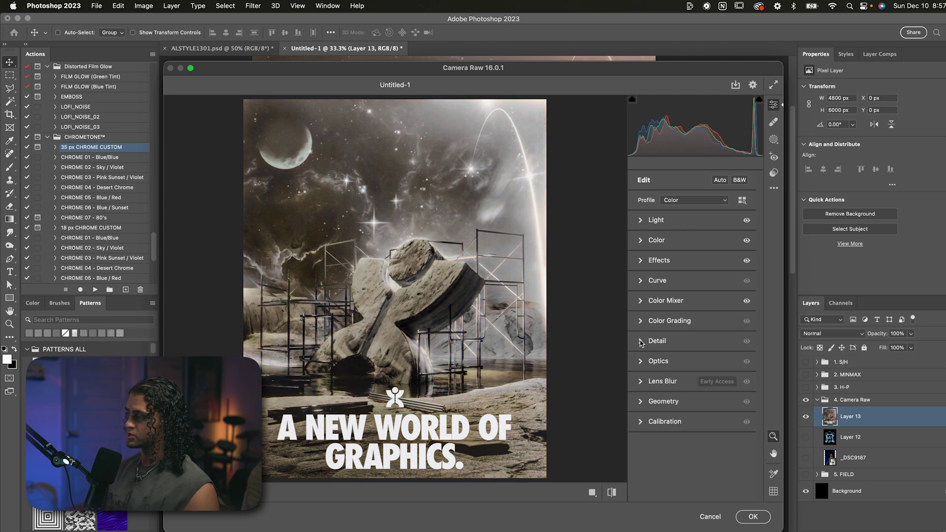
Step: Raise the poster's Sharpening strongly and its Noise Reduction slightly in the Detail settings
{"action": "left_click", "coordinate": [642, 342]}
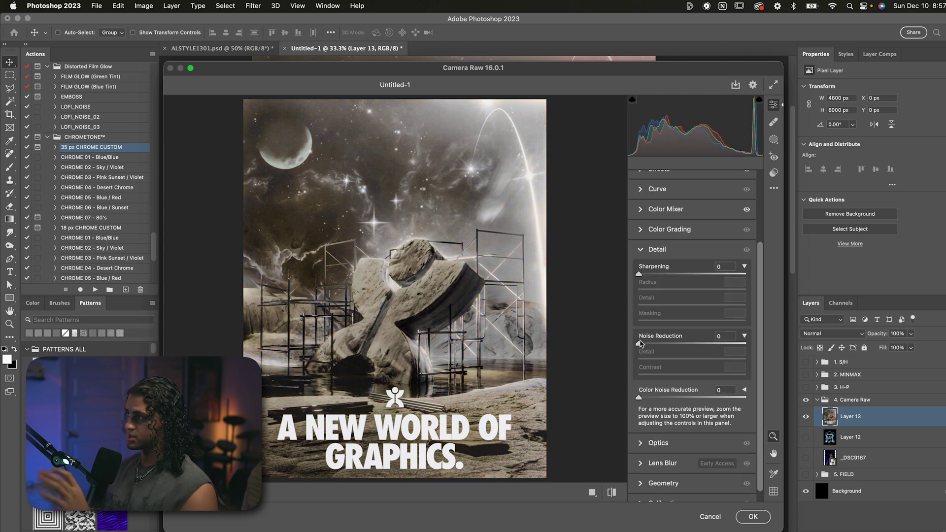
{"action": "left_click_drag", "start_coordinate": [649, 278], "coordinate": [725, 275]}
{"action": "left_click", "coordinate": [647, 344]}
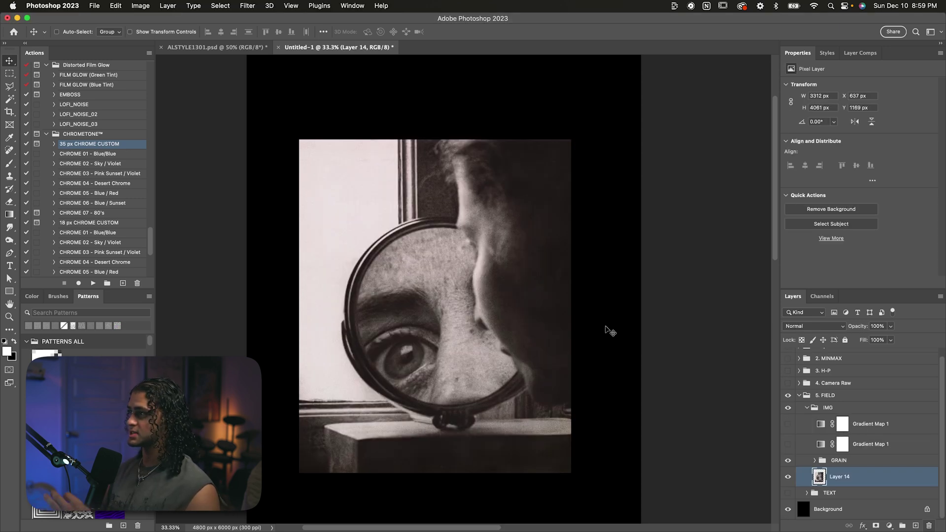
Step: Duplicate the mirror photo layer and start a Field Blur on the copy
{"action": "key", "text": "super+j"}
{"action": "left_click", "coordinate": [247, 6]}
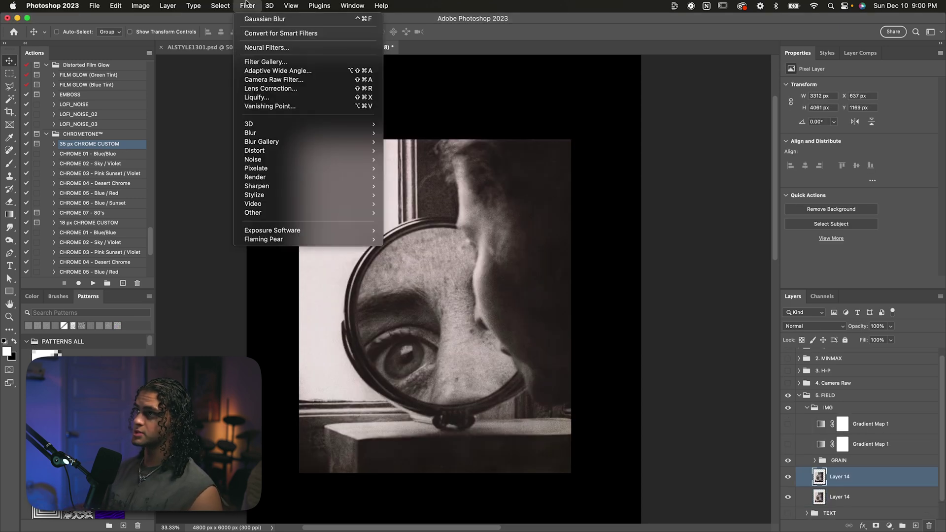
{"action": "mouse_move", "coordinate": [269, 142]}
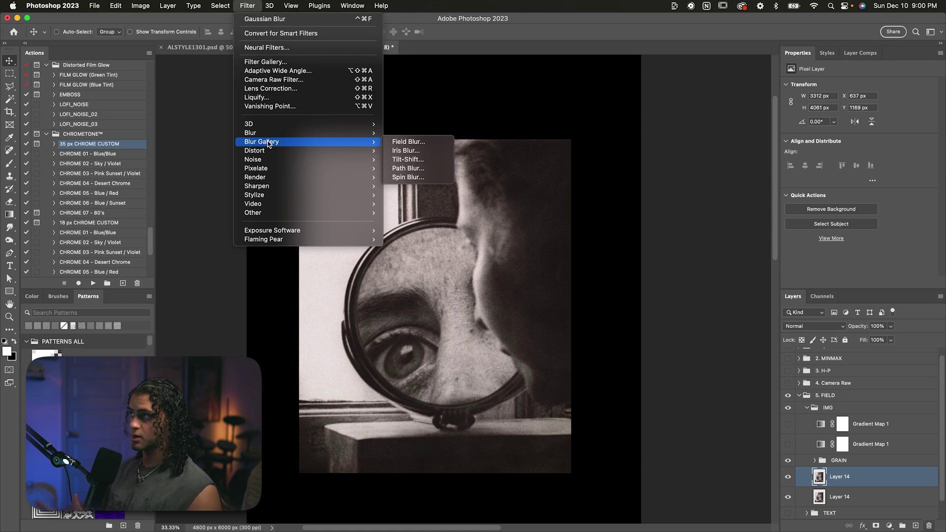
{"action": "left_click", "coordinate": [396, 142]}
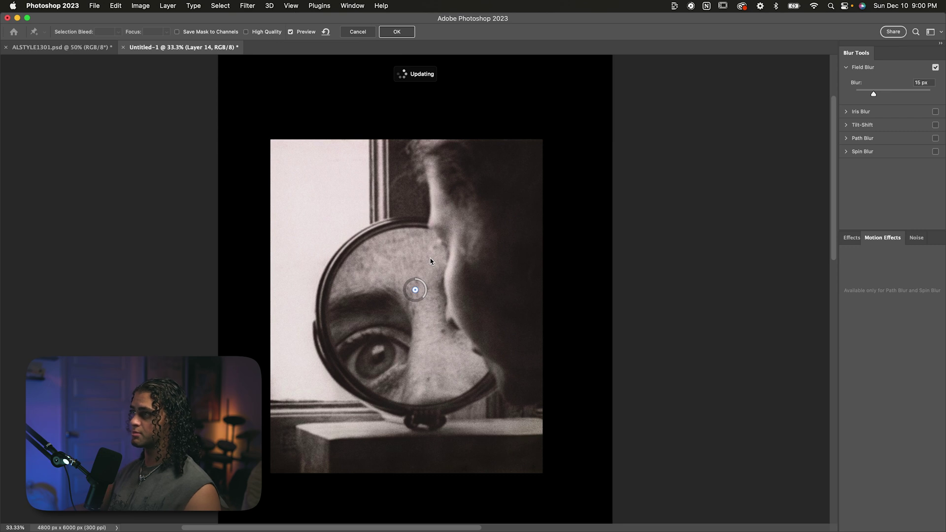
Step: Place the blur pin on the person's dark profile and set its blur to 95 px
{"action": "left_click", "coordinate": [477, 242]}
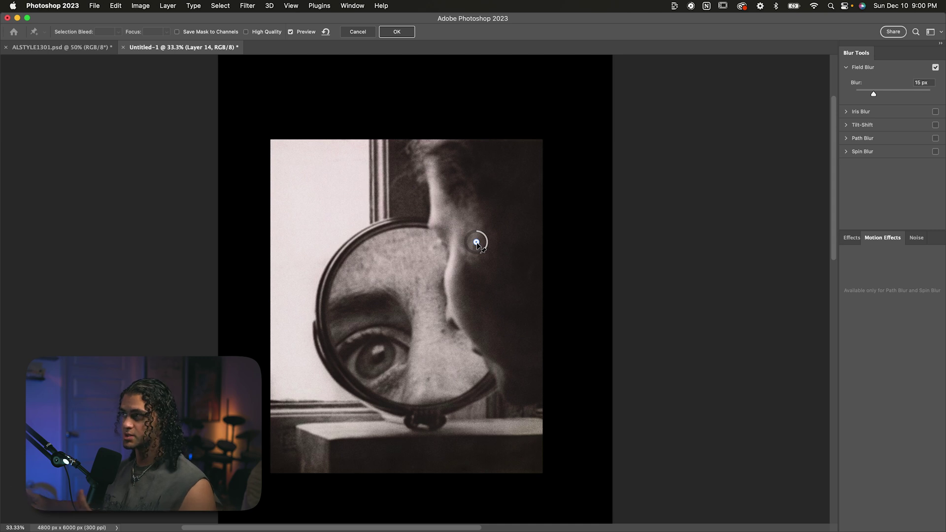
{"action": "mouse_move", "coordinate": [479, 246]}
{"action": "left_mouse_down"}
{"action": "mouse_move", "coordinate": [492, 246]}
{"action": "mouse_move", "coordinate": [472, 243]}
{"action": "left_mouse_up"}
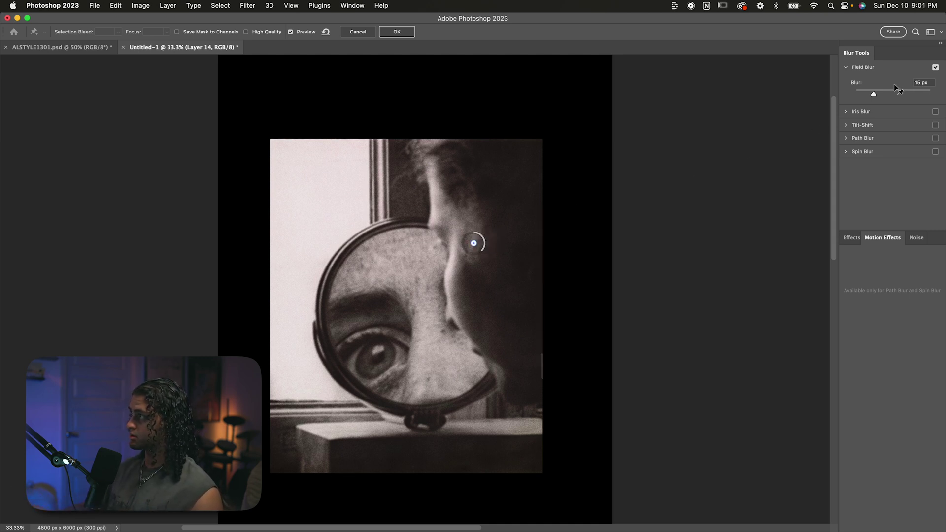
{"action": "left_click", "coordinate": [894, 92]}
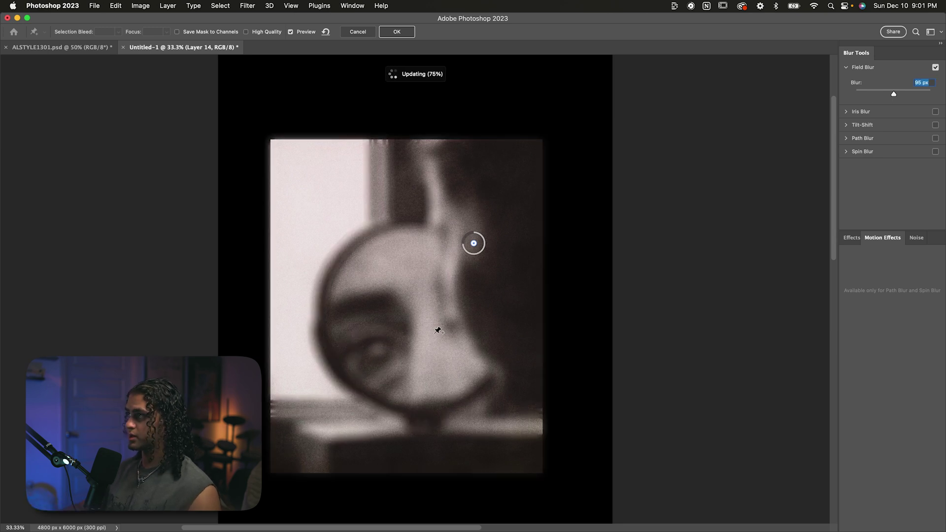
Step: Add a second 15 px blur pin on the eye in the mirror, position it near the eye's inner edge, and apply the Field Blur
{"action": "left_click", "coordinate": [374, 347]}
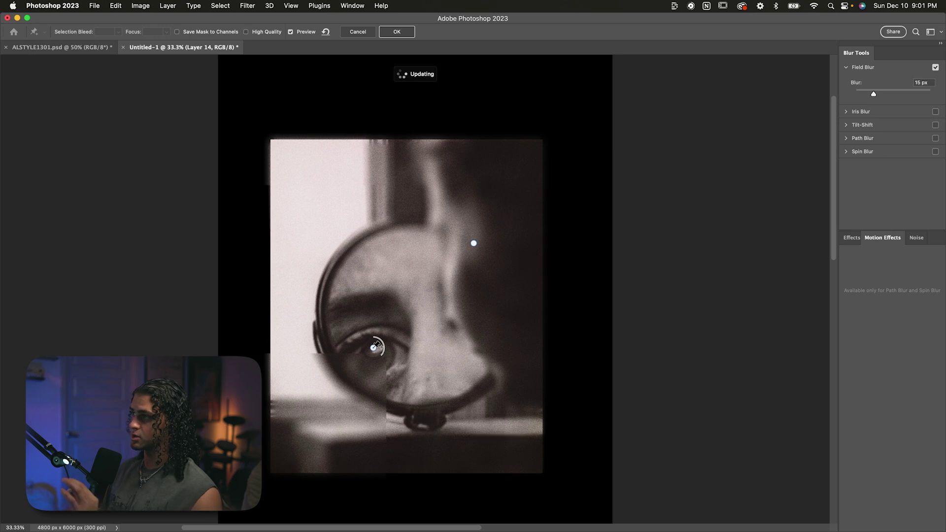
{"action": "left_click", "coordinate": [474, 243]}
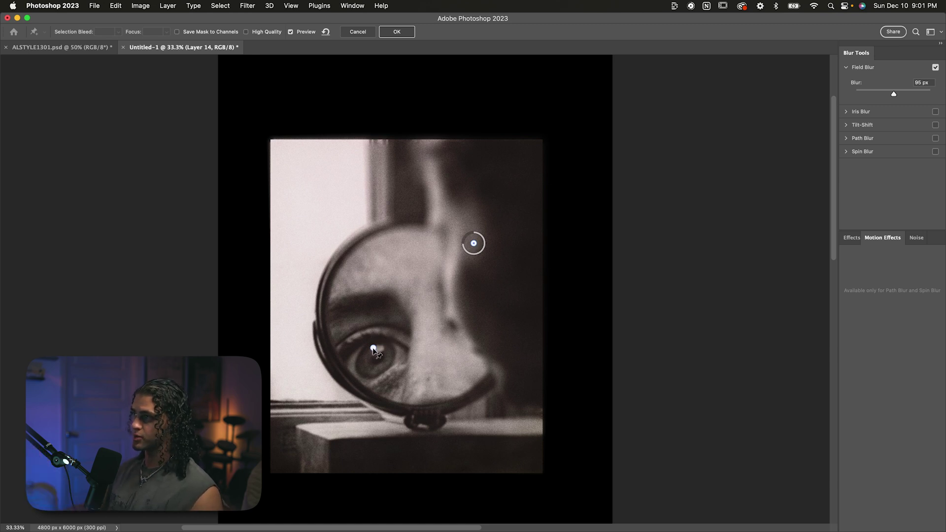
{"action": "left_click_drag", "start_coordinate": [373, 349], "coordinate": [360, 348]}
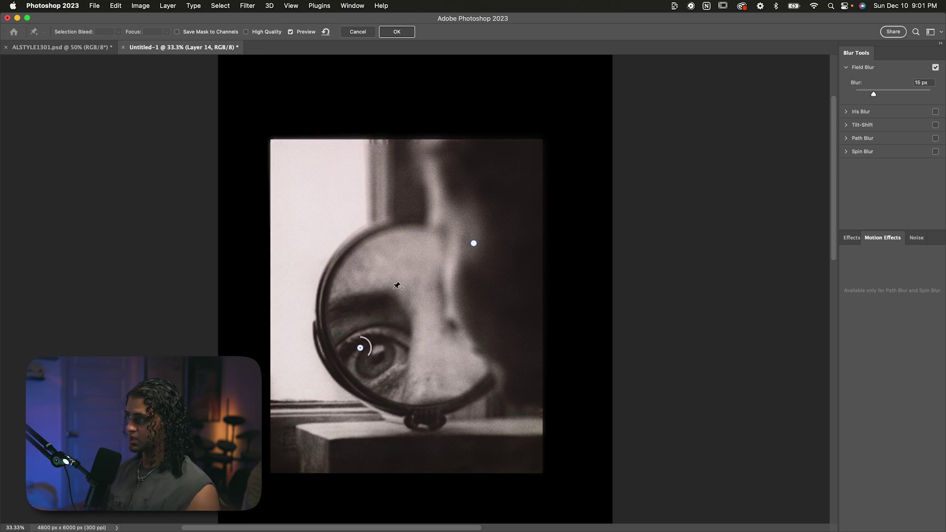
{"action": "left_click", "coordinate": [397, 31]}
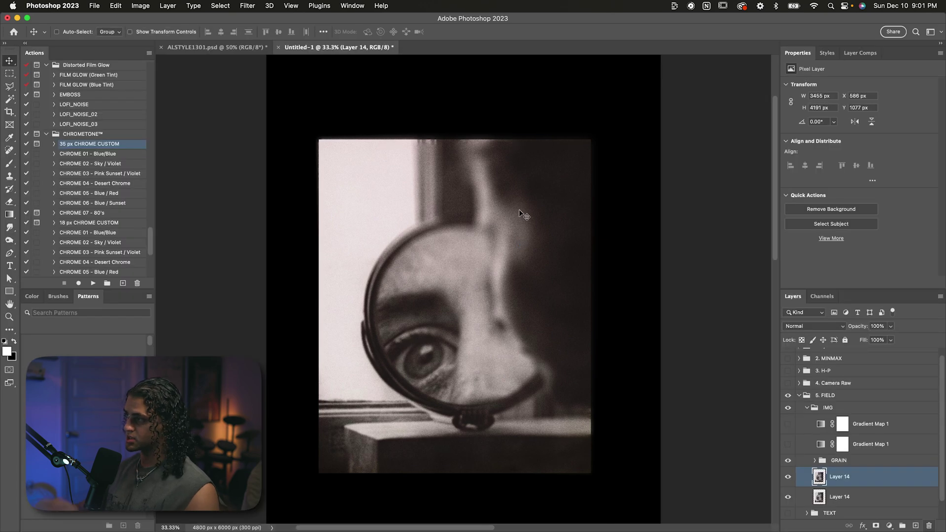
Step: Preview the yellow gradient map over the blurred photo, then hide it and show the blue gradient map instead
{"action": "scroll", "coordinate": [520, 211], "scroll_direction": "right", "scroll_amount": 1}
{"action": "key", "text": "super+equal"}
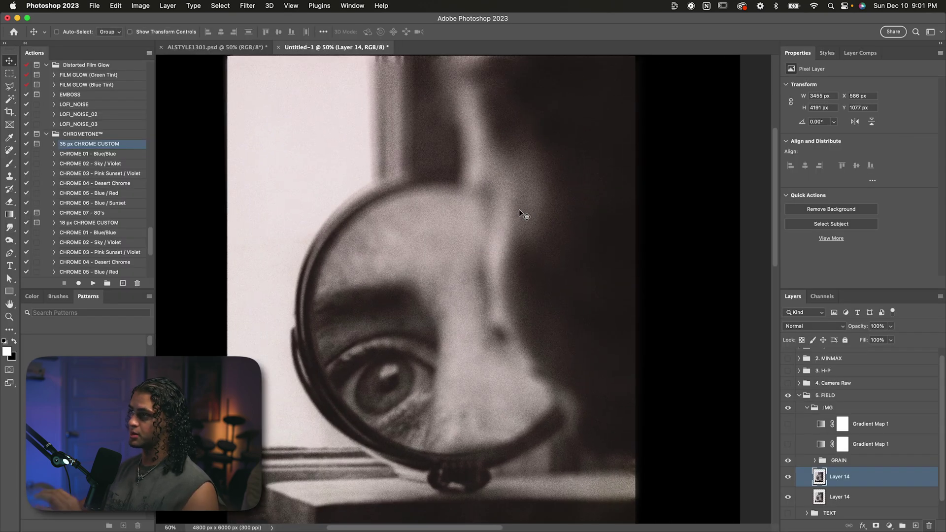
{"action": "left_click", "coordinate": [838, 462]}
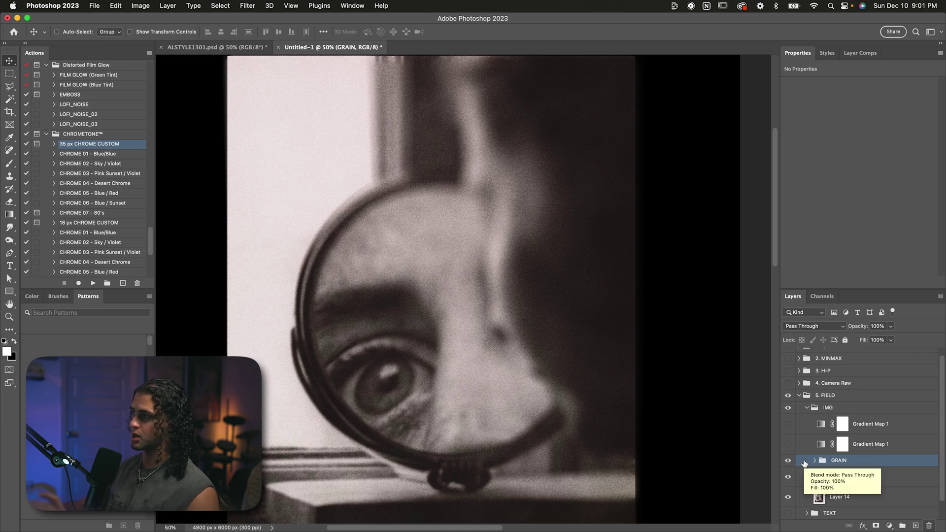
{"action": "scroll", "coordinate": [683, 387], "scroll_direction": "down", "scroll_amount": 1}
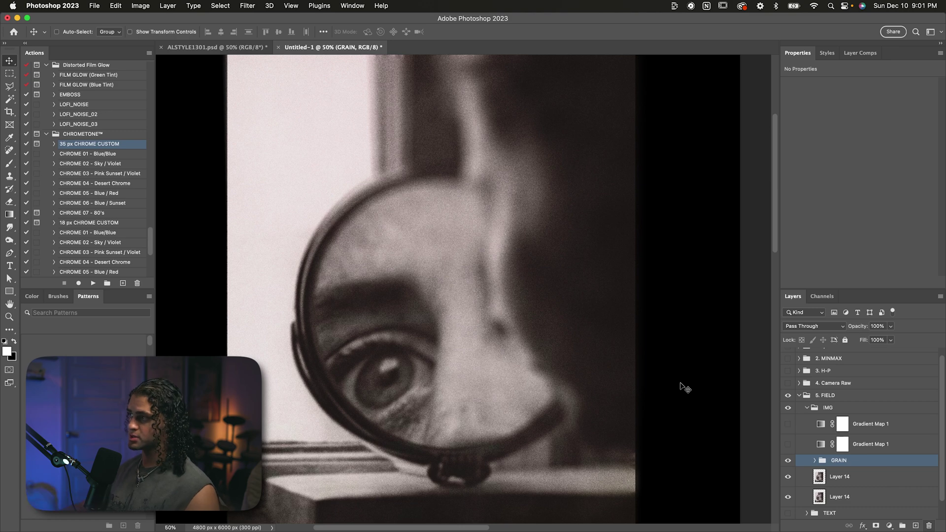
{"action": "key", "text": "alt+bracketright"}
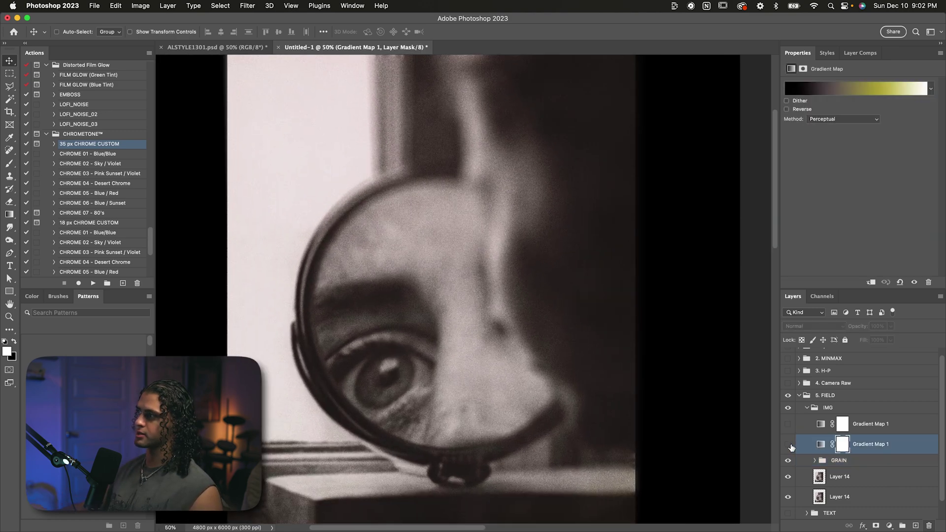
{"action": "left_click", "coordinate": [788, 445]}
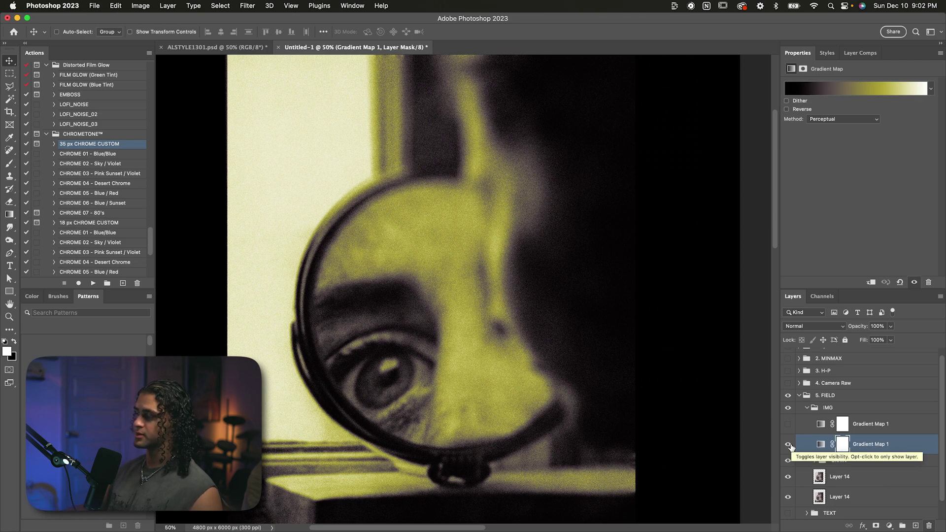
{"action": "left_click", "coordinate": [788, 446]}
{"action": "left_click", "coordinate": [788, 426]}
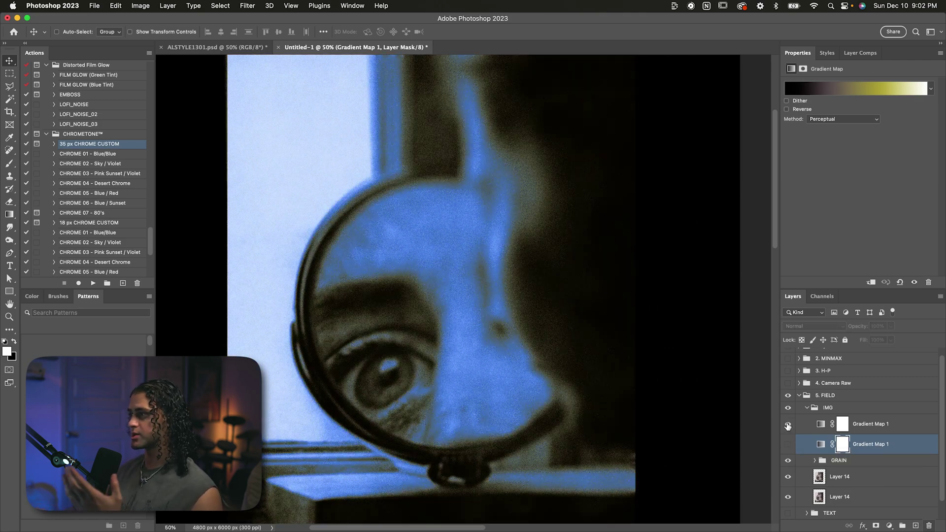
{"action": "scroll", "coordinate": [620, 321], "scroll_direction": "up", "scroll_amount": 1}
{"action": "scroll", "coordinate": [620, 321], "scroll_direction": "left", "scroll_amount": 1}
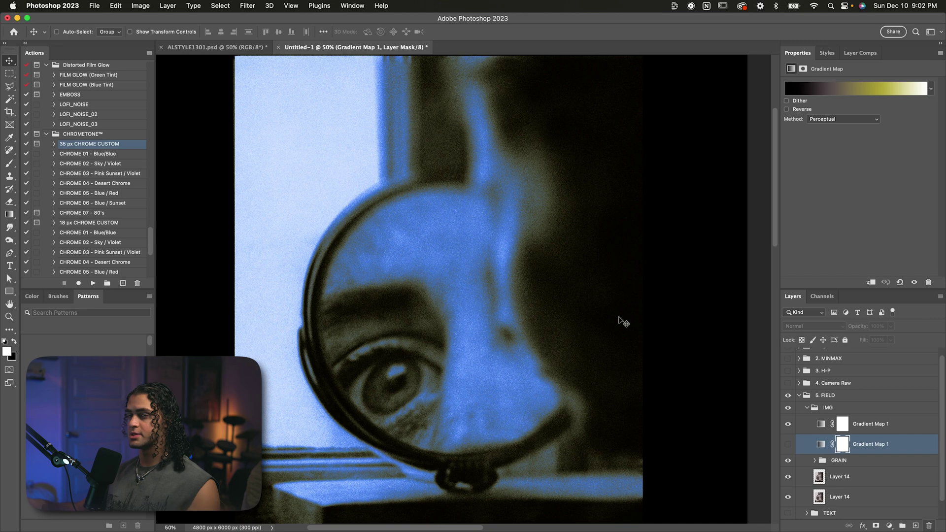
{"action": "key", "text": "super+Tab"}
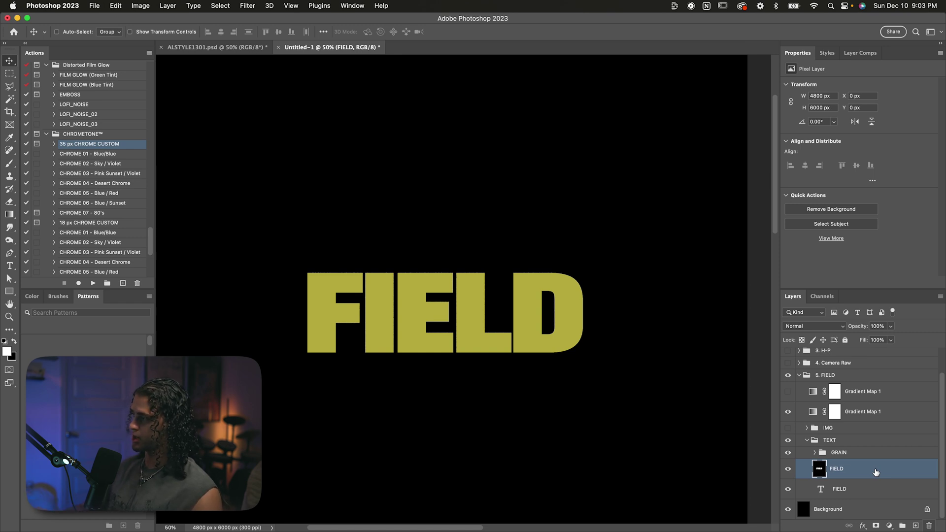
{"action": "left_click", "coordinate": [833, 454]}
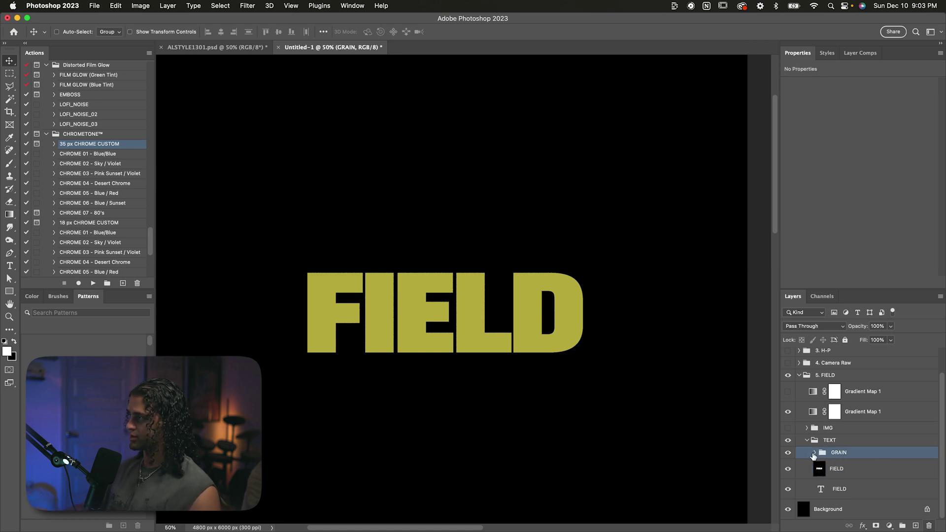
{"action": "left_click", "coordinate": [862, 415]}
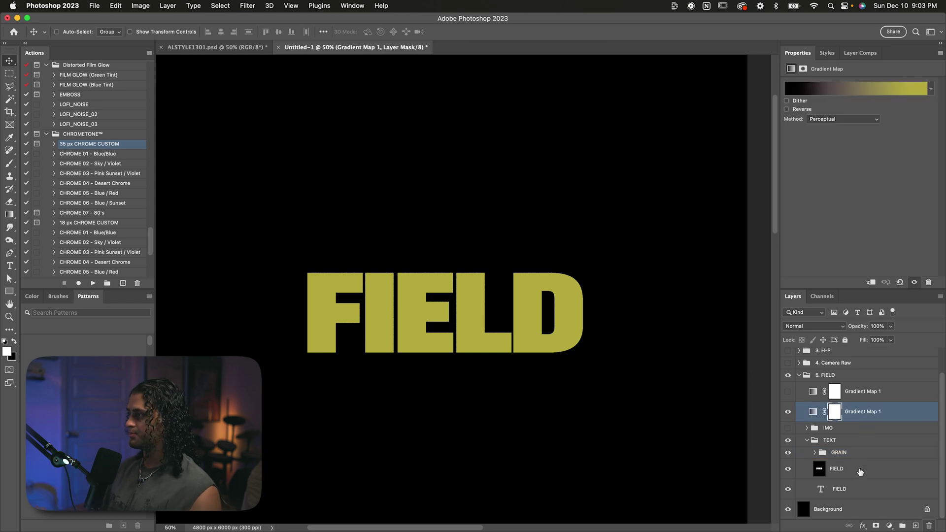
Step: Start a Field Blur on the rasterized FIELD text layer and set the existing pin's blur to 172 px
{"action": "left_click", "coordinate": [860, 471]}
{"action": "left_click", "coordinate": [247, 6]}
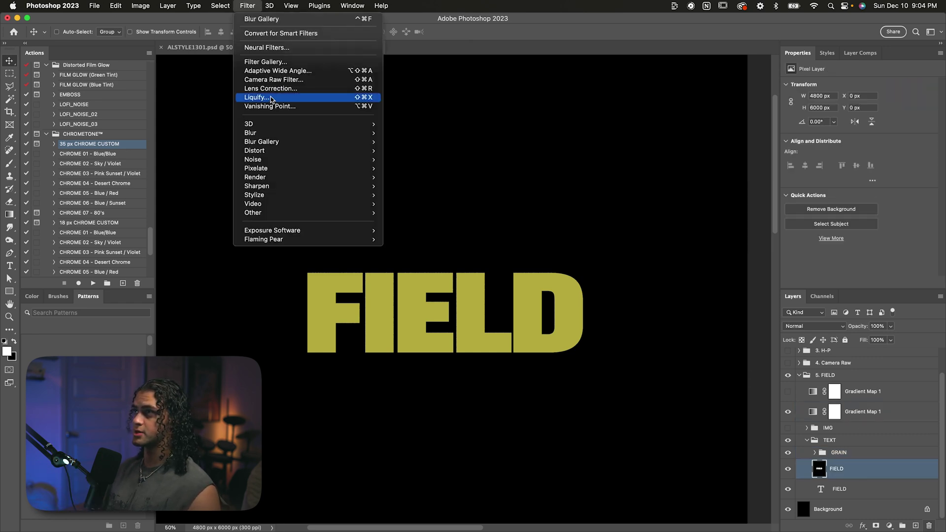
{"action": "mouse_move", "coordinate": [275, 142]}
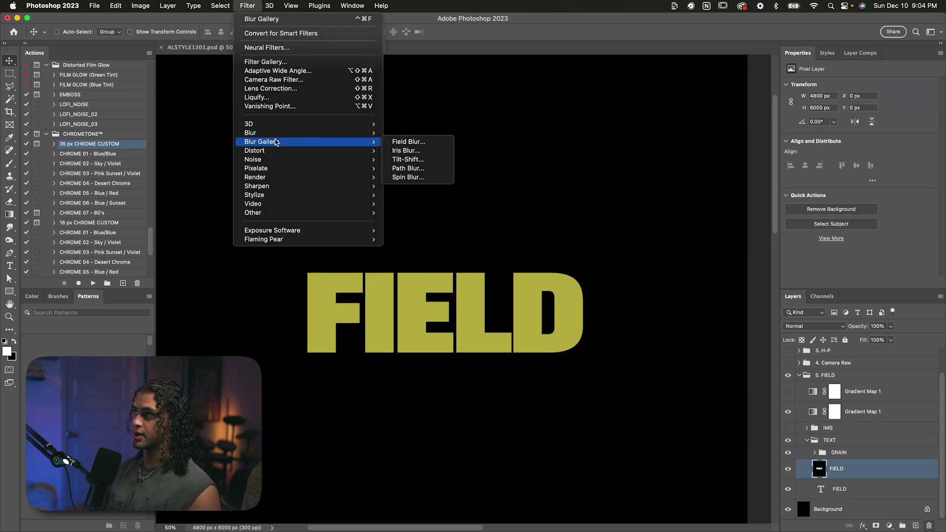
{"action": "left_click", "coordinate": [407, 142]}
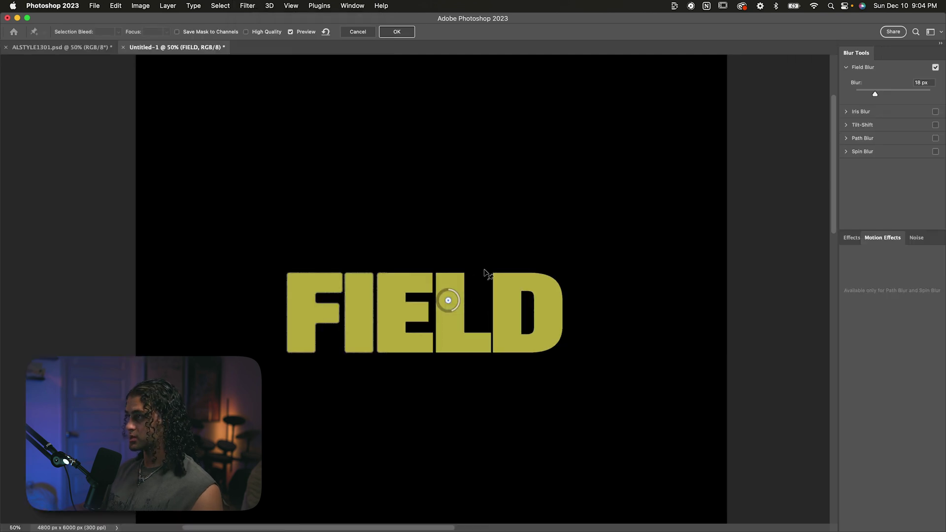
{"action": "left_click", "coordinate": [898, 94]}
{"action": "left_click", "coordinate": [908, 94]}
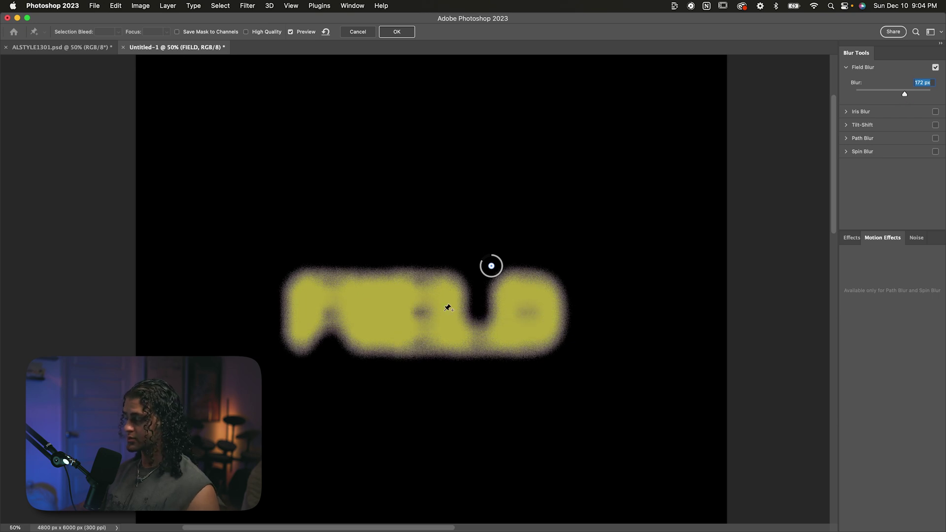
Step: Add 15 px blur pins on the lower stem of the F and the bottom of the D, and apply the Field Blur
{"action": "left_click", "coordinate": [355, 316]}
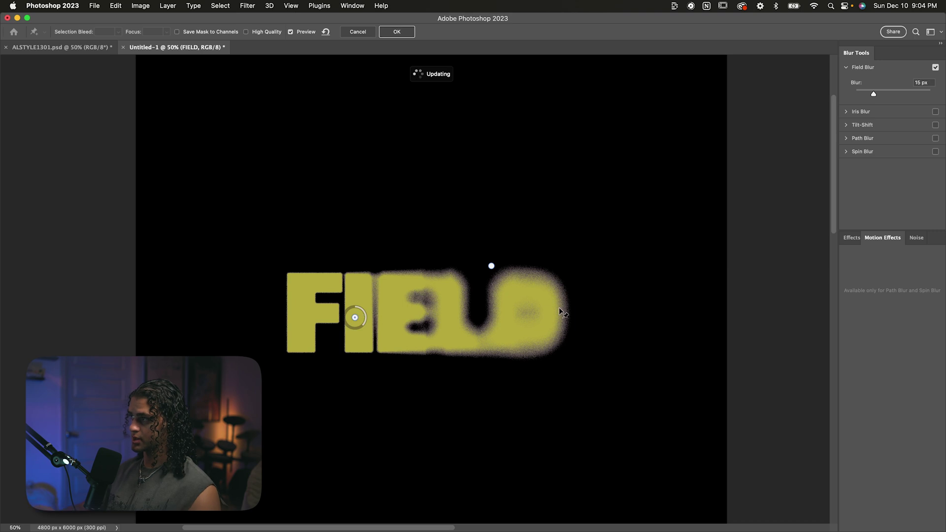
{"action": "left_click_drag", "start_coordinate": [356, 318], "coordinate": [312, 333]}
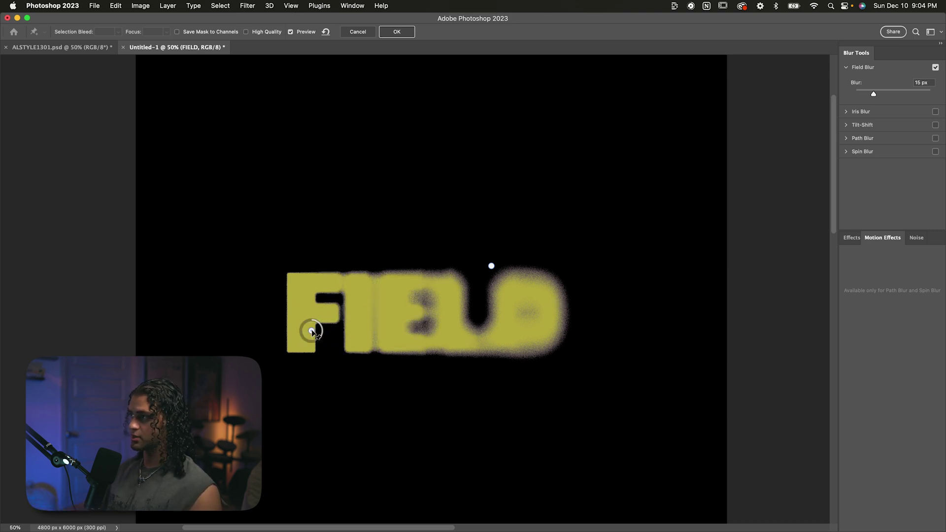
{"action": "left_click", "coordinate": [518, 347]}
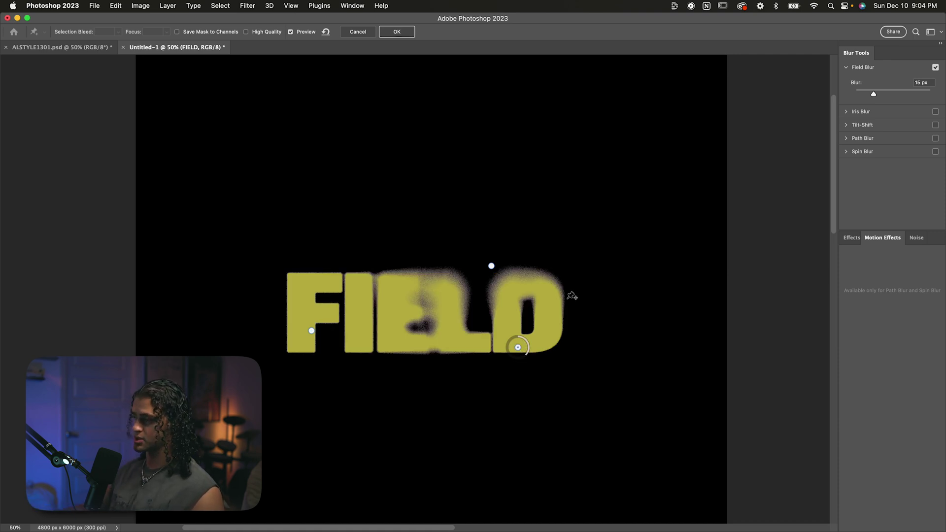
{"action": "key", "text": "Return"}
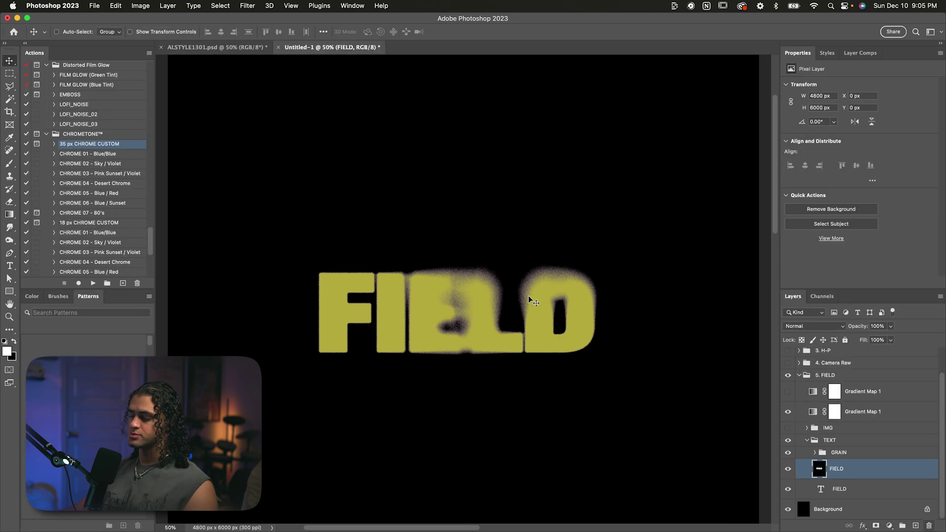